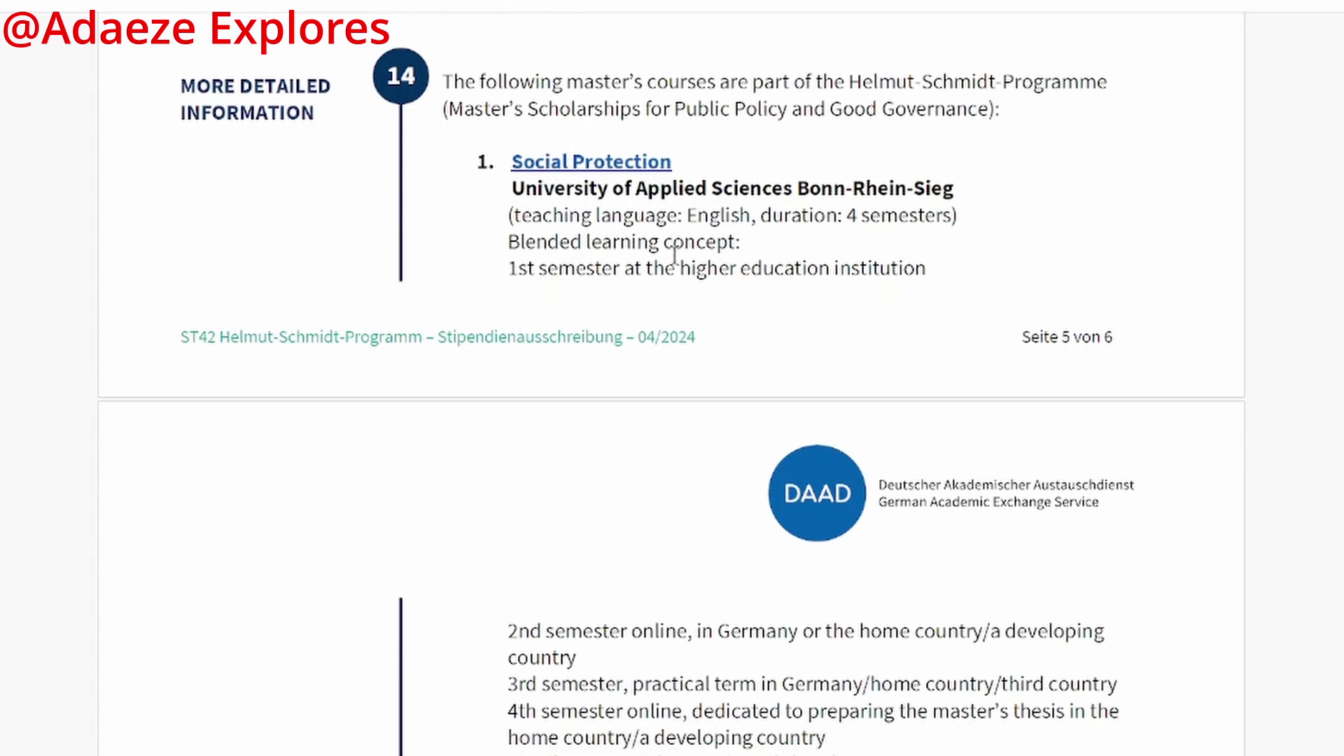
# Step: Scroll through the call's eligible-programmes list, then return to the application form
pyautogui.scroll(-5, 675, 263)
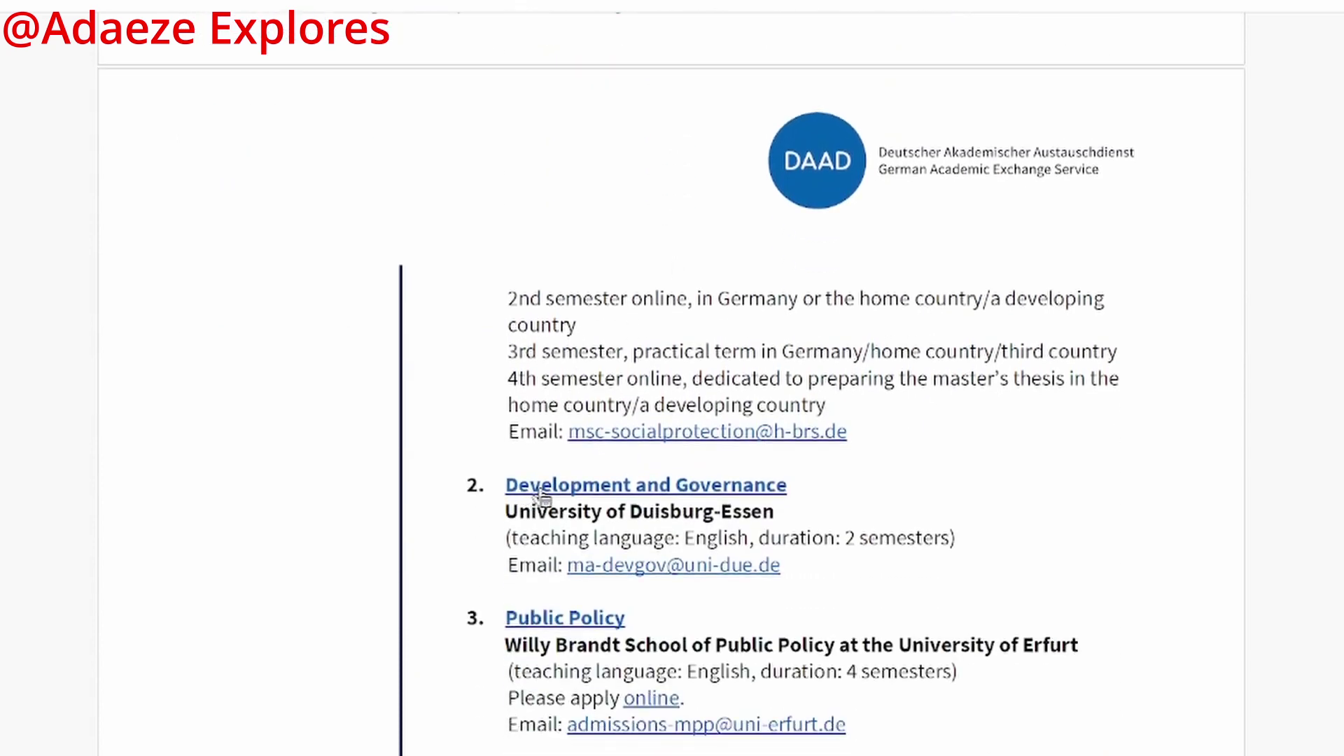
pyautogui.scroll(-5, 805, 486)
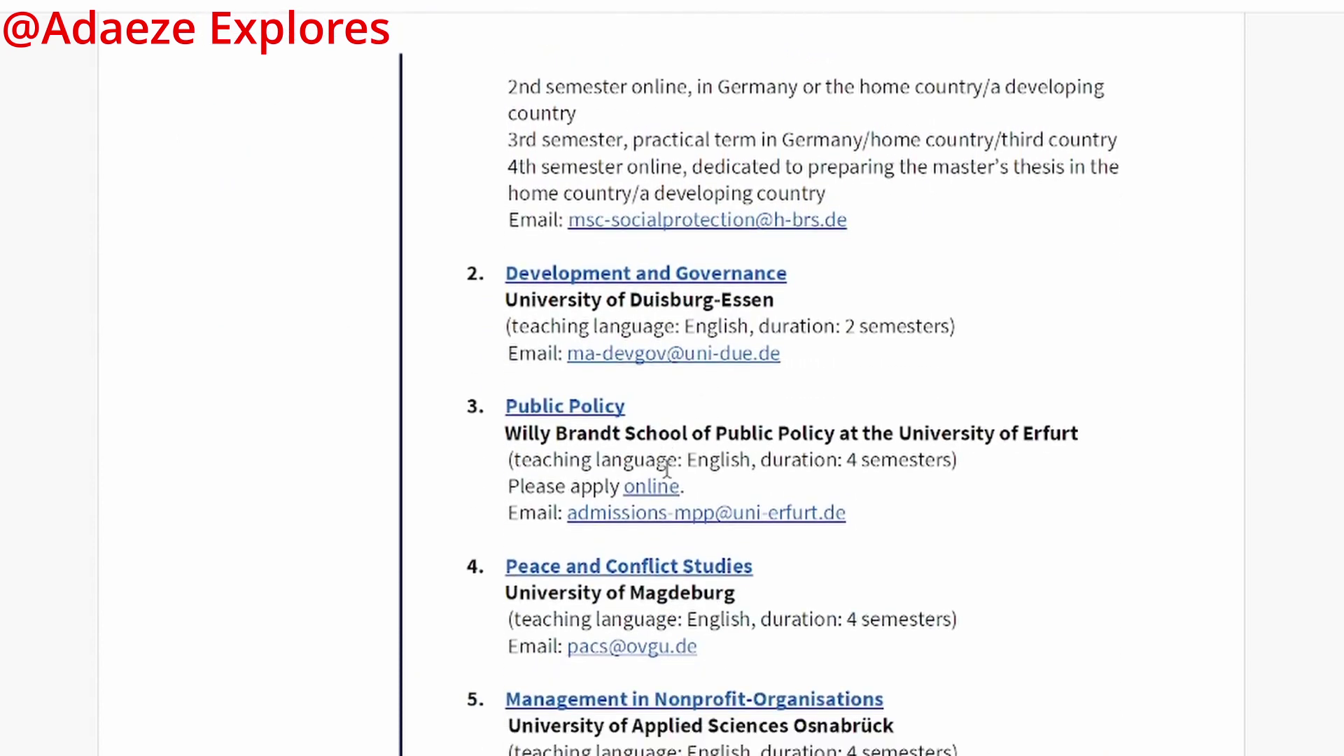
pyautogui.scroll(-4, 554, 420)
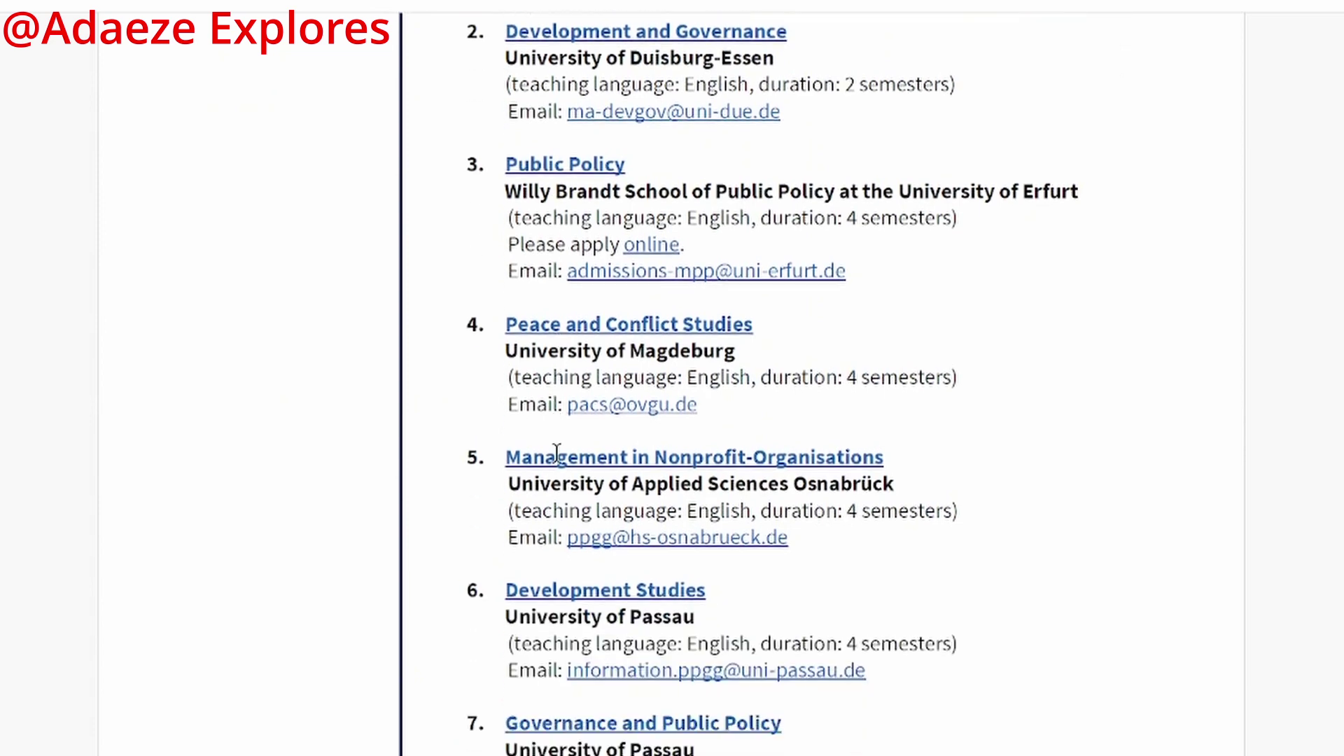
pyautogui.scroll(2, 556, 517)
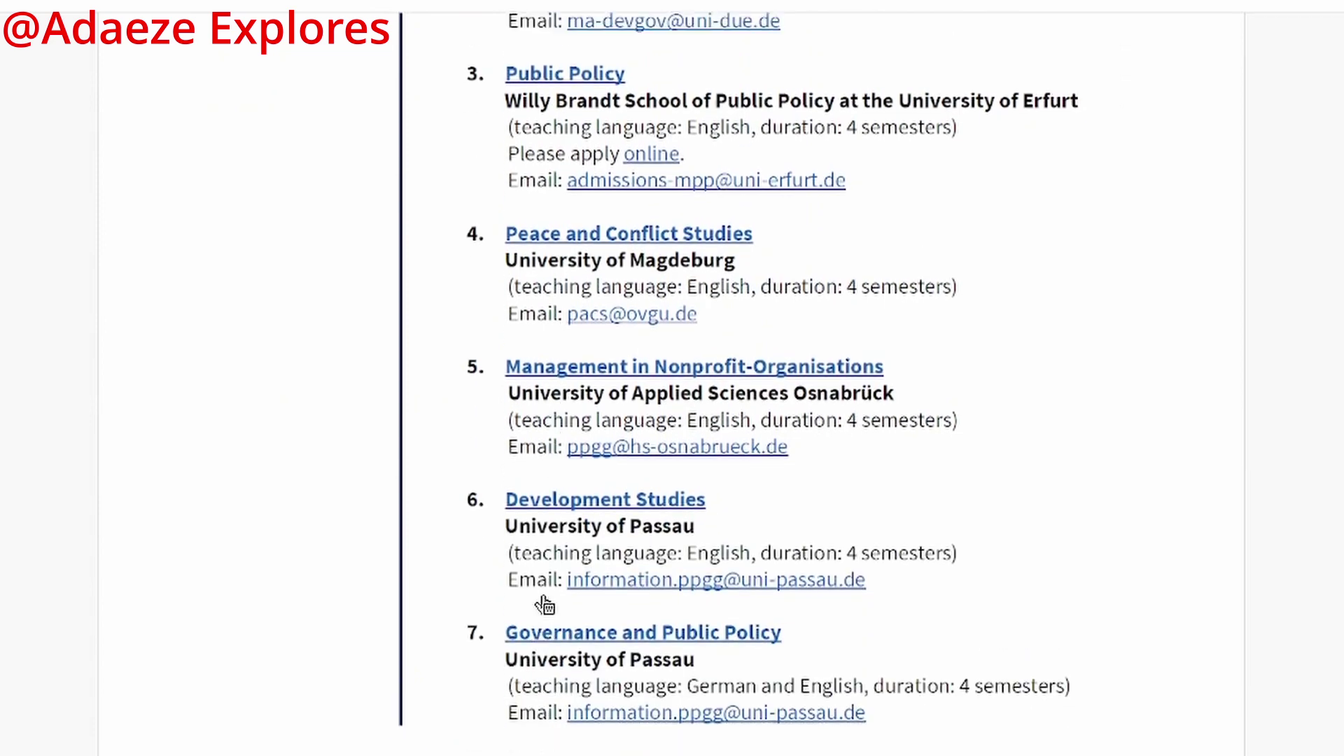
pyautogui.scroll(2, 560, 511)
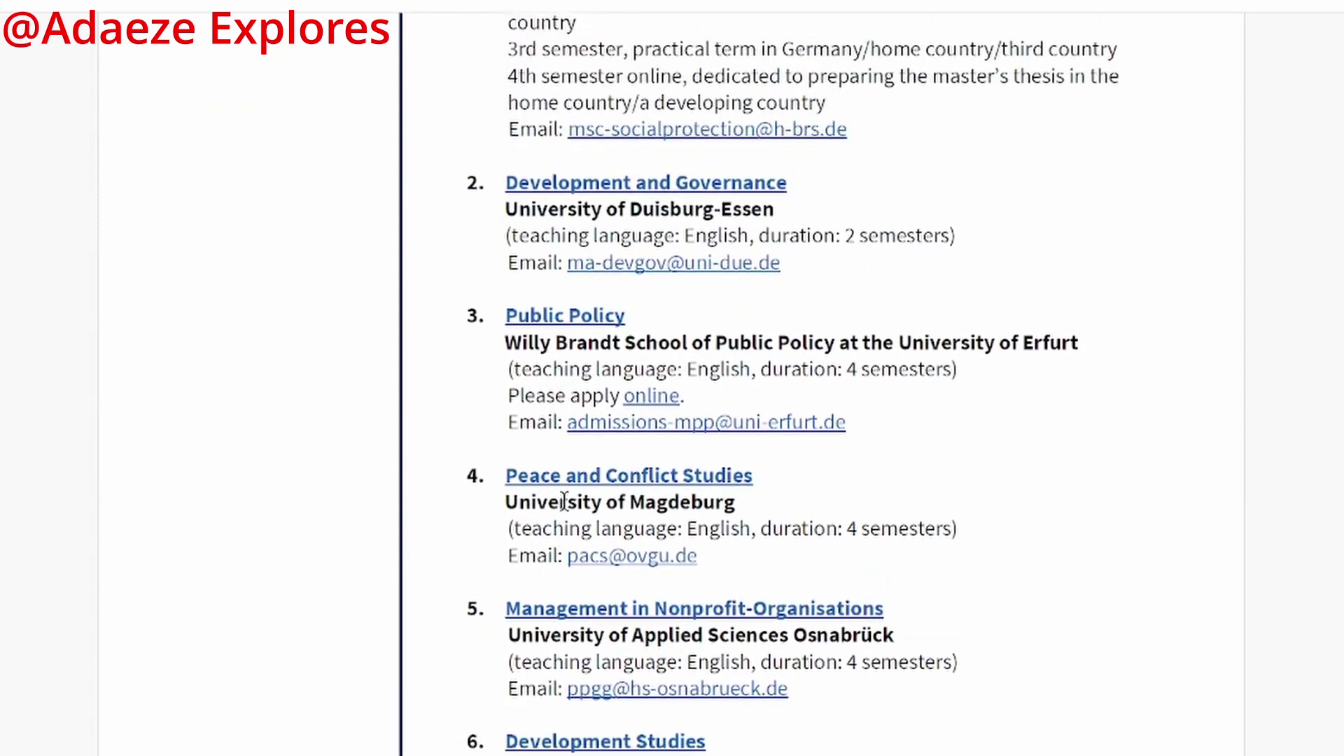
pyautogui.scroll(-2, 564, 502)
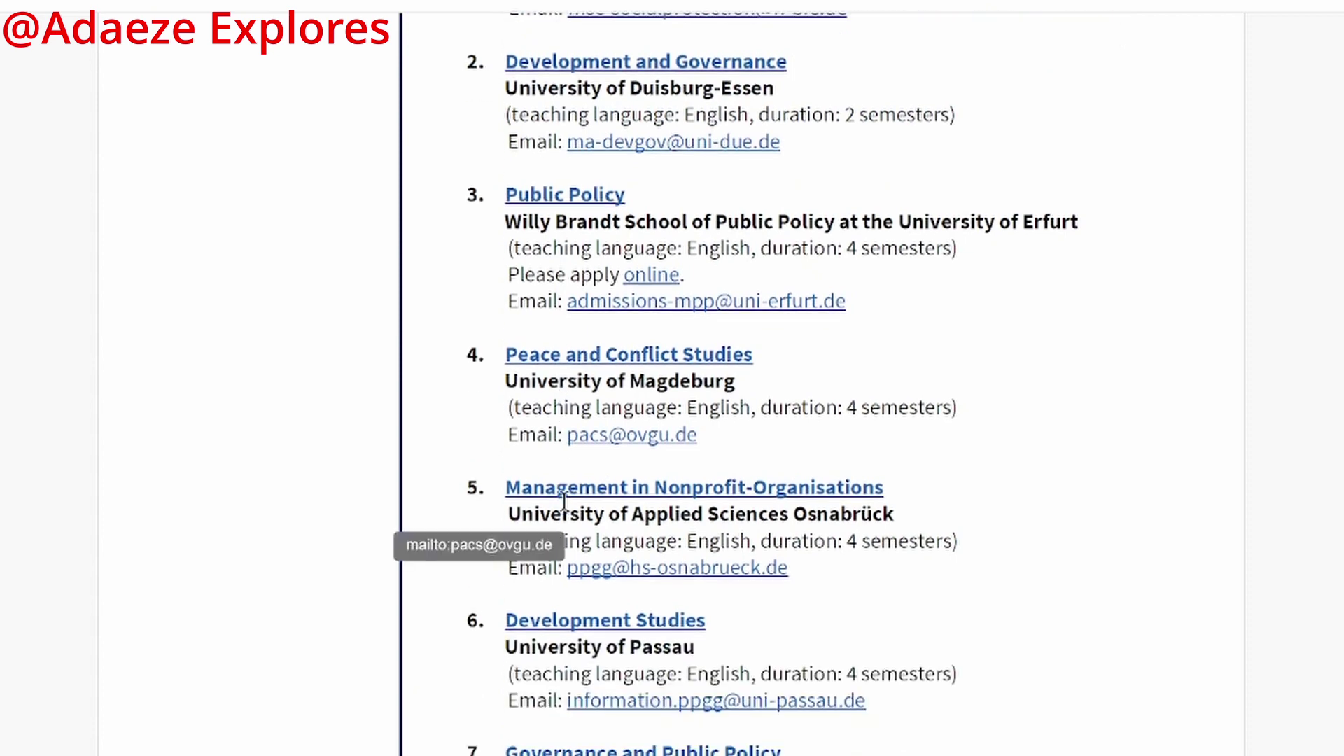
pyautogui.scroll(3, 564, 501)
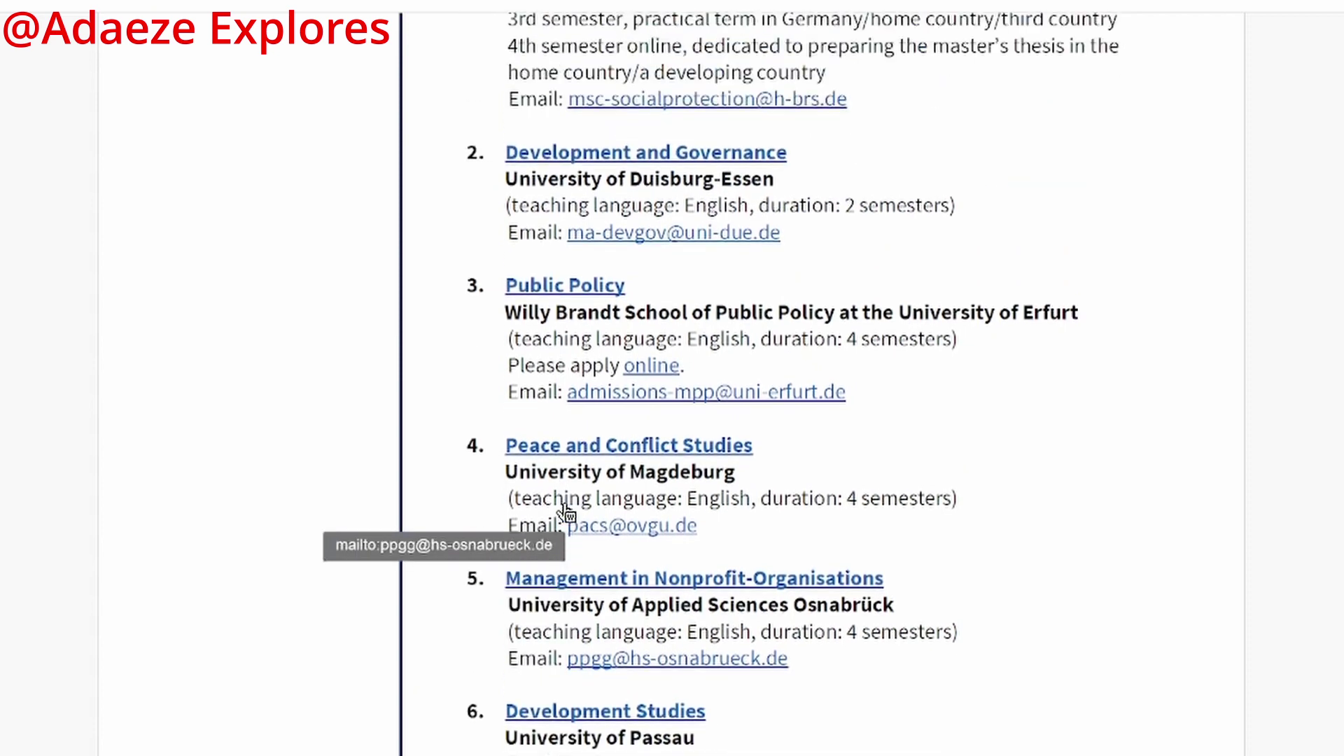
pyautogui.scroll(5, 567, 493)
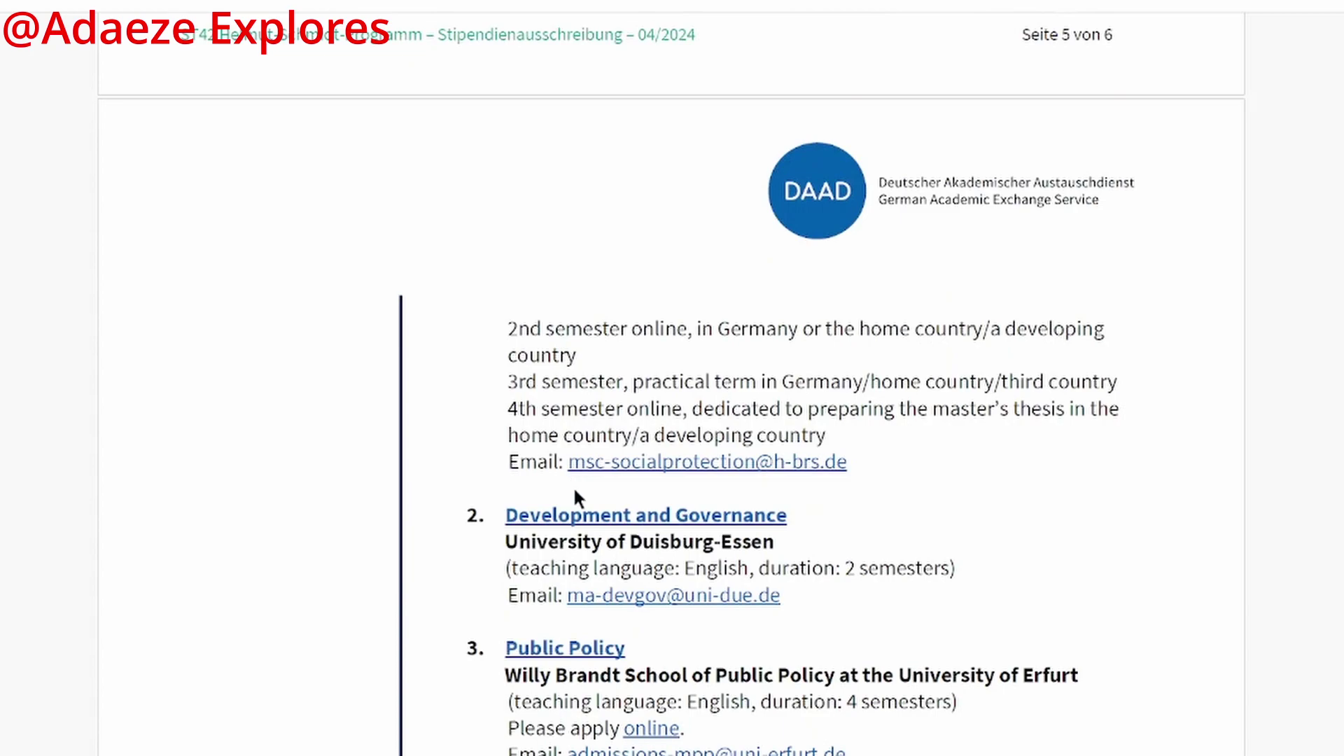
pyautogui.scroll(4, 574, 492)
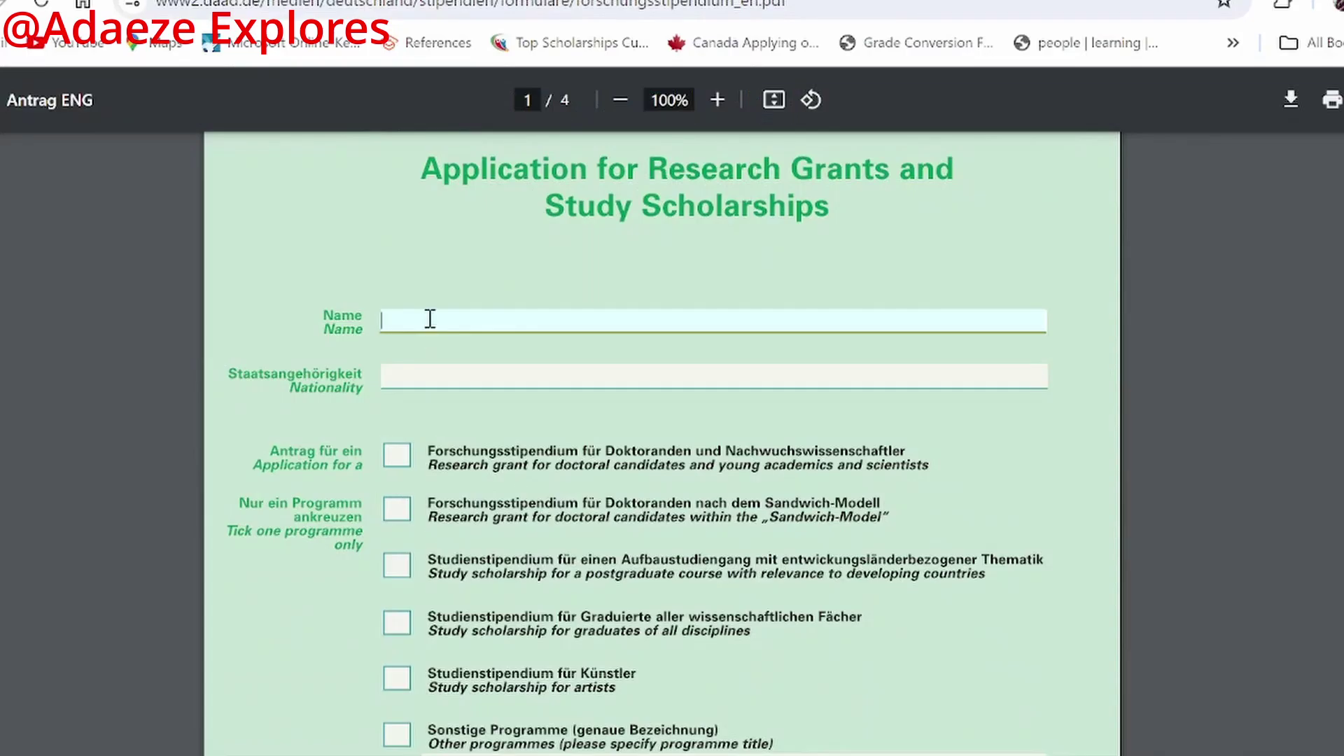
# Step: Enter the applicant's full name in the Name field, retyped in capital letters
pyautogui.click(473, 378)
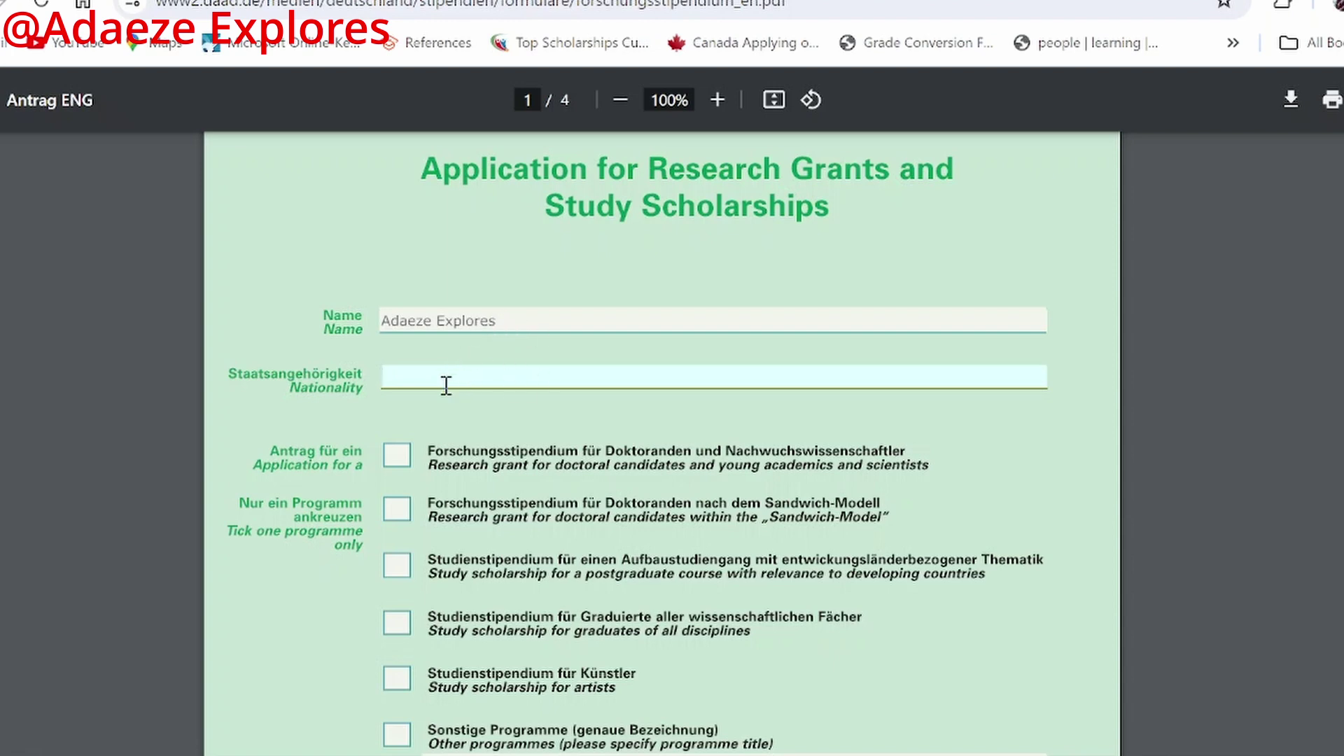
pyautogui.click(550, 310)
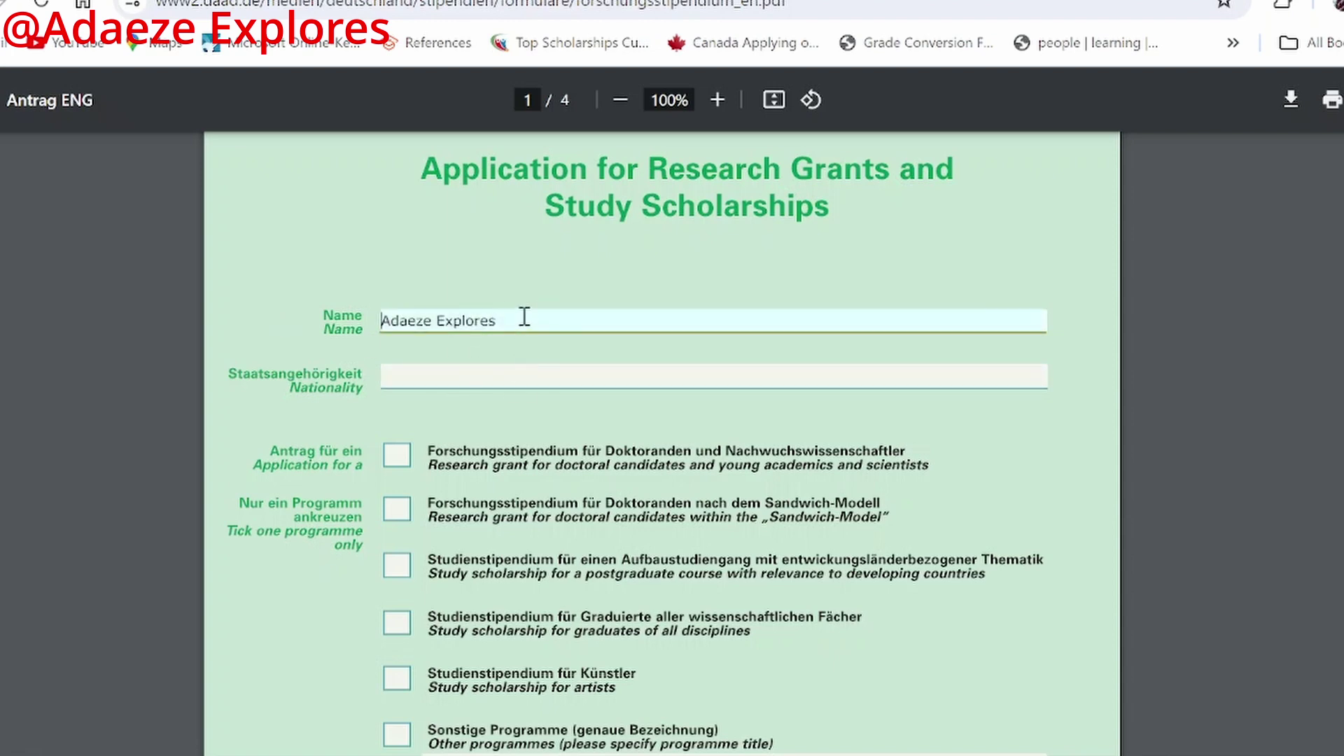
pyautogui.moveTo(522, 315); pyautogui.dragTo(415, 320)
pyautogui.hotkey('ctrl', 'a')
pyautogui.click(828, 316)
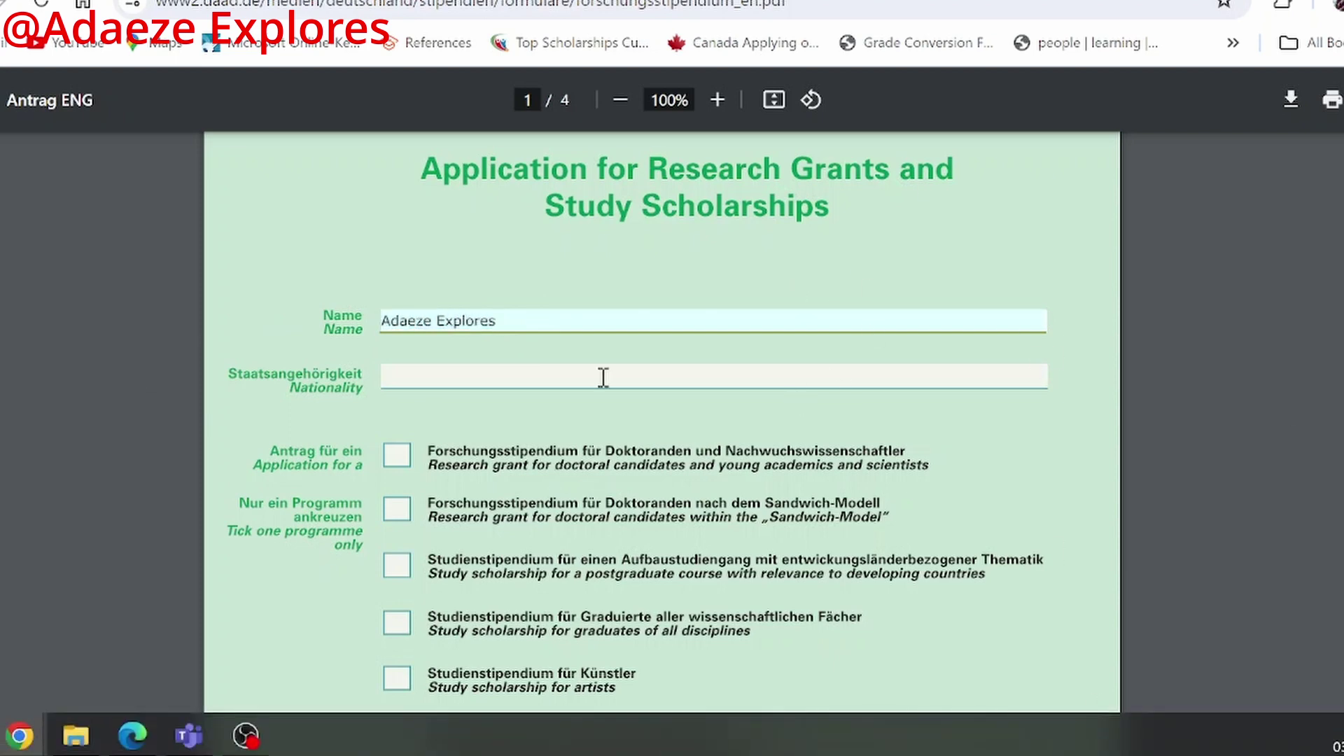
pyautogui.moveTo(409, 319); pyautogui.dragTo(624, 435)
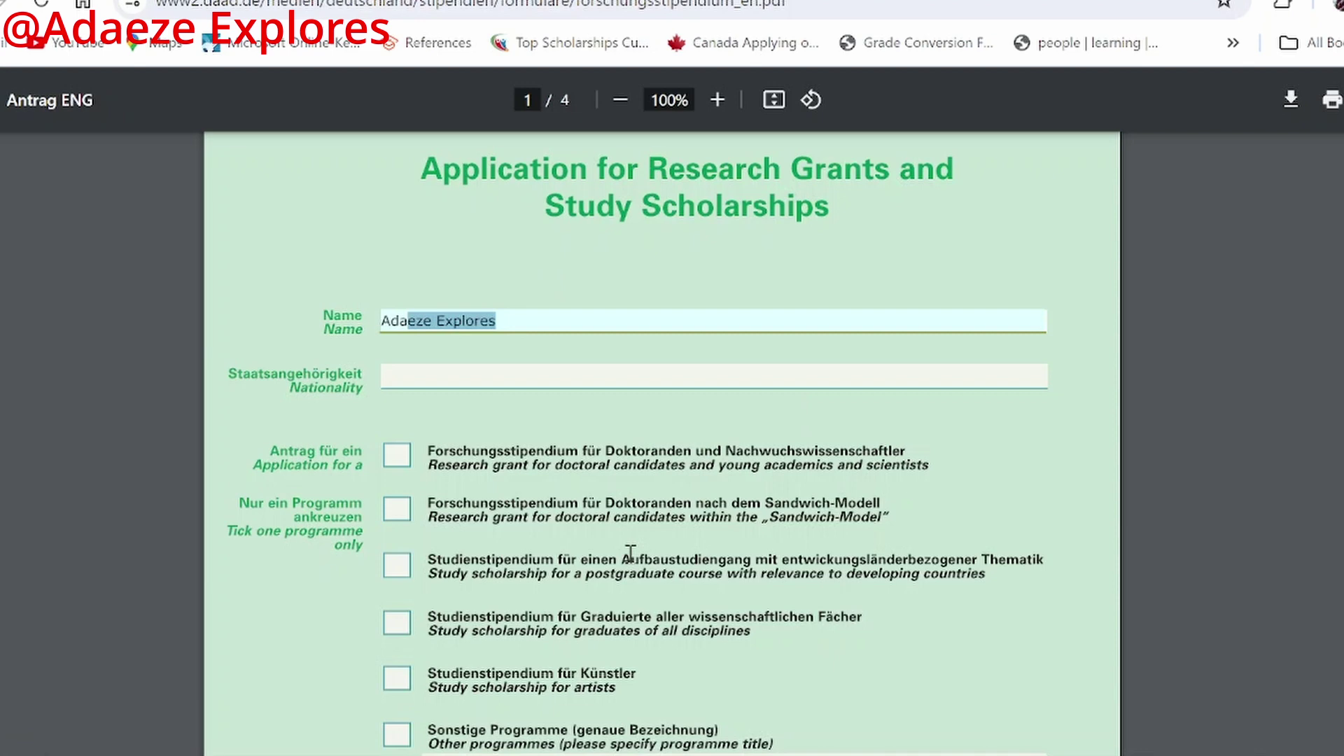
pyautogui.press('BackSpace')
pyautogui.press('BackSpace')
pyautogui.press('BackSpace')
pyautogui.press('BackSpace')
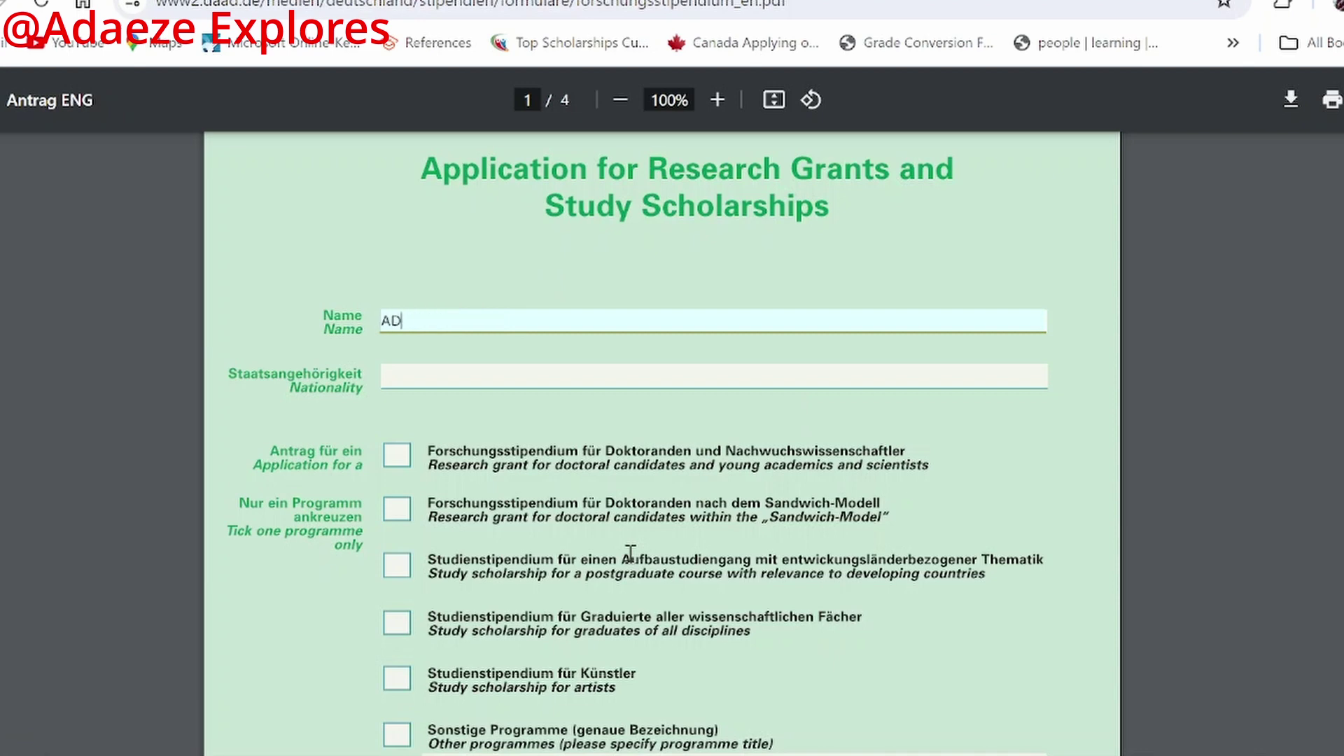
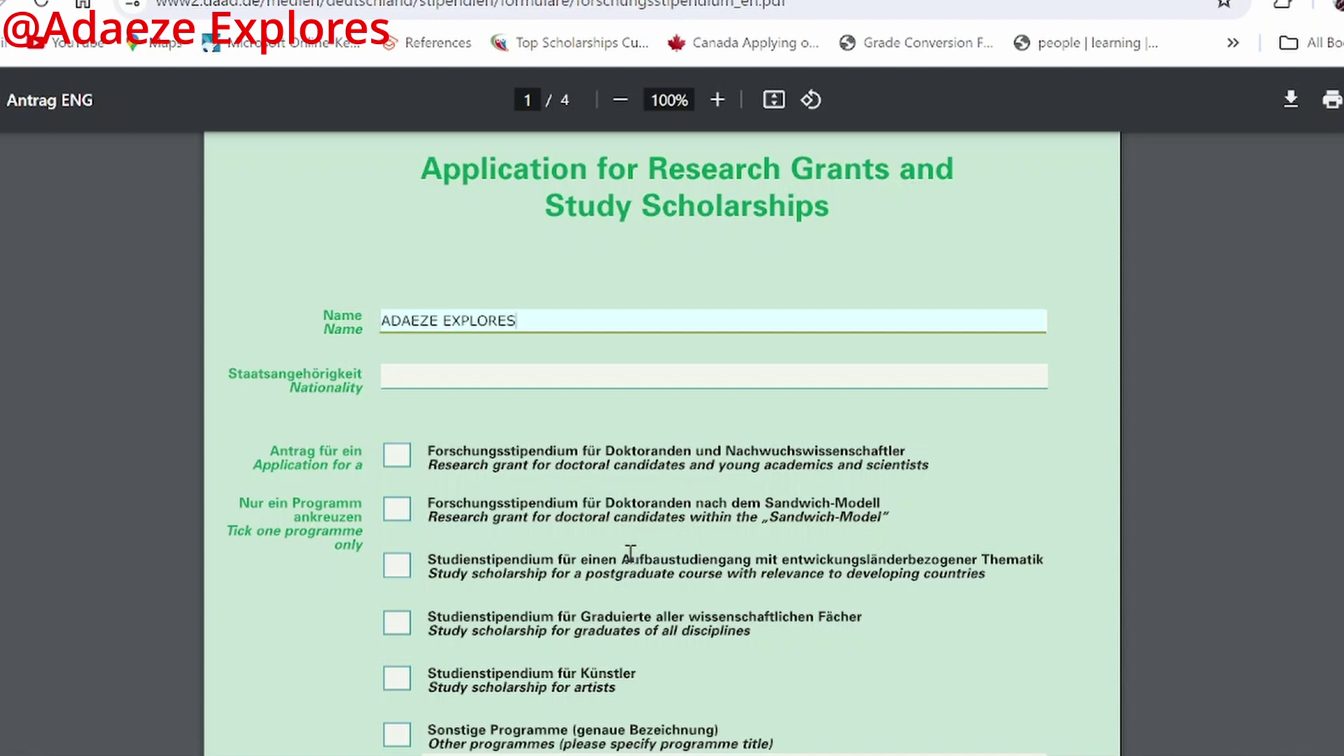
pyautogui.click(540, 383)
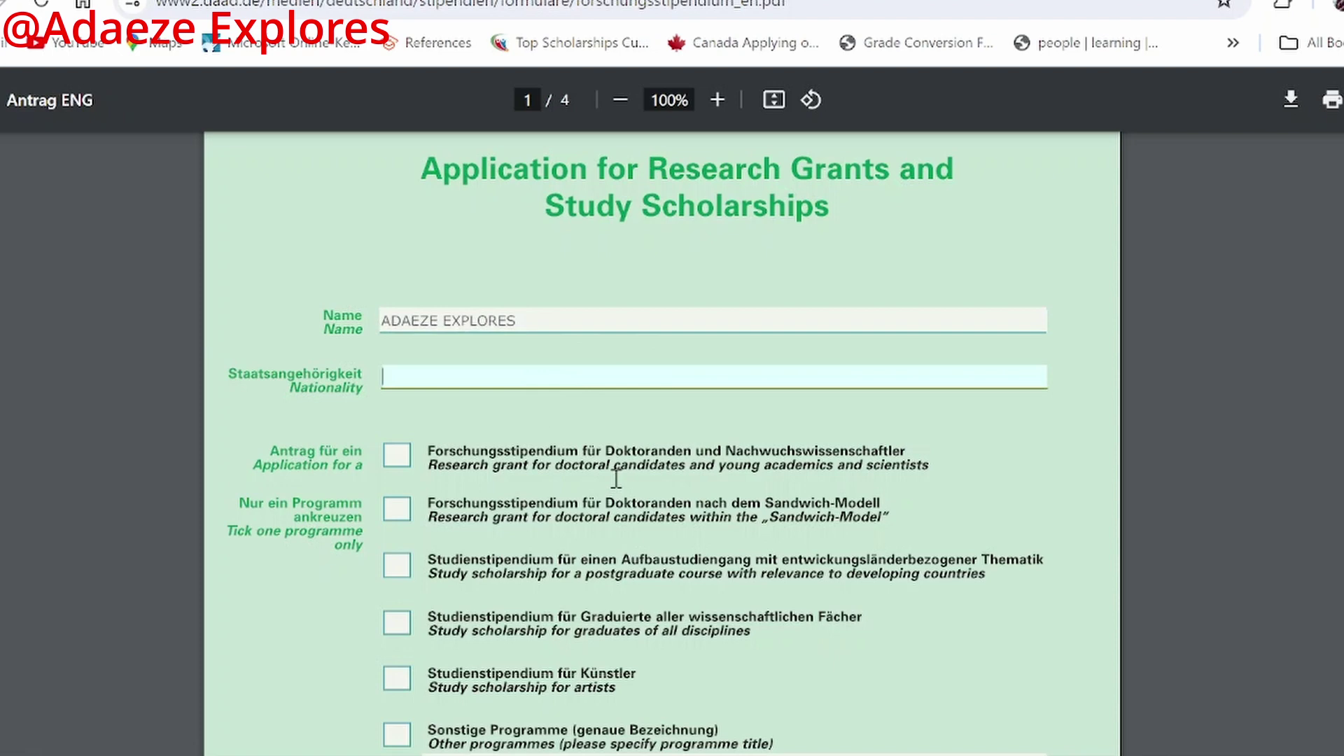
# Step: Enter NIGERIA as the nationality and bring the programme checkboxes into view
pyautogui.write('NIGERIA')
pyautogui.scroll(-3, 560, 315)
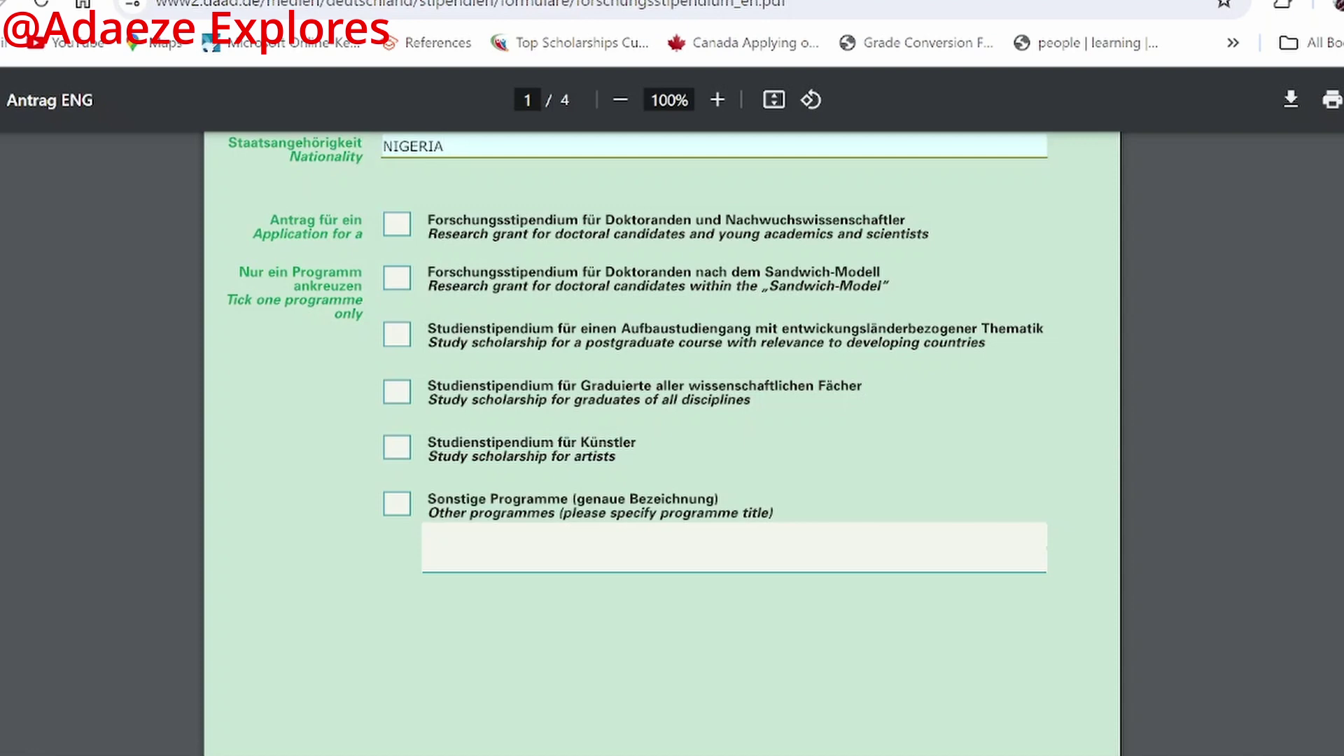
# Step: Enter 'Helmut-Schmidt-Programme' as the programme title and tick the Other programmes box
pyautogui.click(463, 543)
pyautogui.write('He')
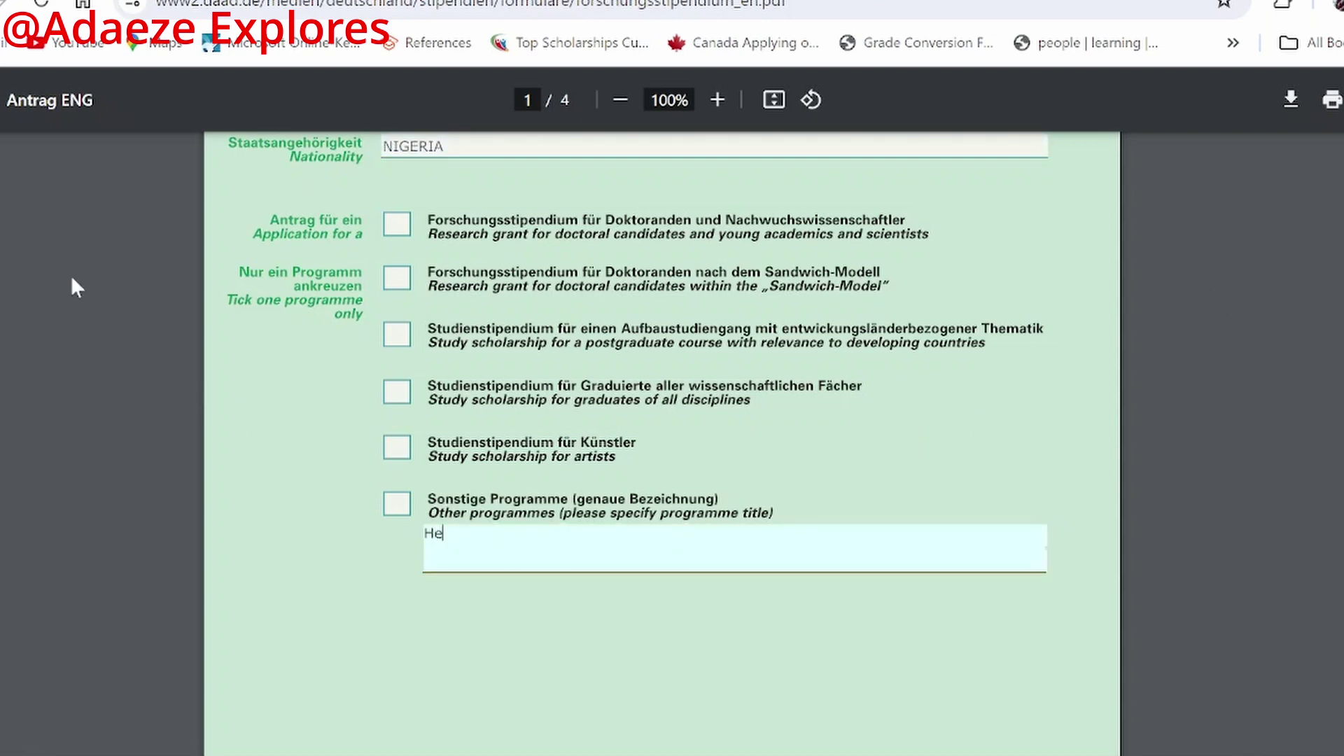
pyautogui.write('lmut-Schmidt Praogram')
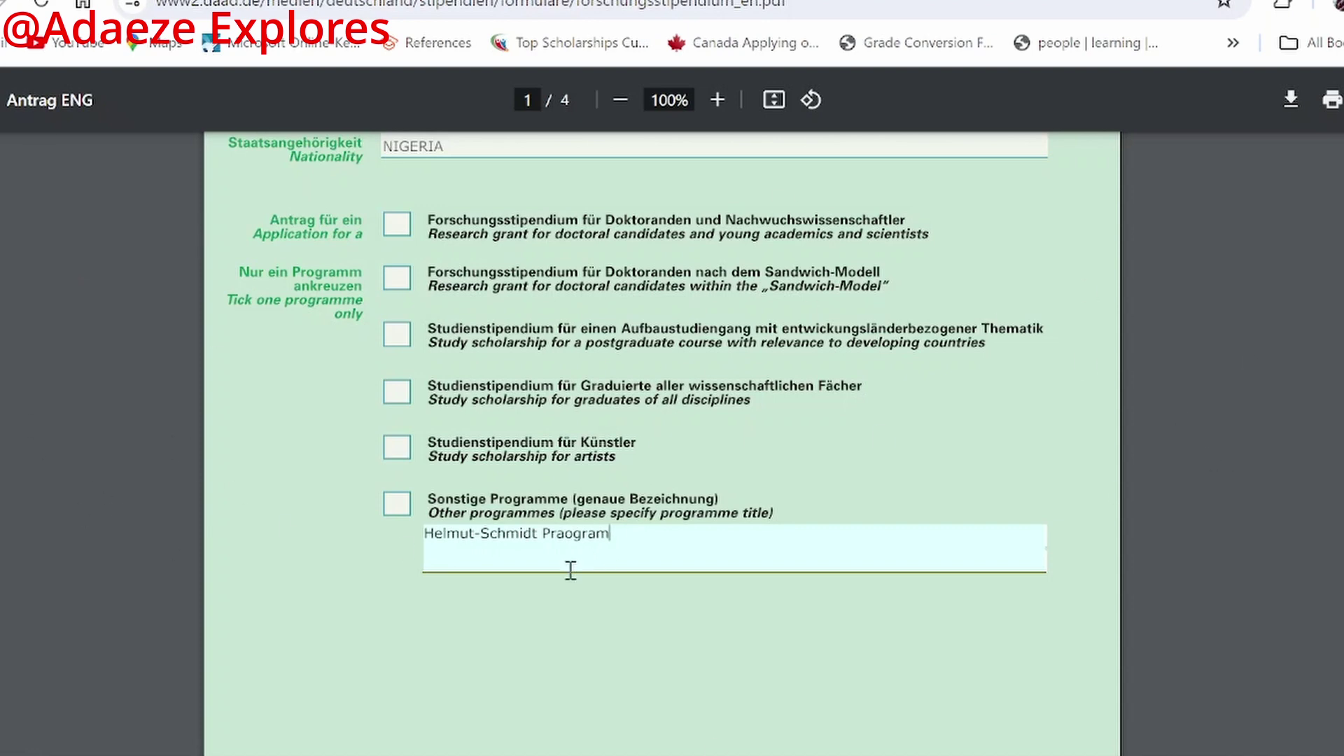
pyautogui.click(546, 540)
pyautogui.press('BackSpace')
pyautogui.press('BackSpace')
pyautogui.write('-')
pyautogui.press('Delete')
pyautogui.press('Delete')
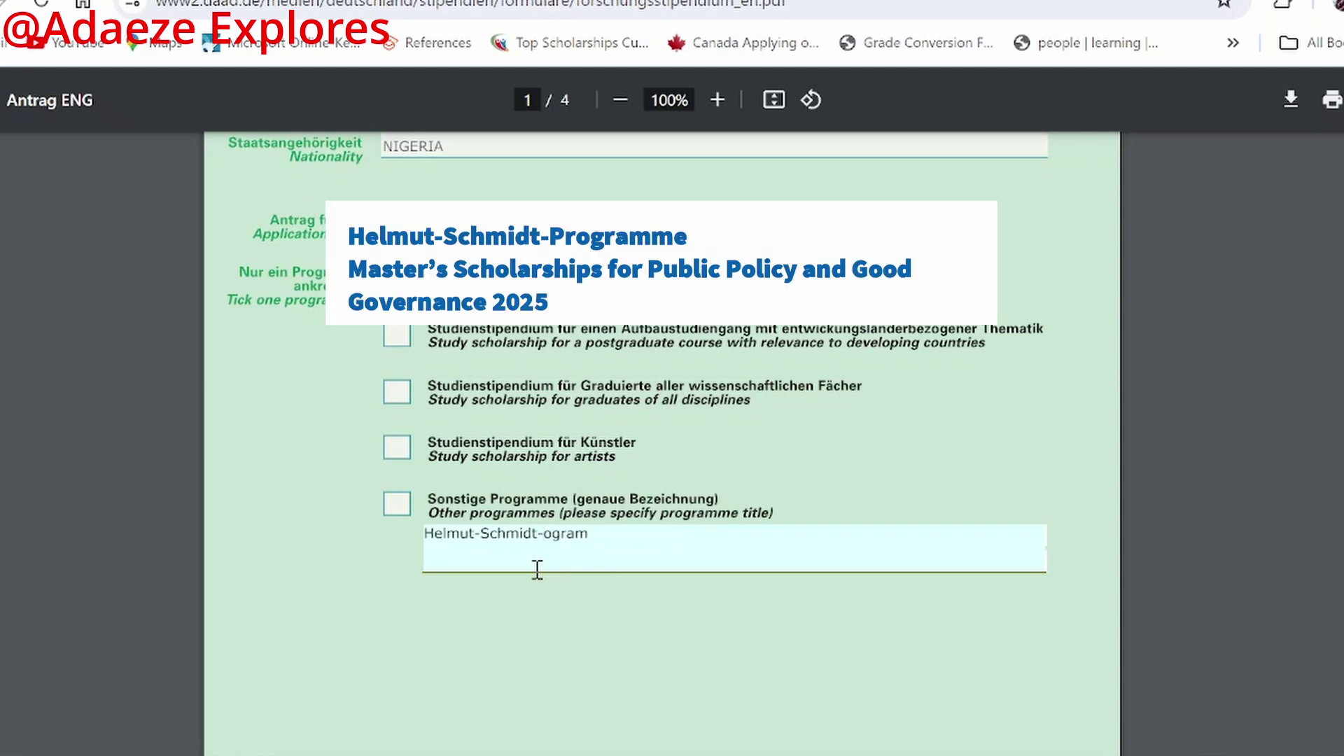
pyautogui.write('Pr')
pyautogui.write('me')
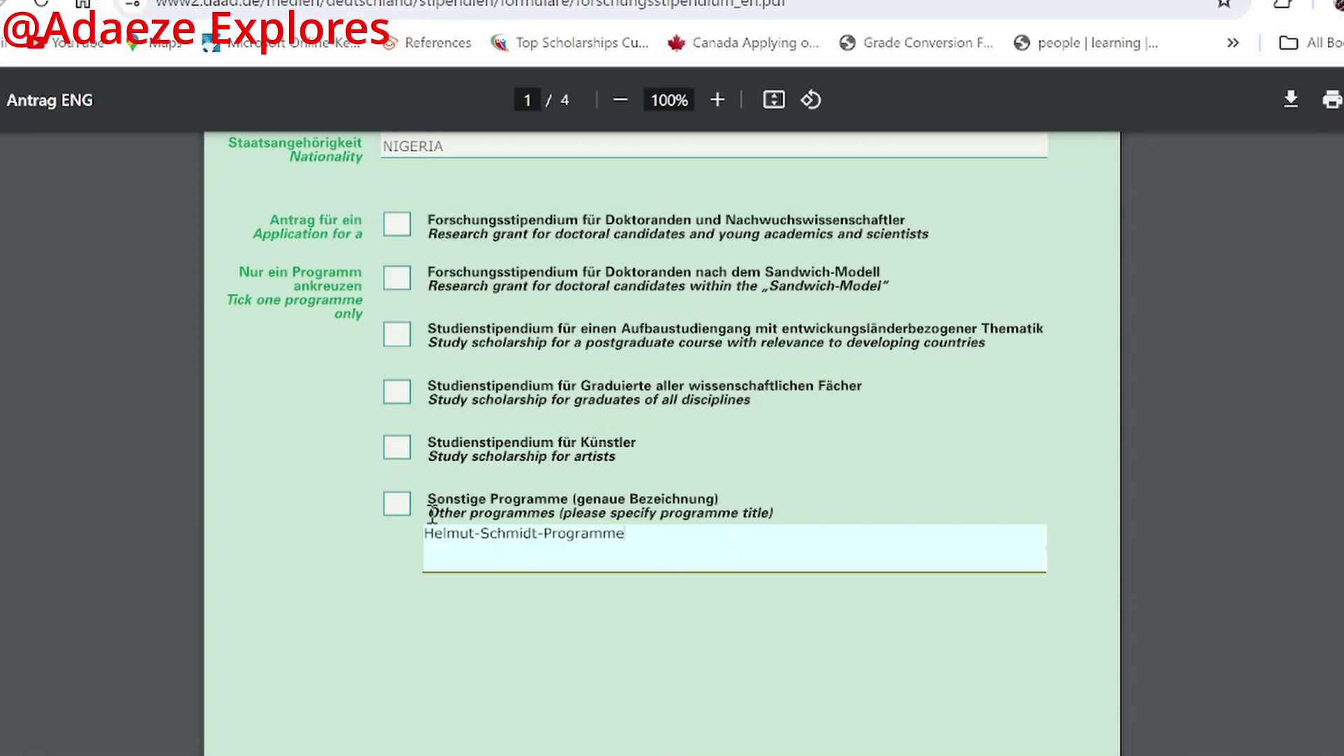
pyautogui.click(396, 505)
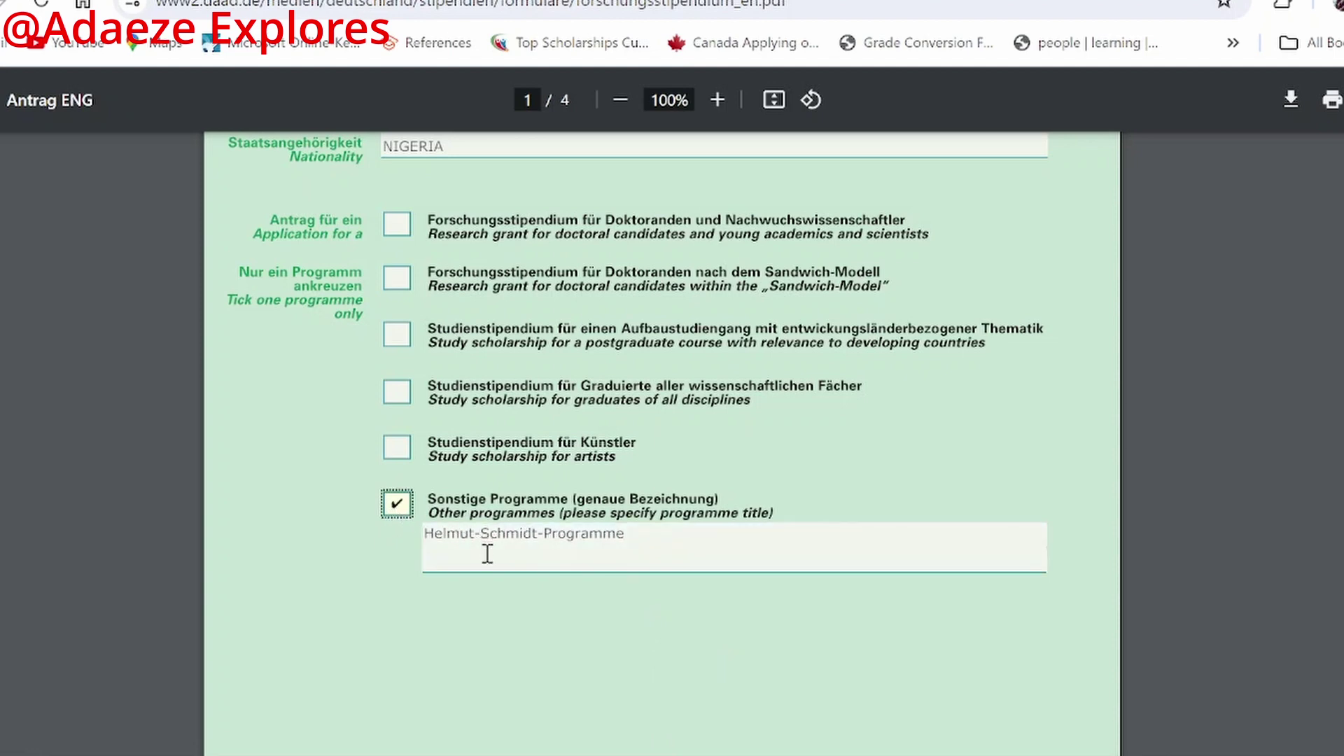
pyautogui.click(641, 544)
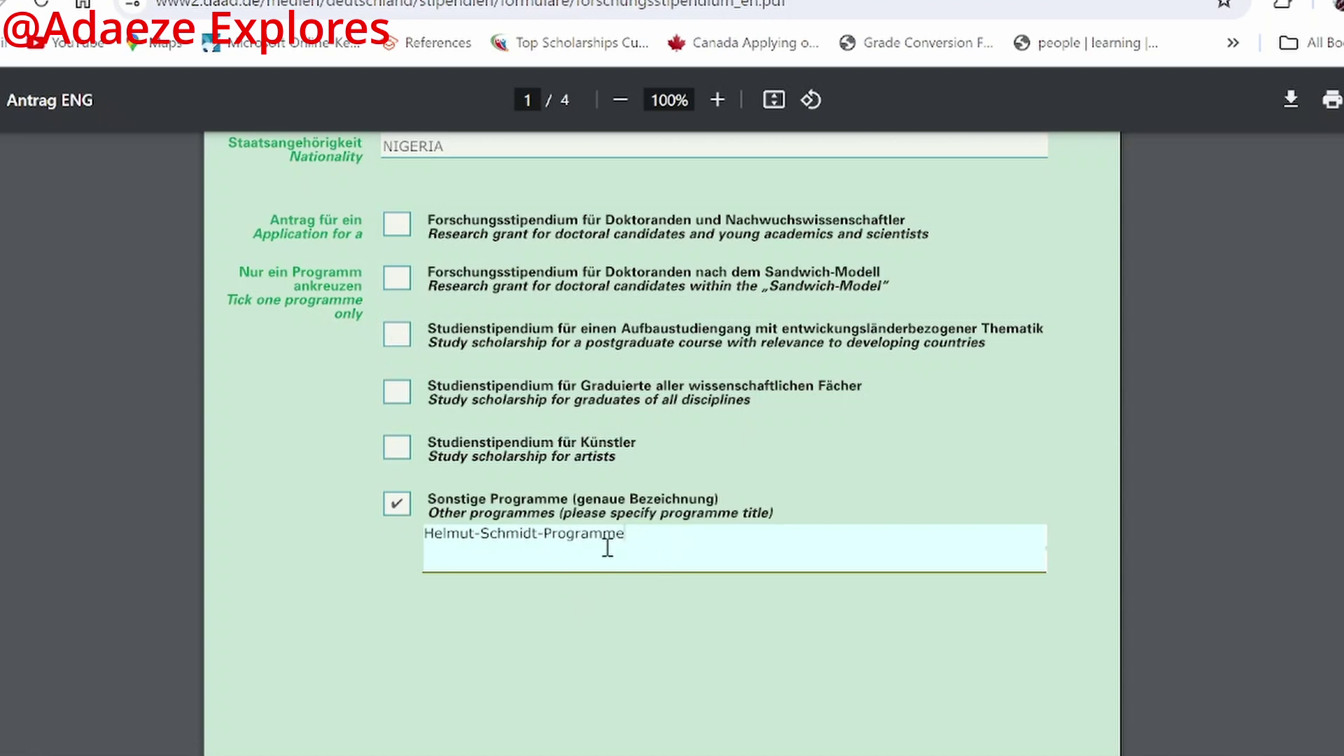
# Step: Scroll through pages 2 and 3, then back to the top of page 2
pyautogui.scroll(-10, 611, 536)
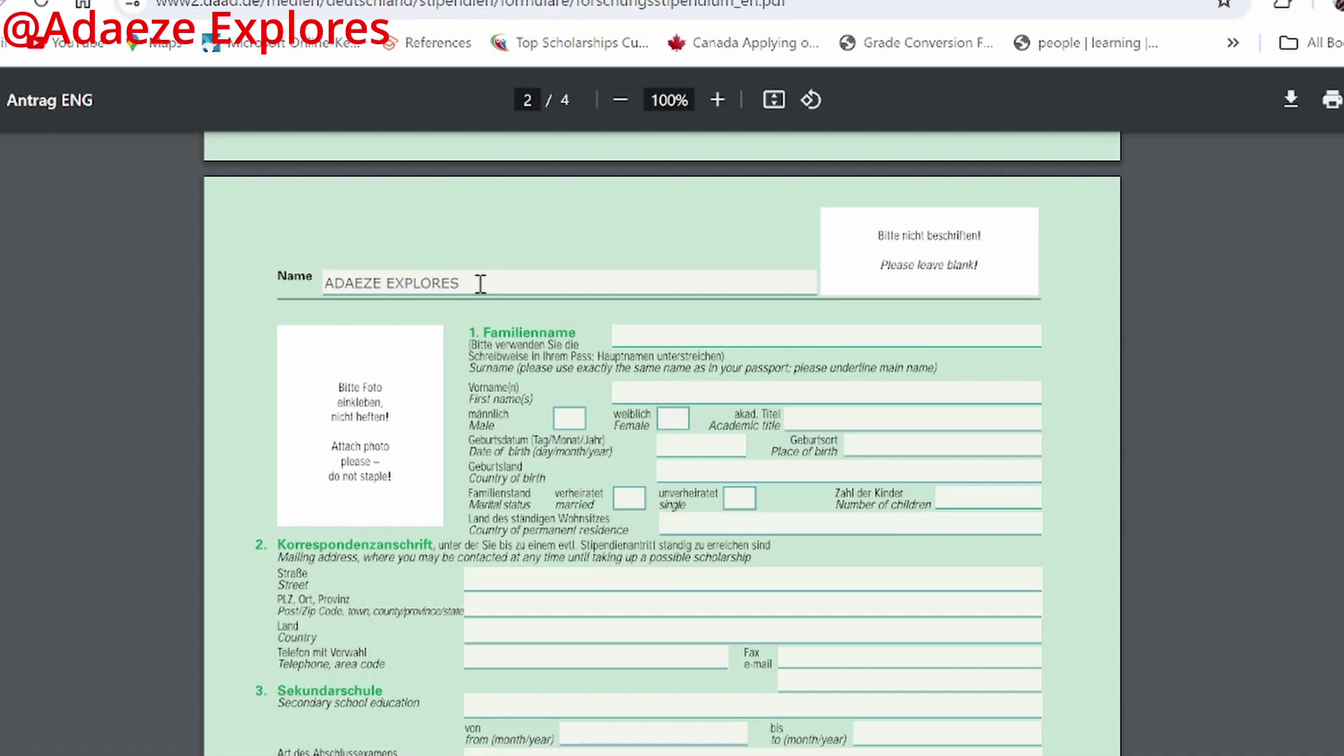
pyautogui.scroll(-10, 486, 280)
pyautogui.scroll(-6, 479, 286)
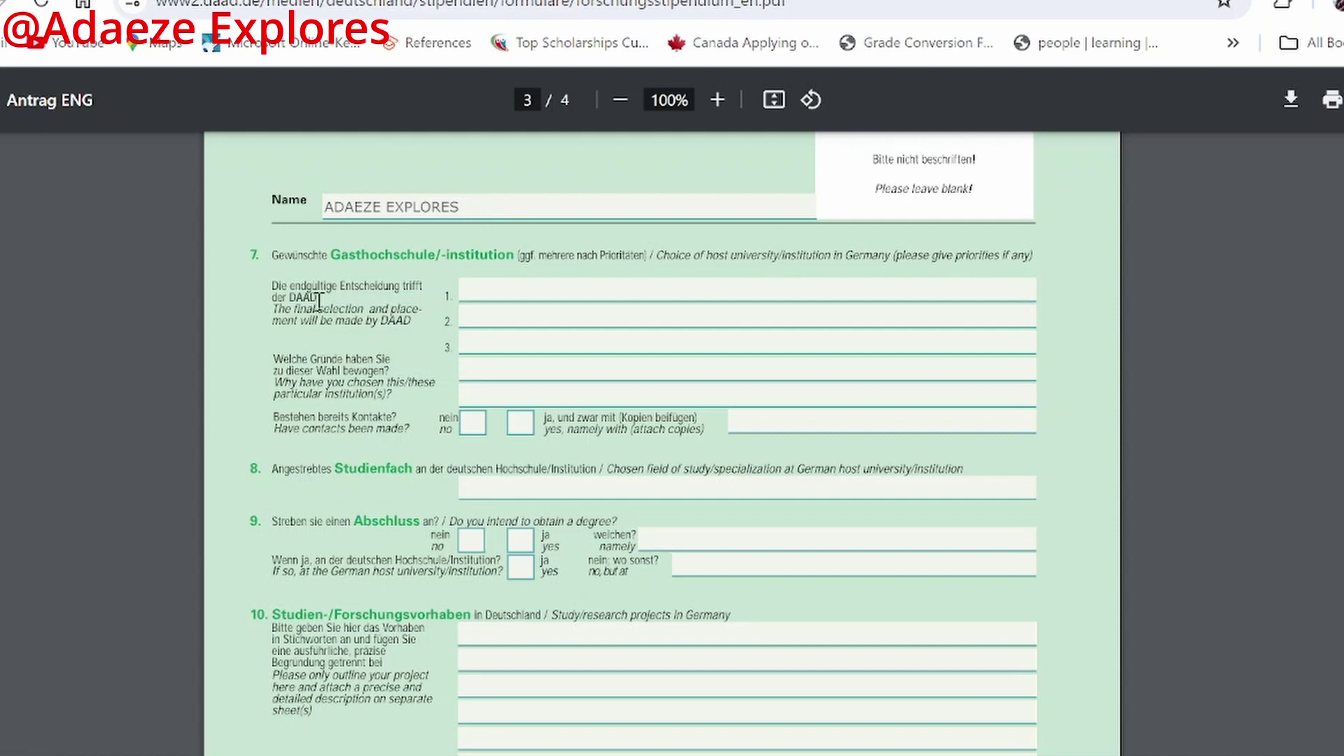
pyautogui.scroll(13, 501, 240)
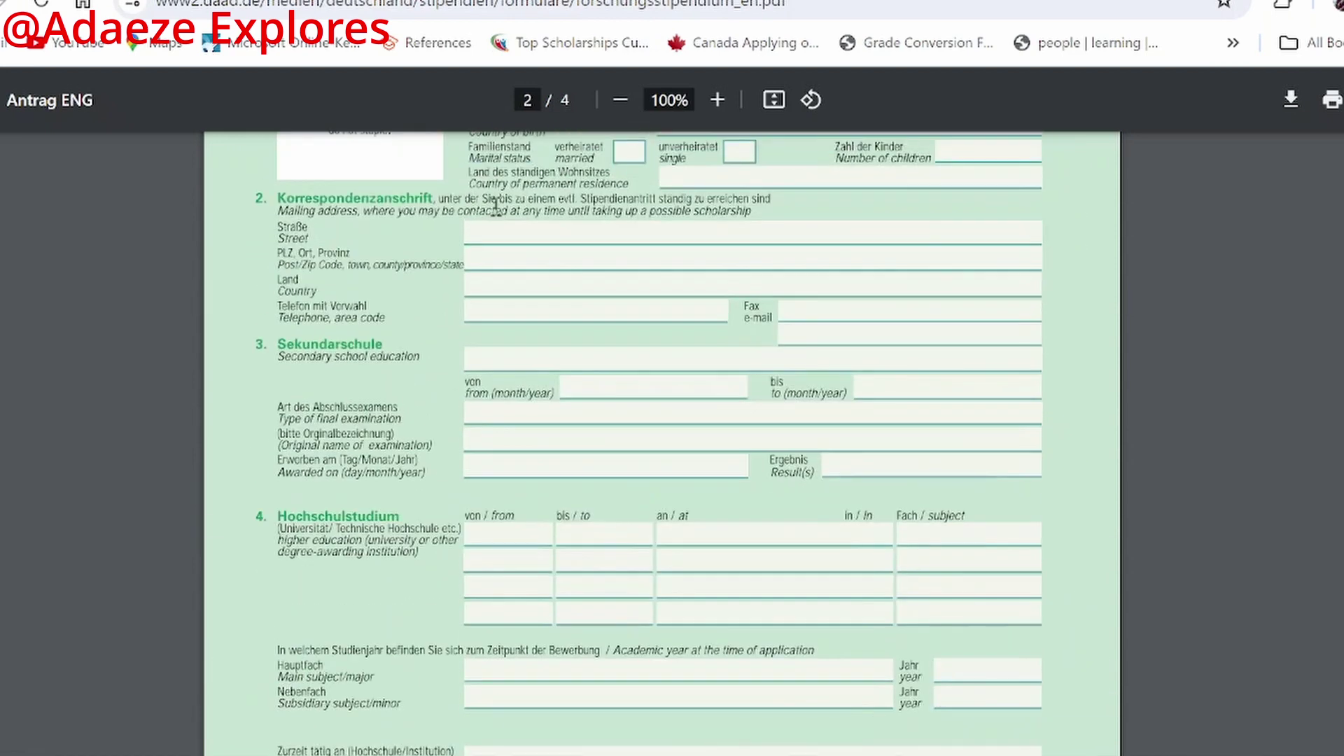
pyautogui.scroll(5, 495, 207)
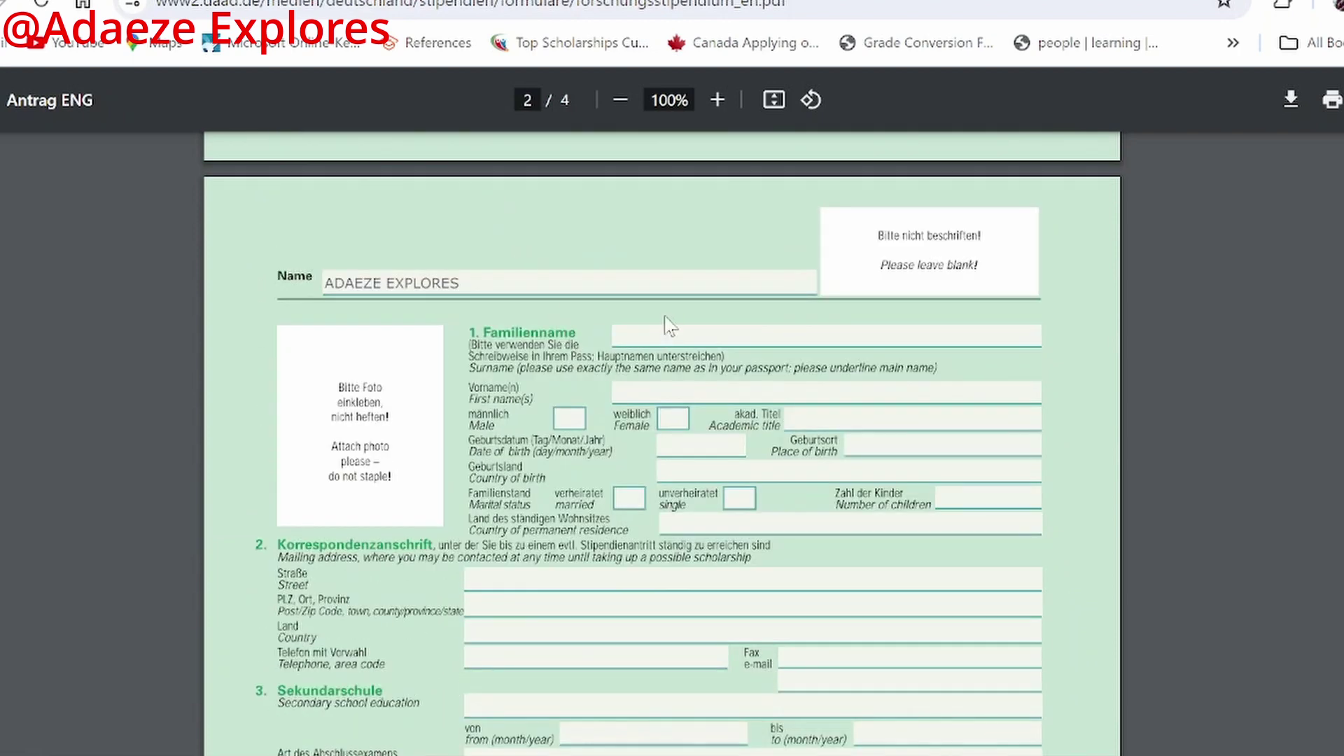
pyautogui.scroll(5, 675, 334)
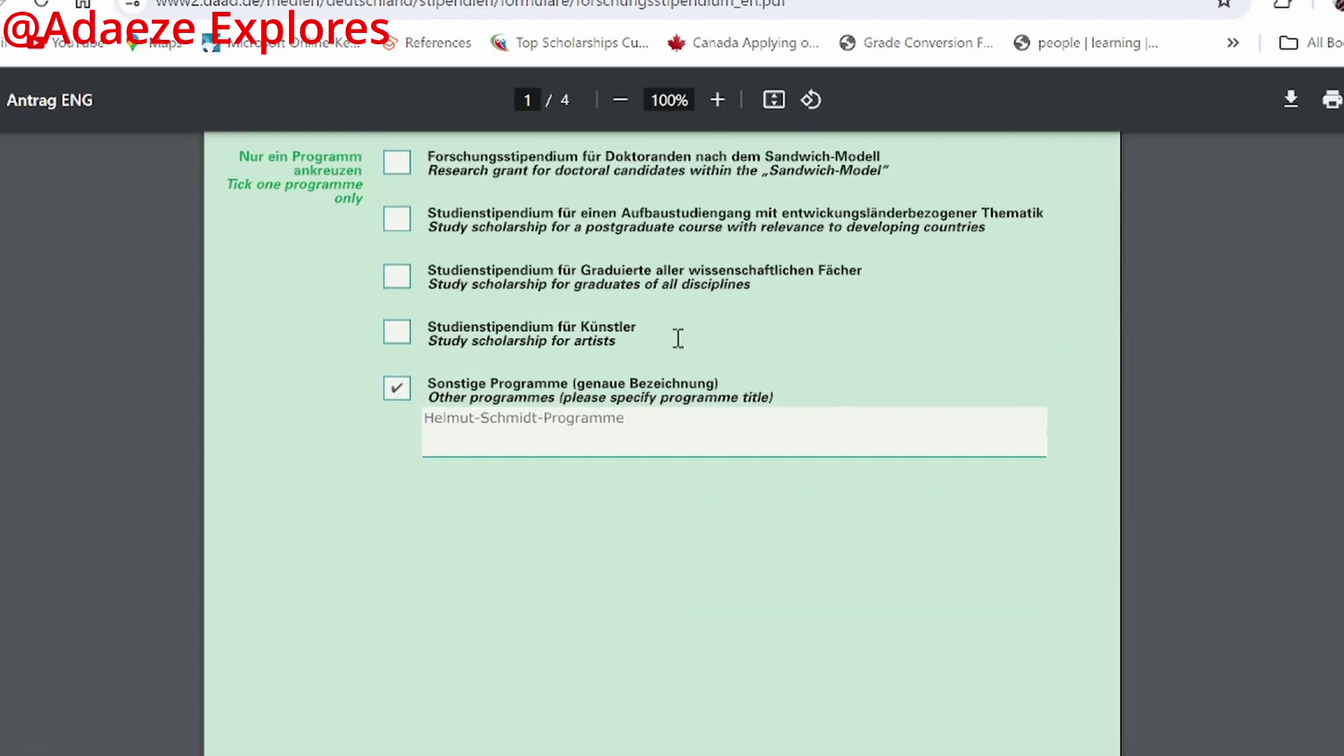
pyautogui.scroll(-6, 678, 338)
pyautogui.scroll(3, 678, 338)
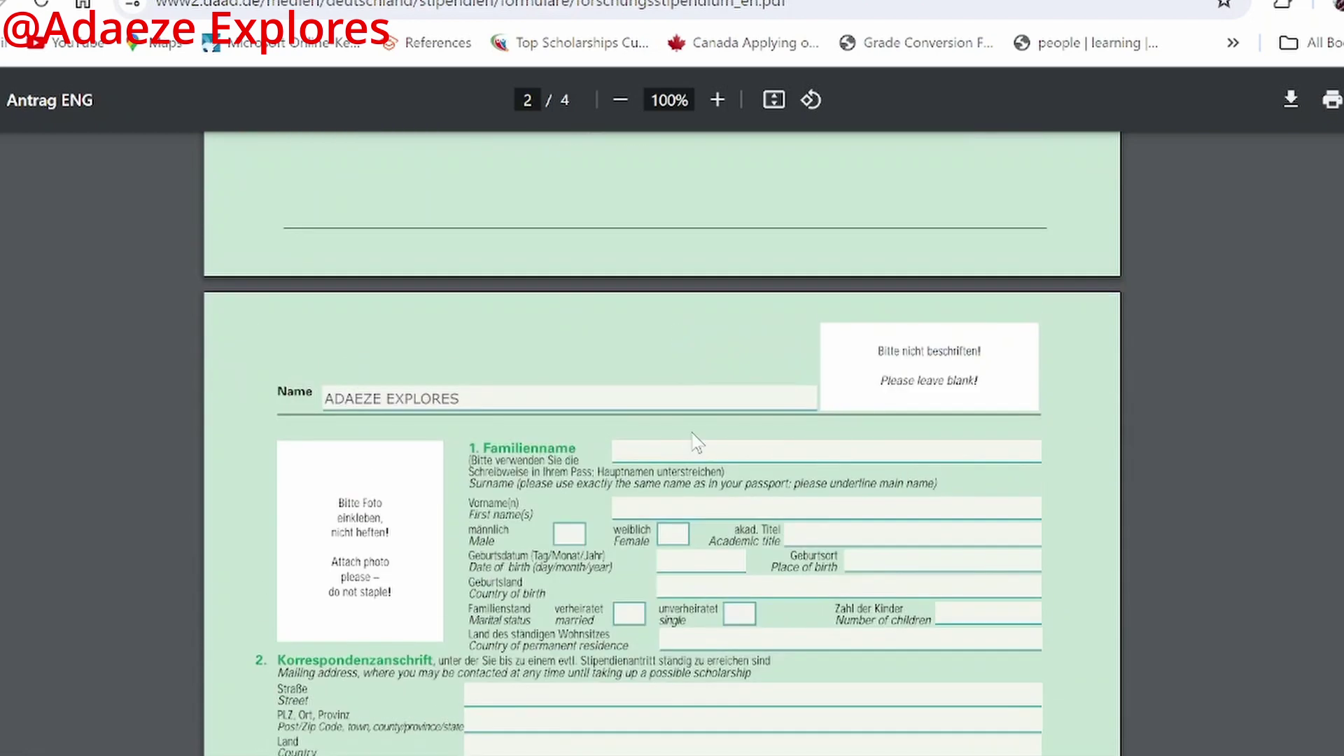
# Step: Fill in the applicant's surname and first name in section 1 and tick Female
pyautogui.click(681, 458)
pyautogui.click(712, 509)
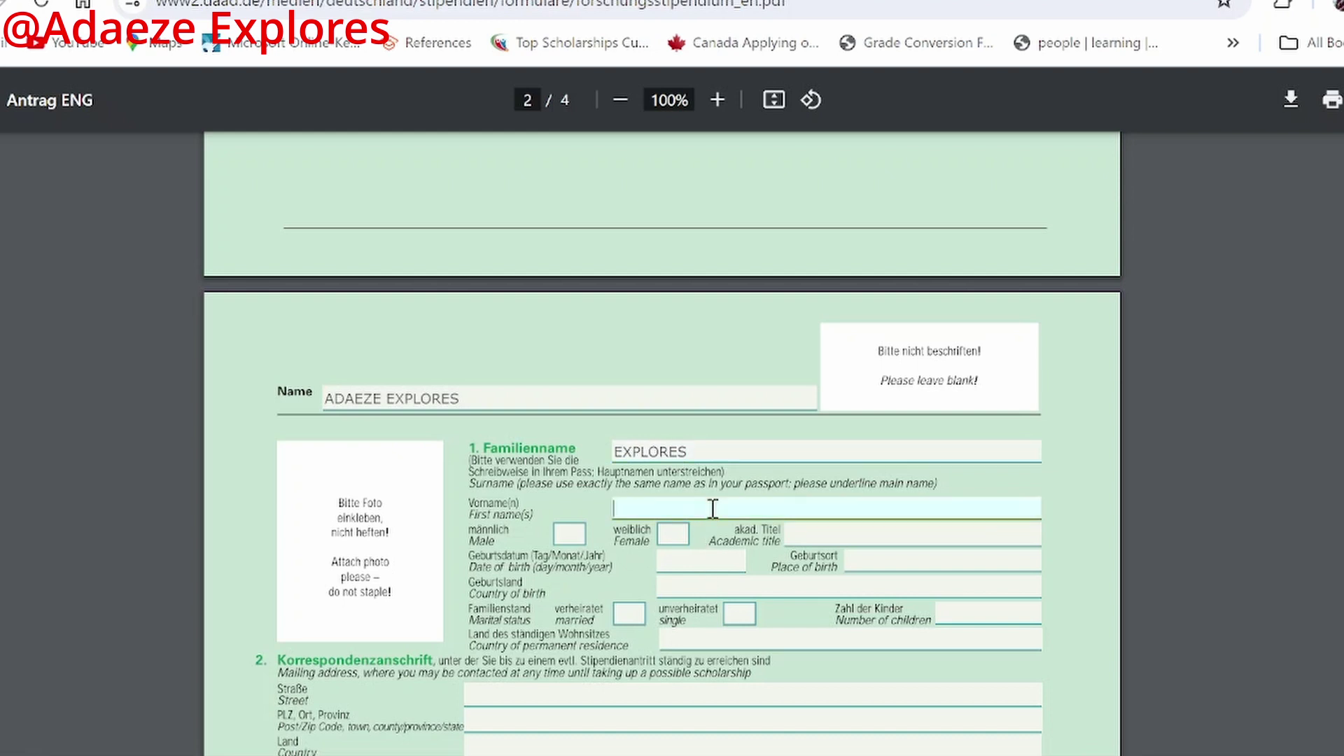
pyautogui.click(672, 540)
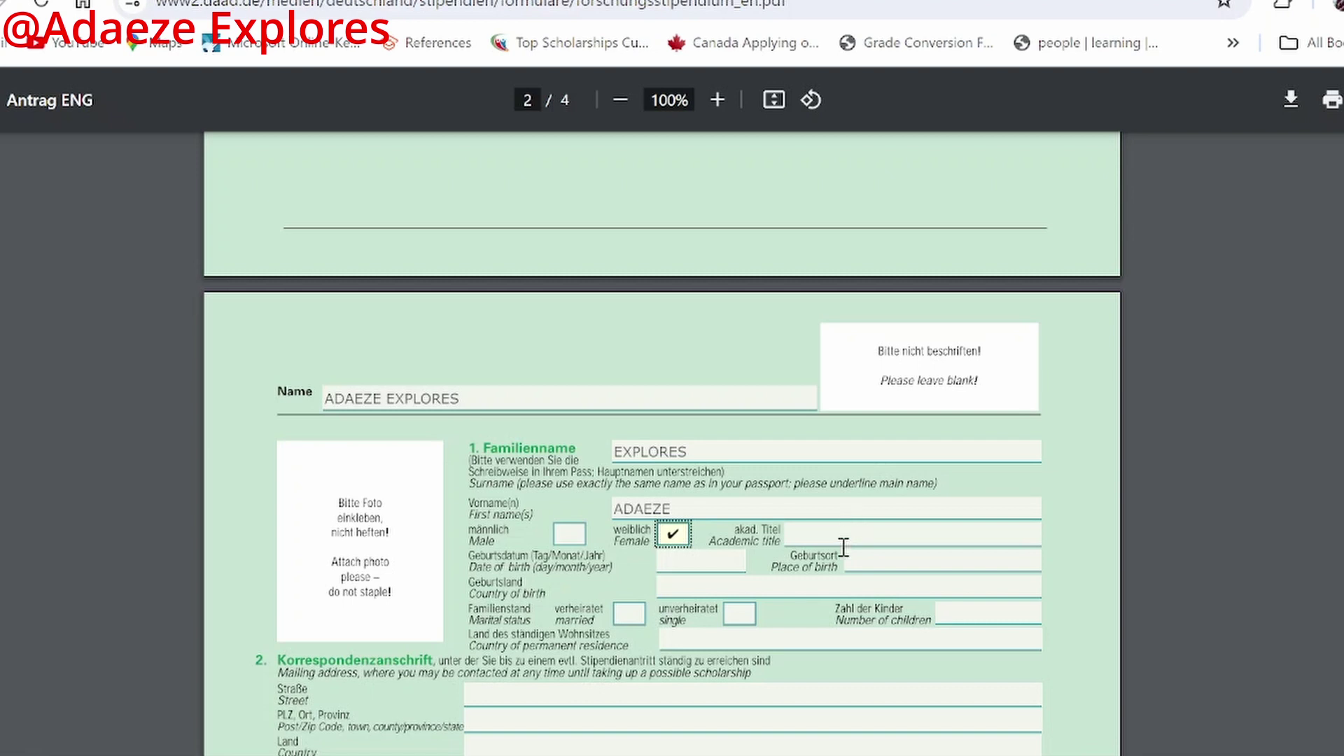
pyautogui.click(684, 563)
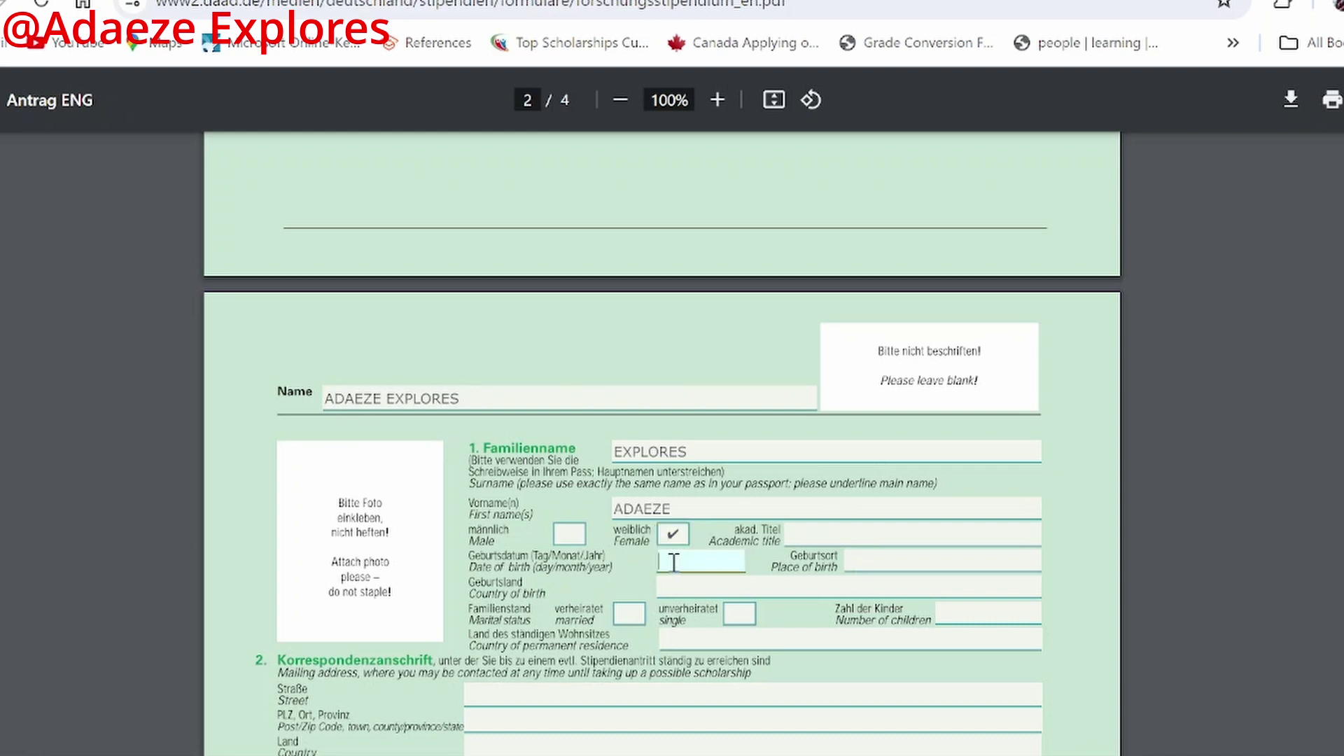
pyautogui.click(923, 554)
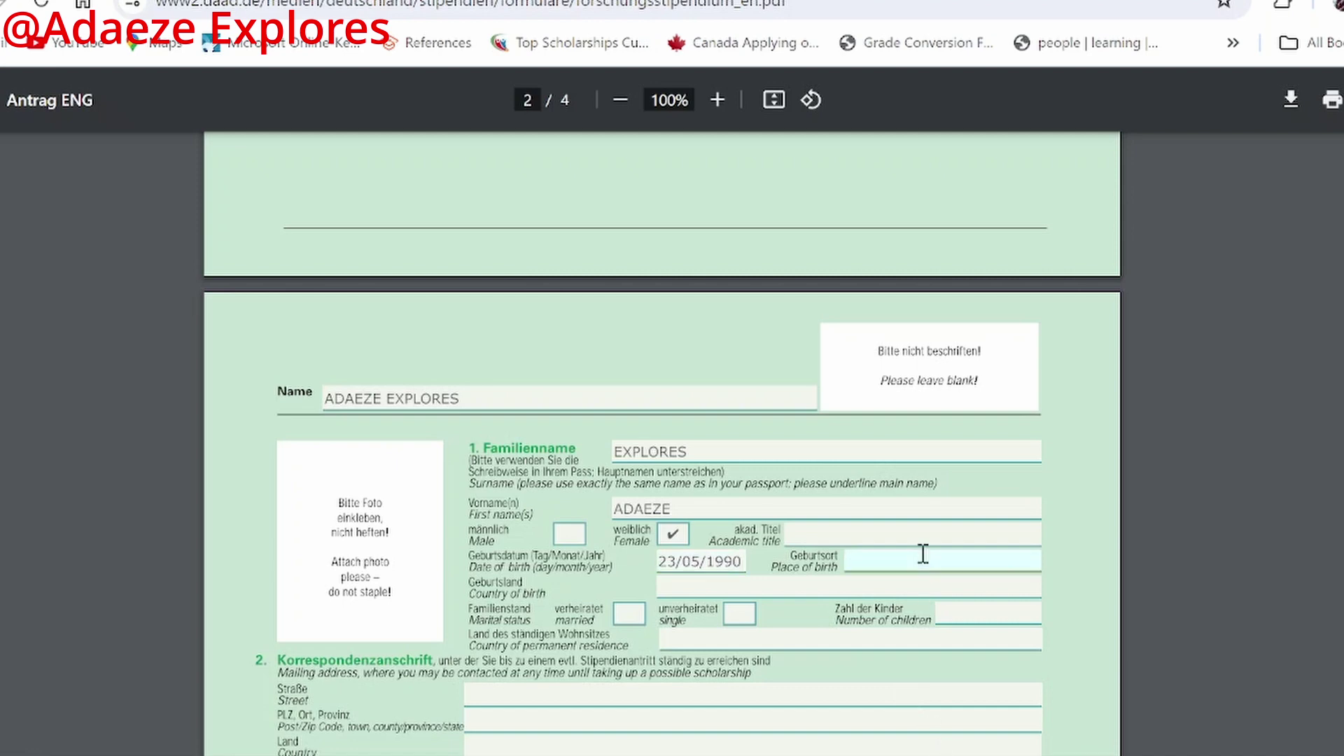
# Step: Enter Umuahia as place of birth and Nigeria as country of birth
pyautogui.write('Anam')
pyautogui.press('BackSpace')
pyautogui.press('BackSpace')
pyautogui.press('BackSpace')
pyautogui.press('BackSpace')
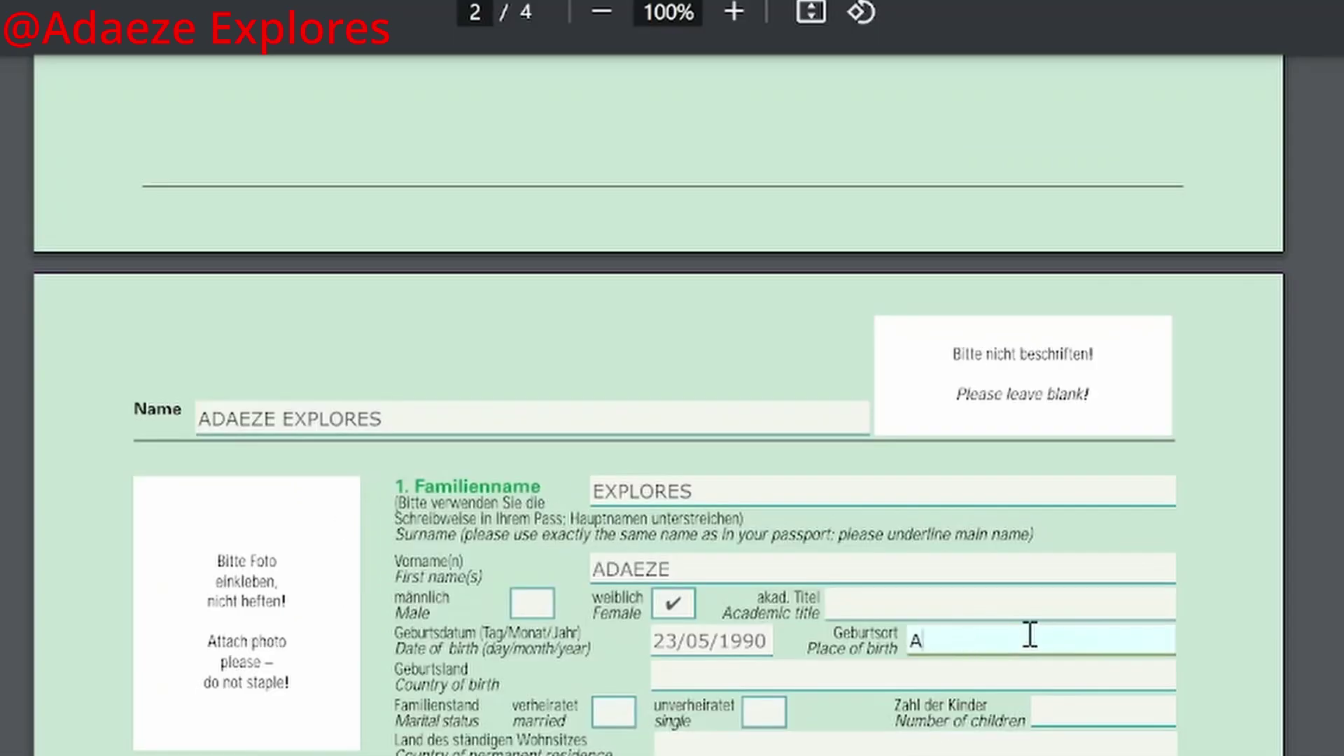
pyautogui.press('BackSpace')
pyautogui.write('Umuahia')
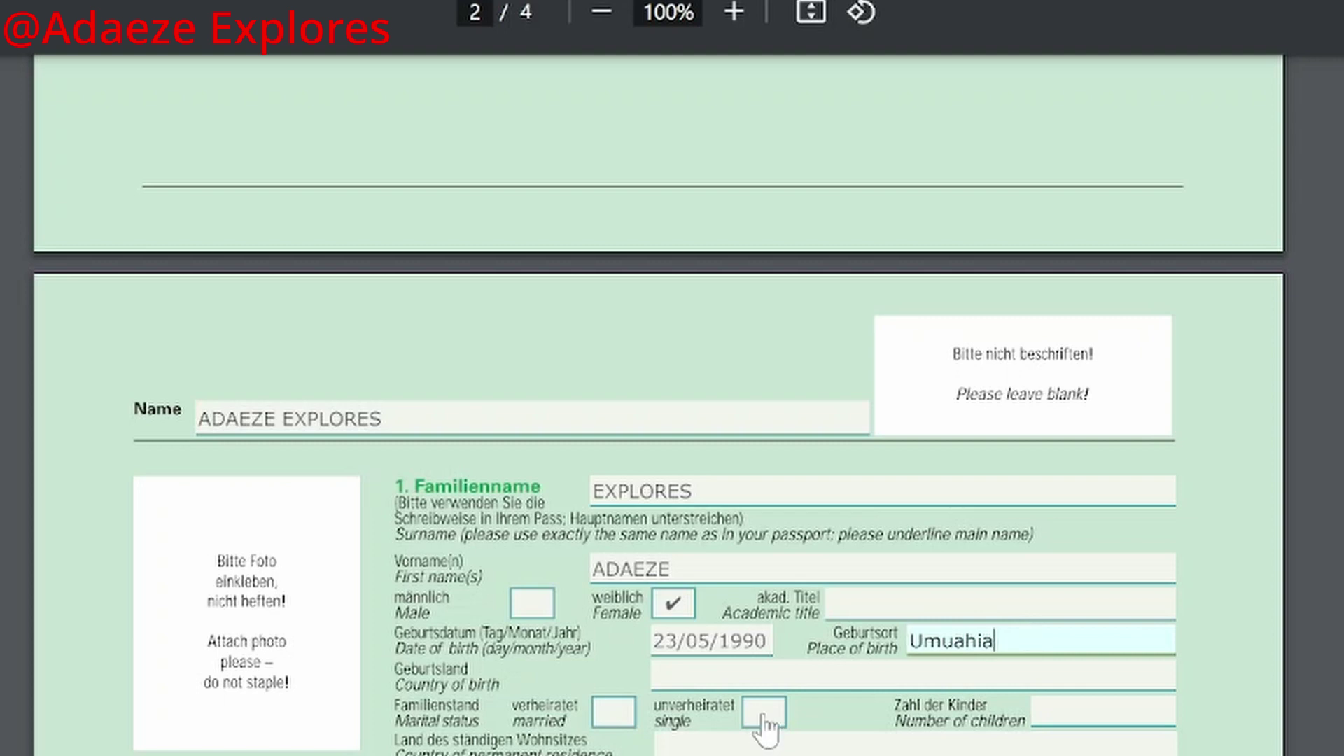
pyautogui.click(775, 678)
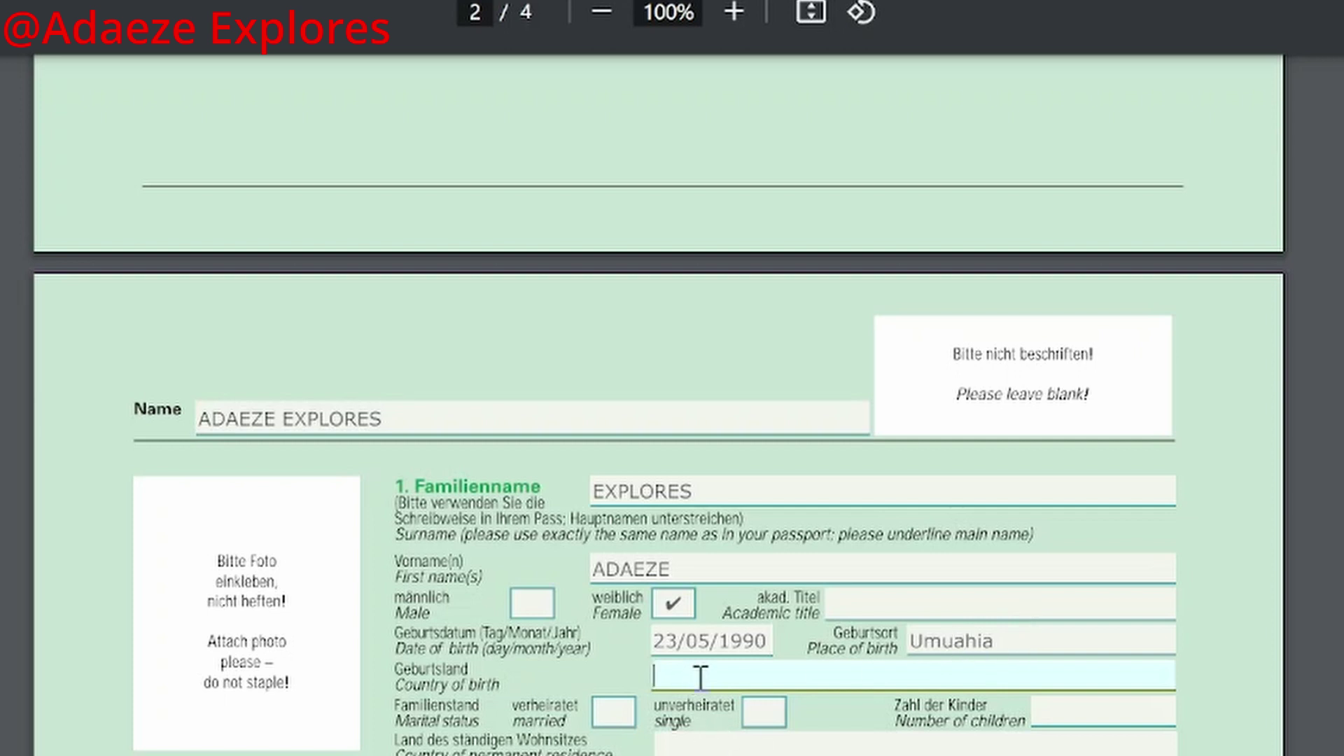
pyautogui.write('Nigeria')
# Step: Mark the marital status as married
pyautogui.click(1052, 713)
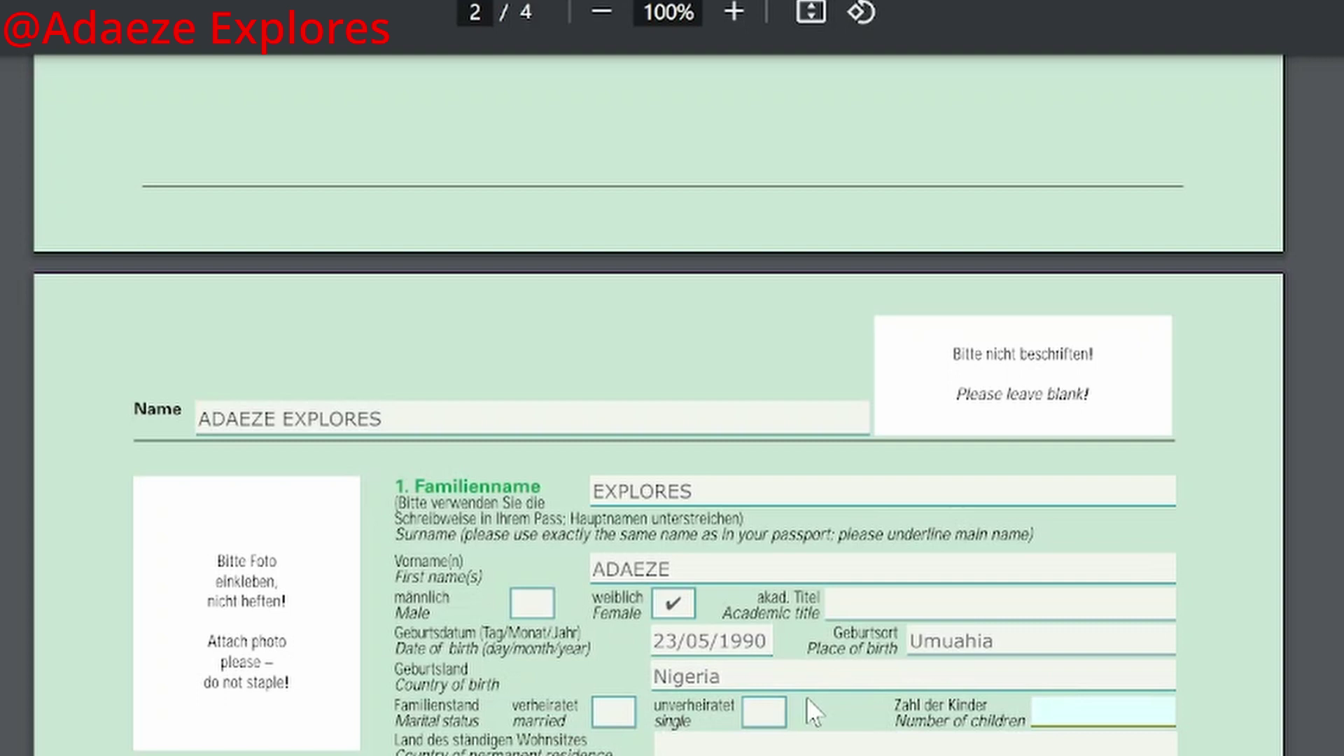
pyautogui.click(764, 712)
pyautogui.click(614, 712)
pyautogui.scroll(-2, 791, 674)
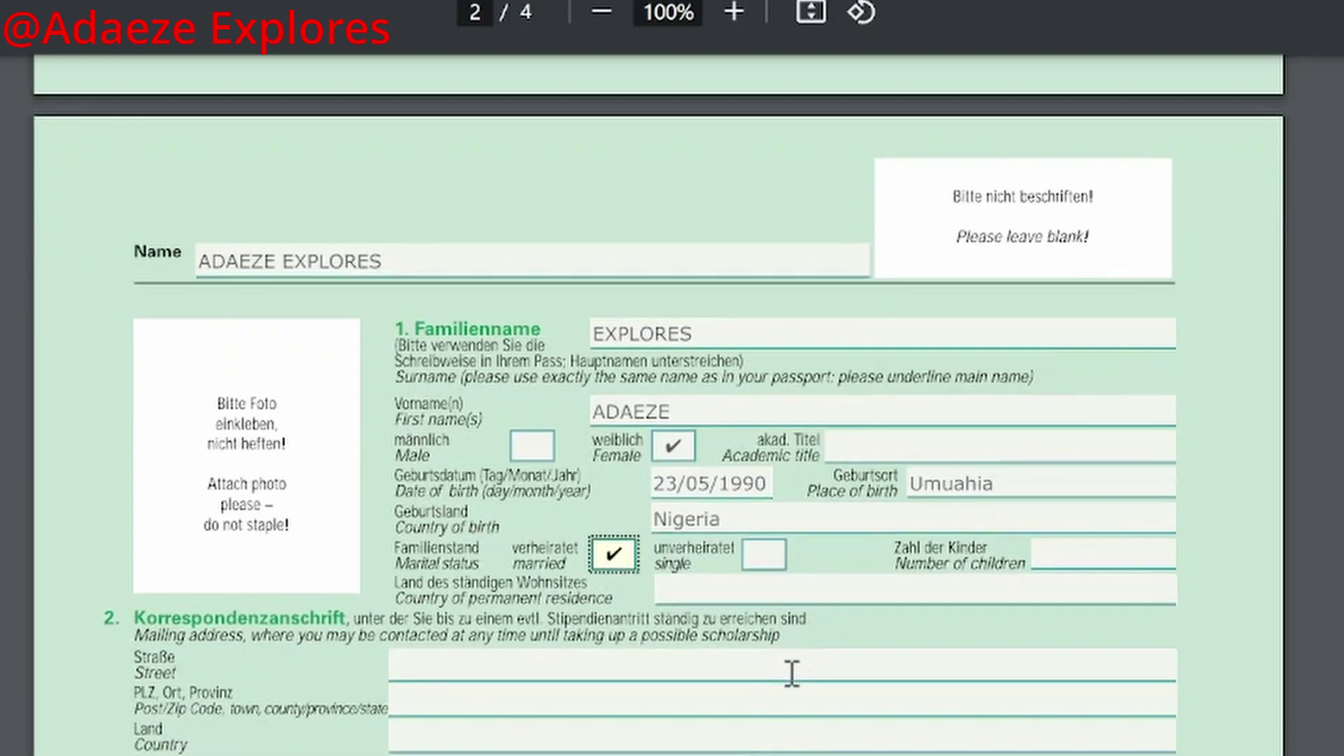
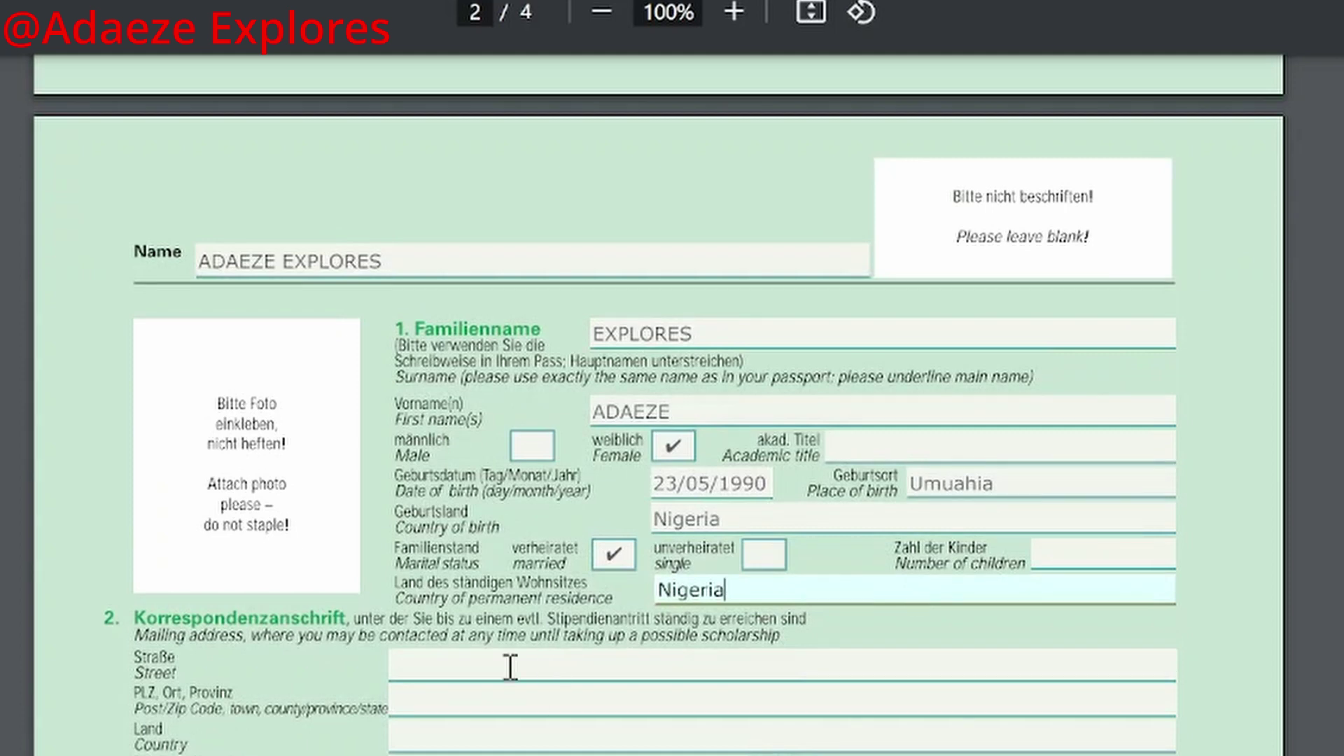
# Step: Enter the street name and house number in the mailing address
pyautogui.click(467, 671)
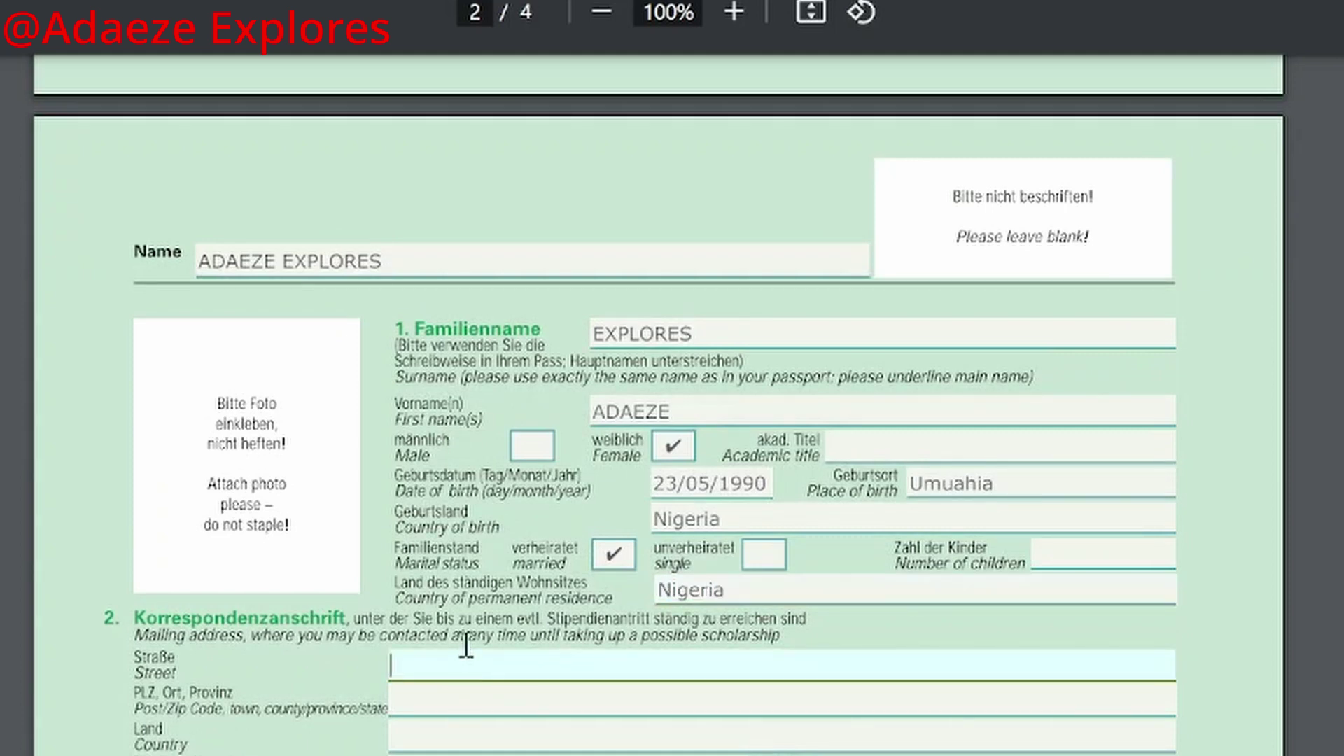
pyautogui.scroll(-5, 455, 600)
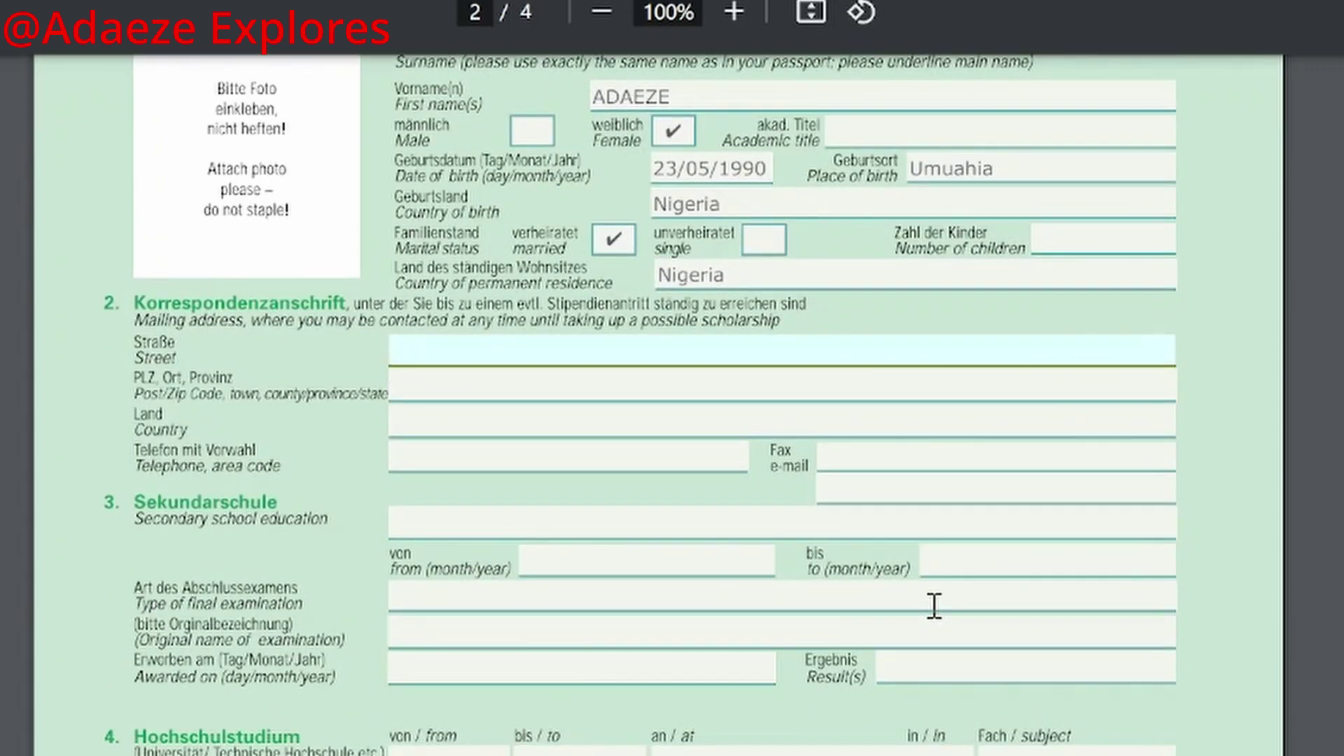
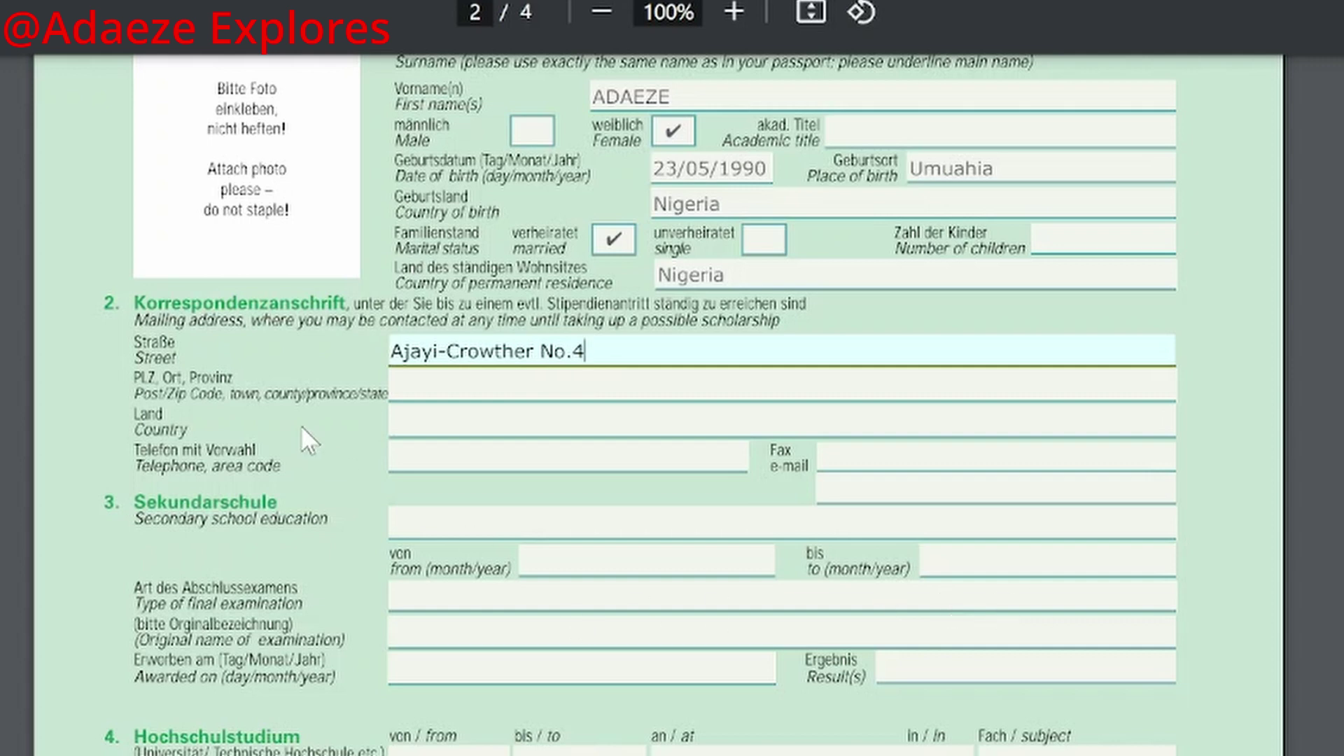
pyautogui.click(449, 385)
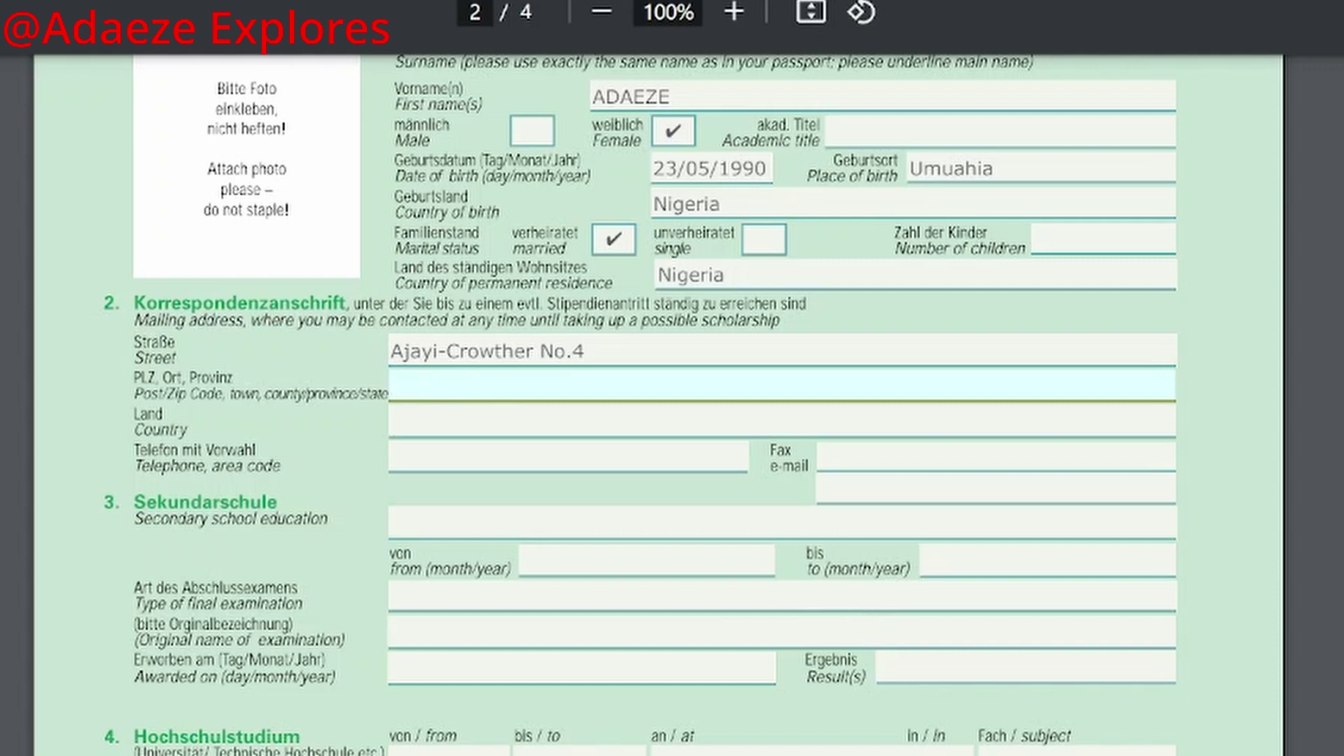
# Step: Fill in country Nigeria, the telephone number and the applicant's e-mail address
pyautogui.click(527, 429)
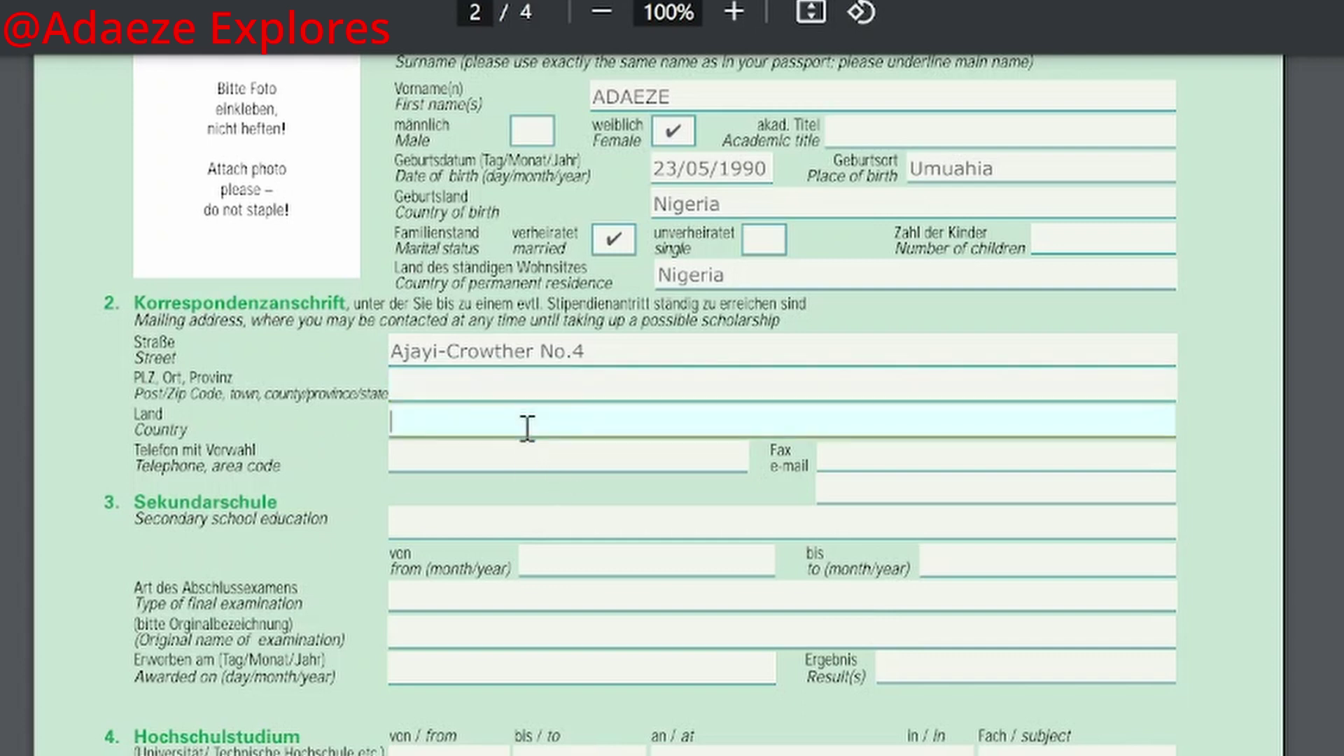
pyautogui.write('Nigeria')
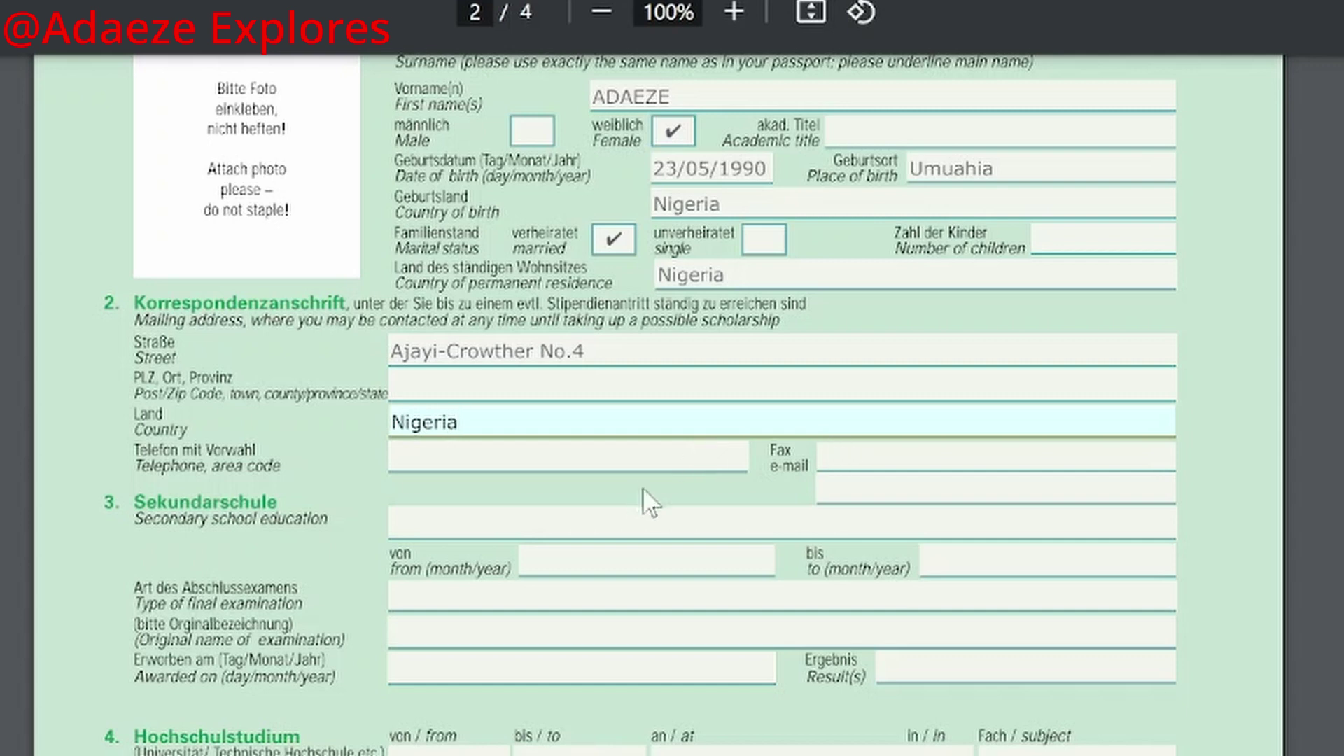
pyautogui.click(618, 457)
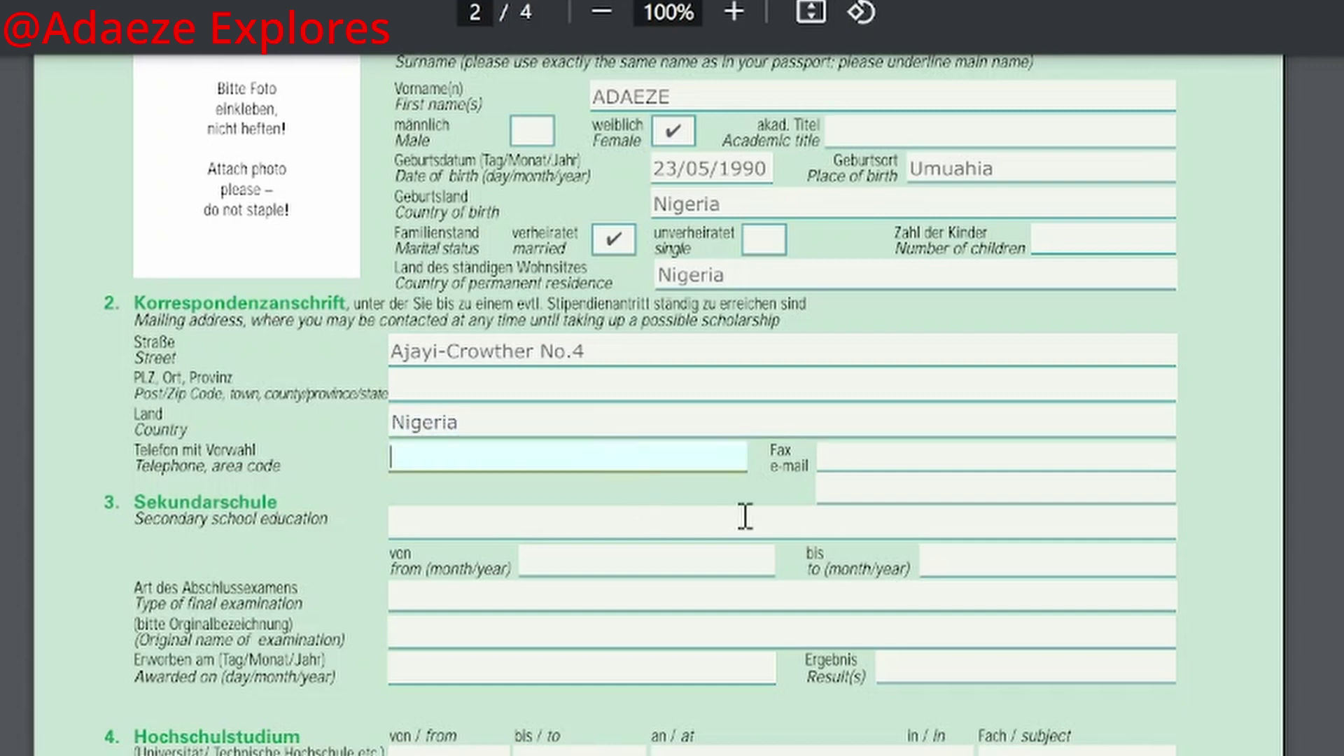
pyautogui.write('+234')
pyautogui.write('815689')
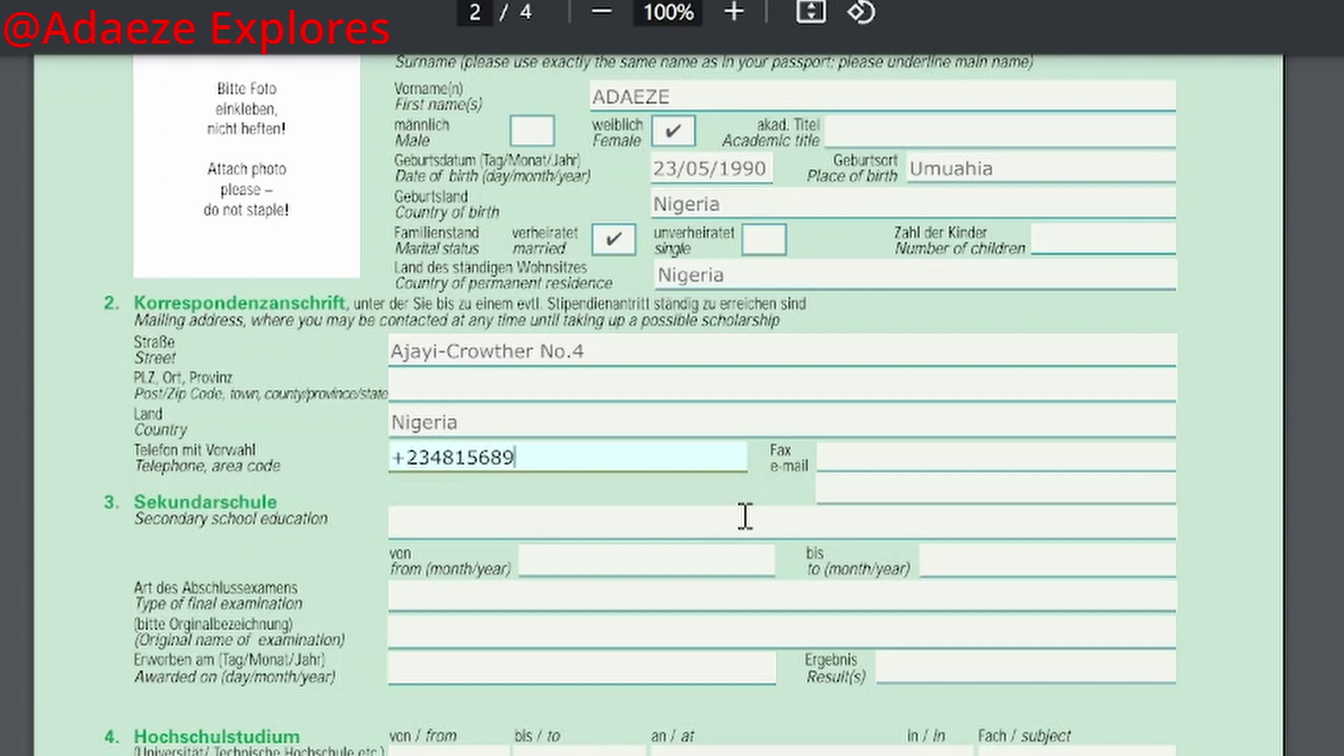
pyautogui.click(871, 460)
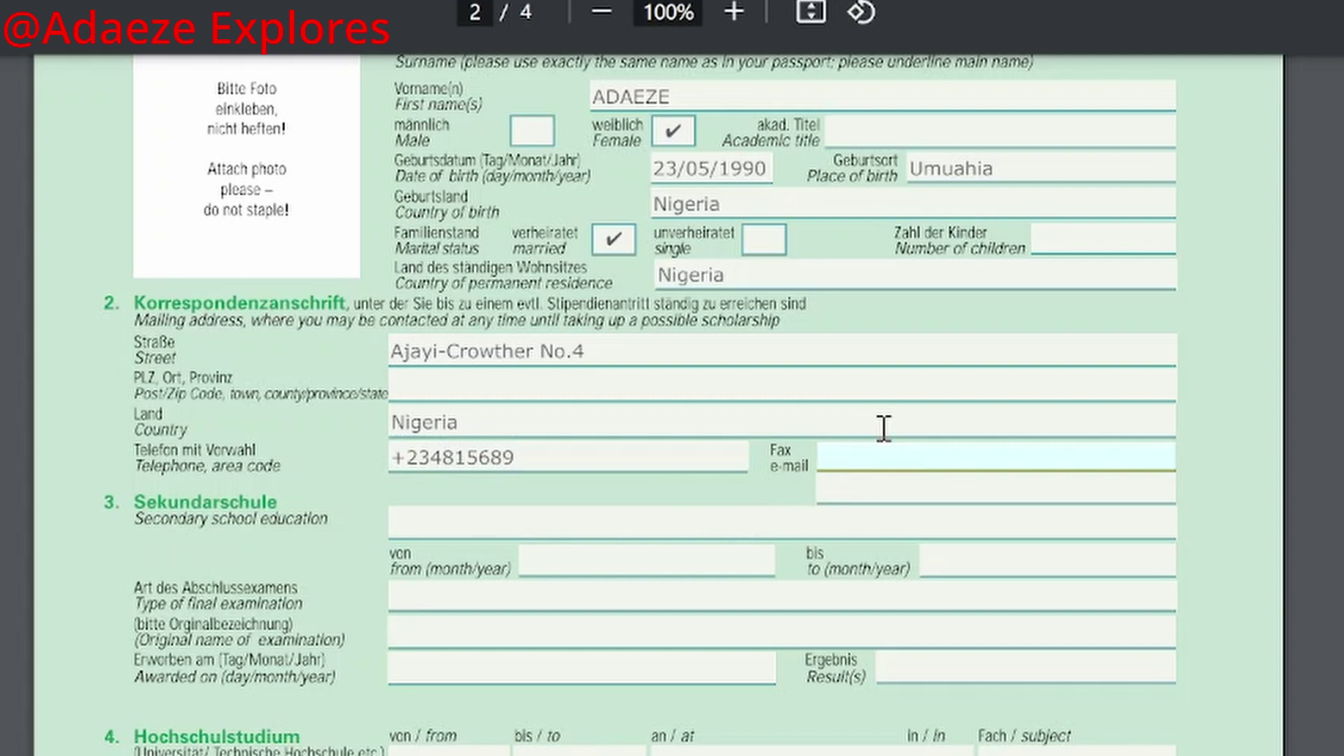
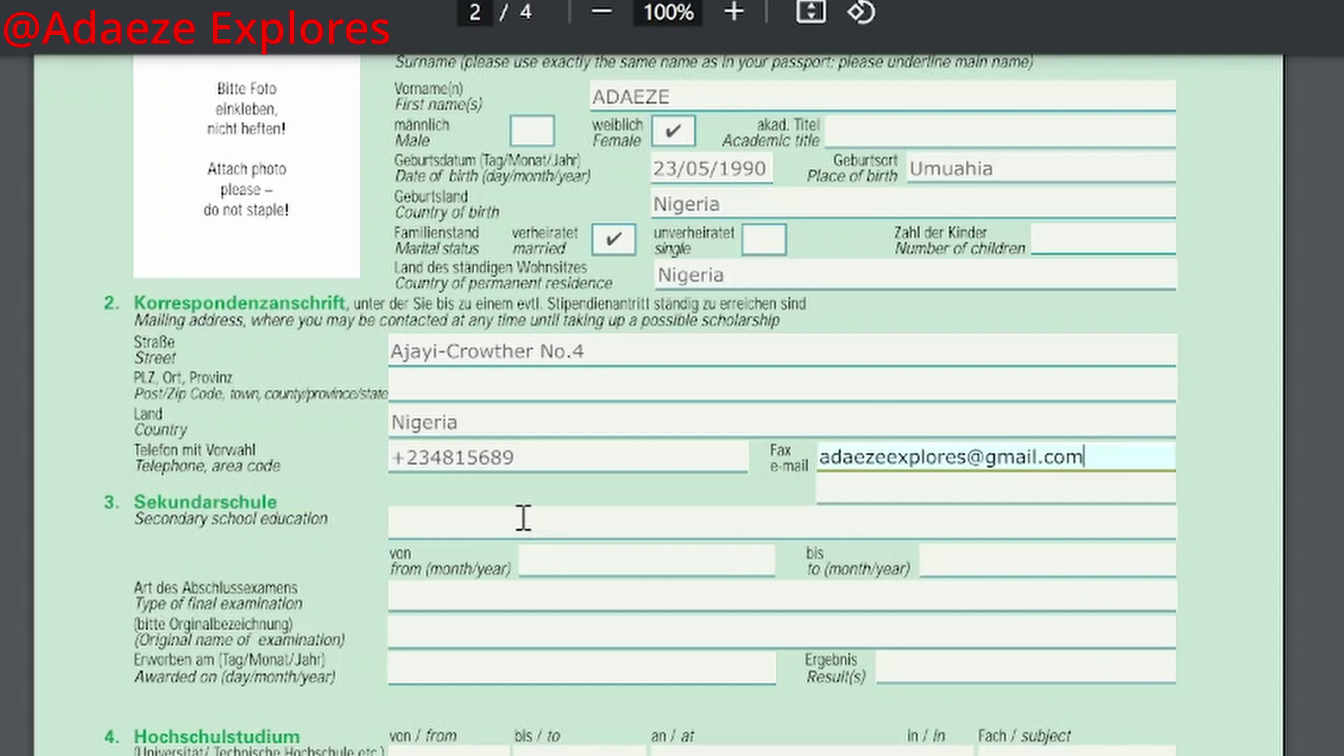
# Step: Begin the secondary school Result(s) field with 'English Langiage -'
pyautogui.scroll(-2, 425, 543)
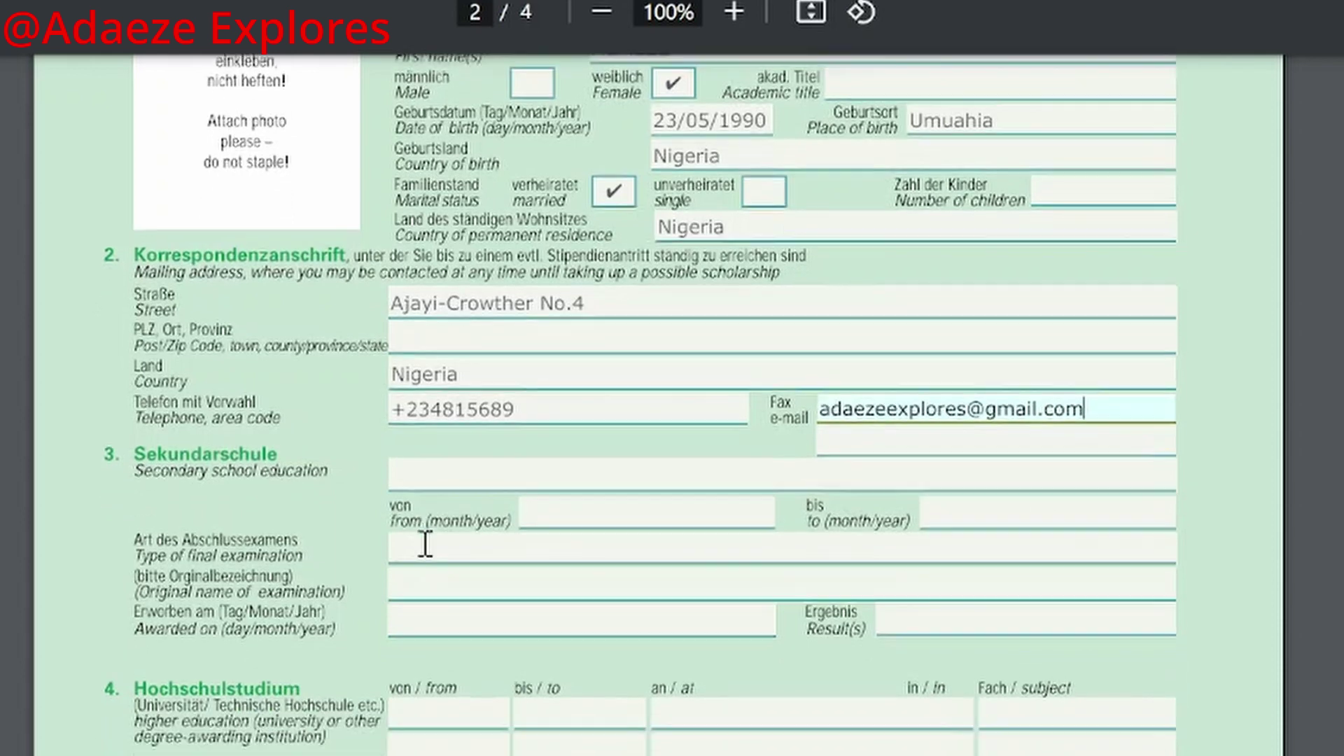
pyautogui.click(490, 360)
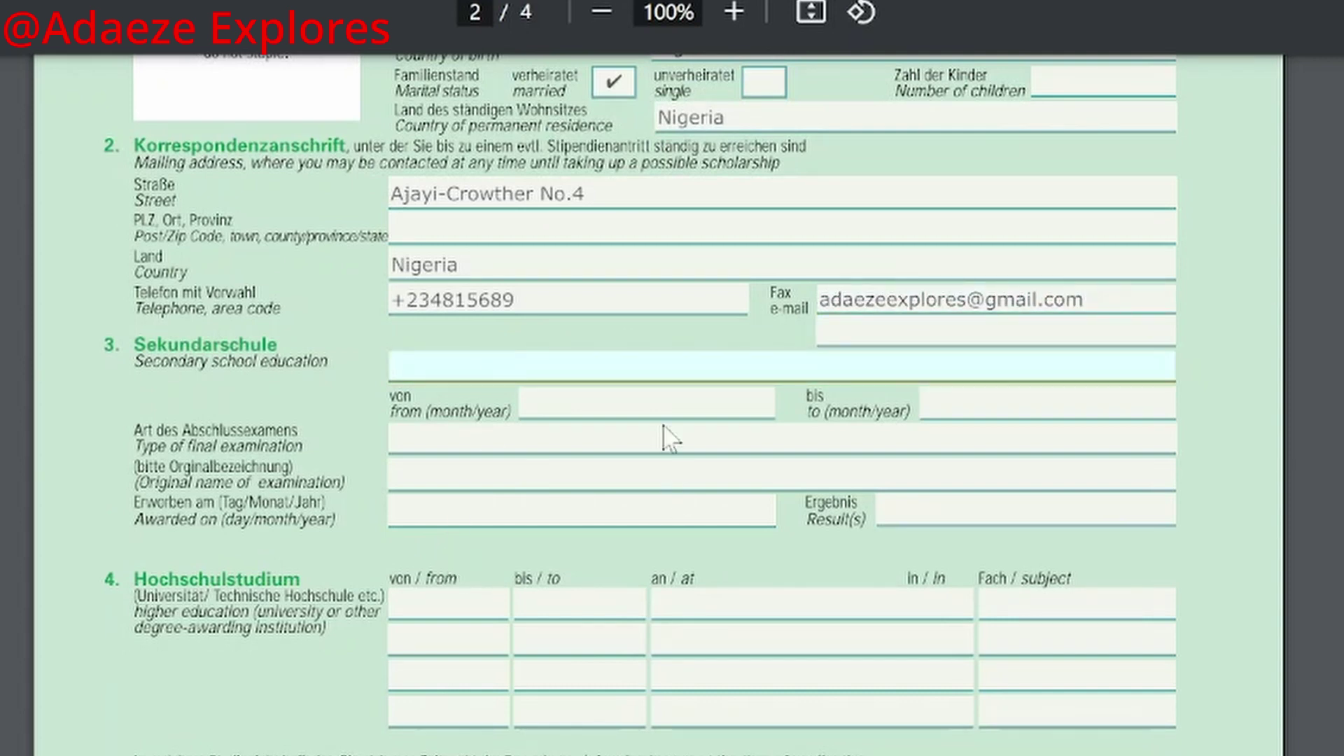
pyautogui.click(648, 400)
pyautogui.click(1047, 402)
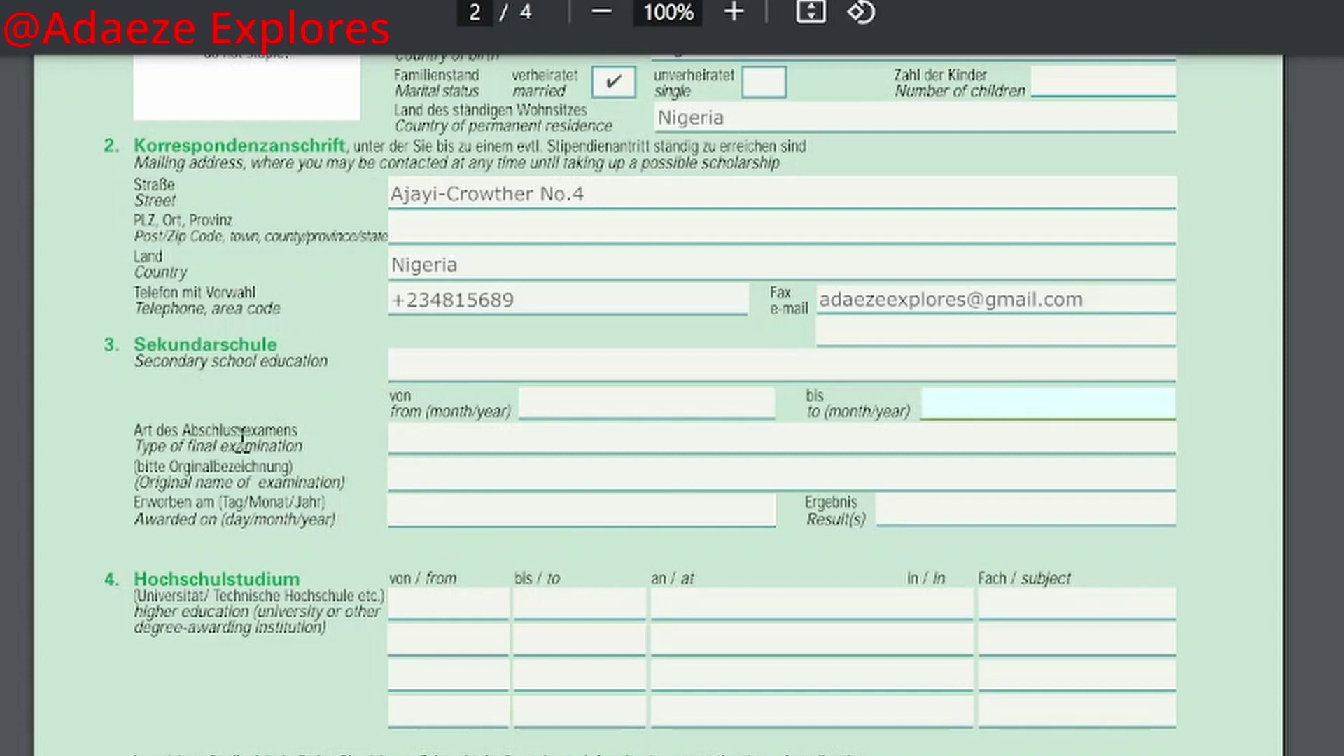
pyautogui.click(398, 448)
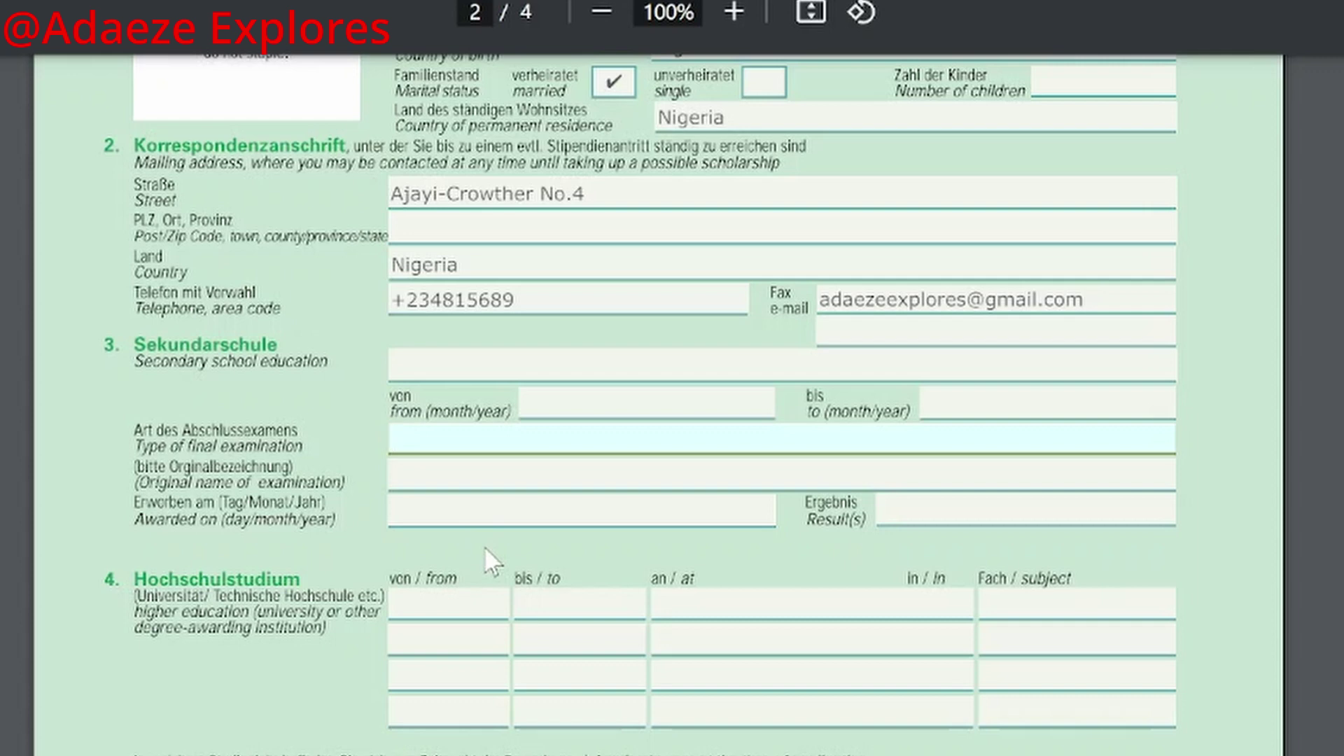
pyautogui.click(406, 509)
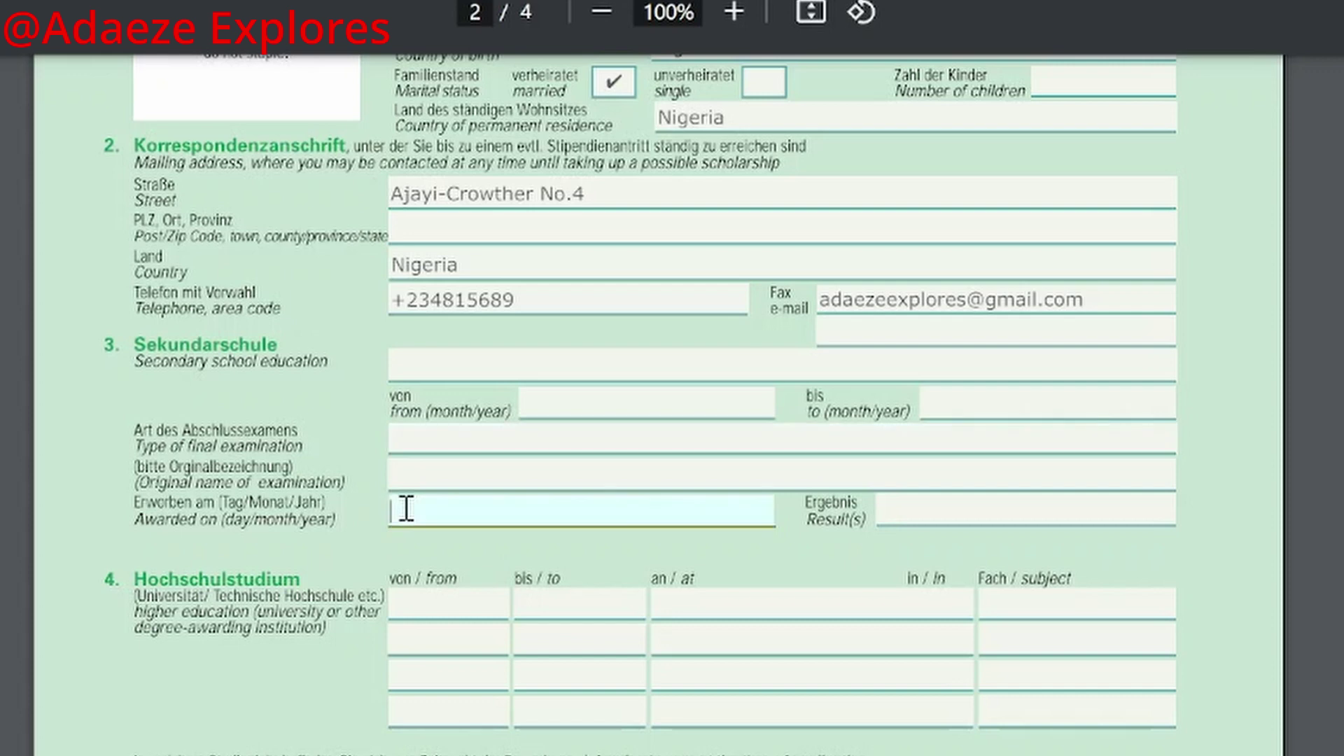
pyautogui.click(942, 510)
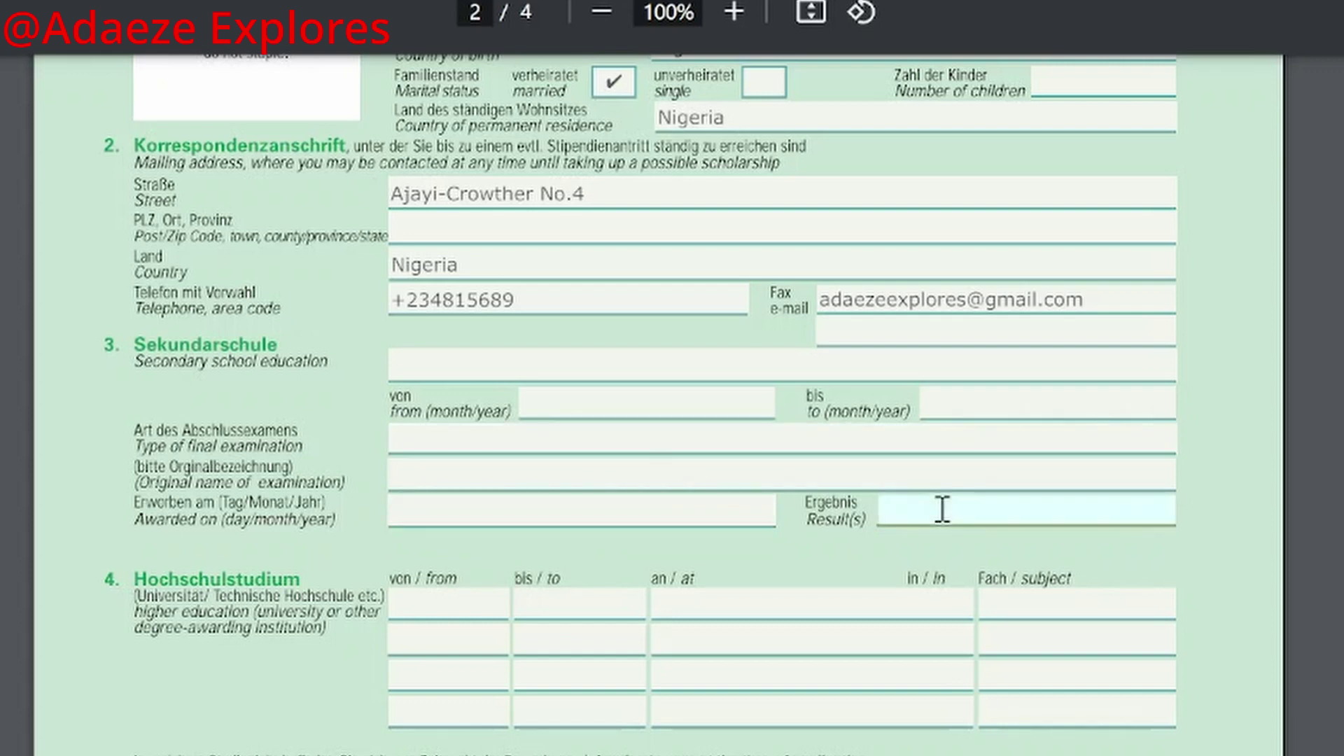
pyautogui.write('English Lan')
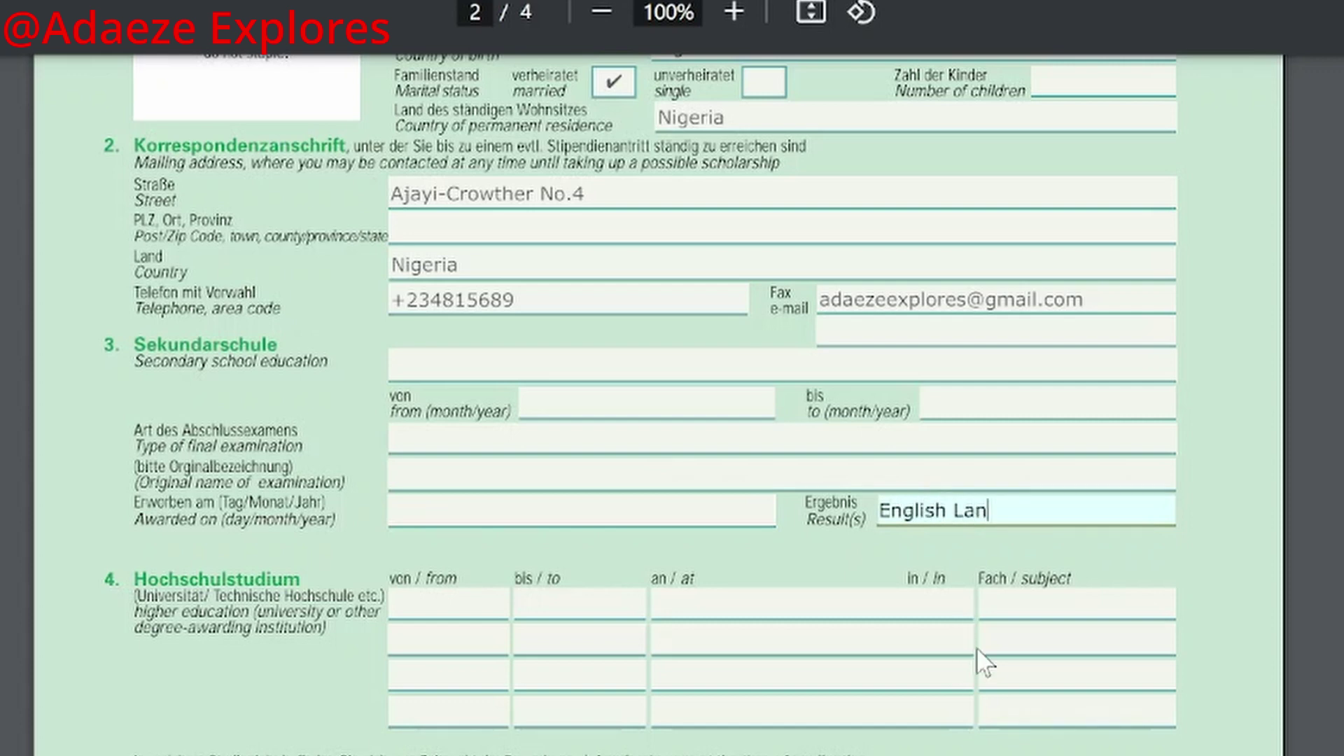
pyautogui.write('giage')
pyautogui.write(' -')
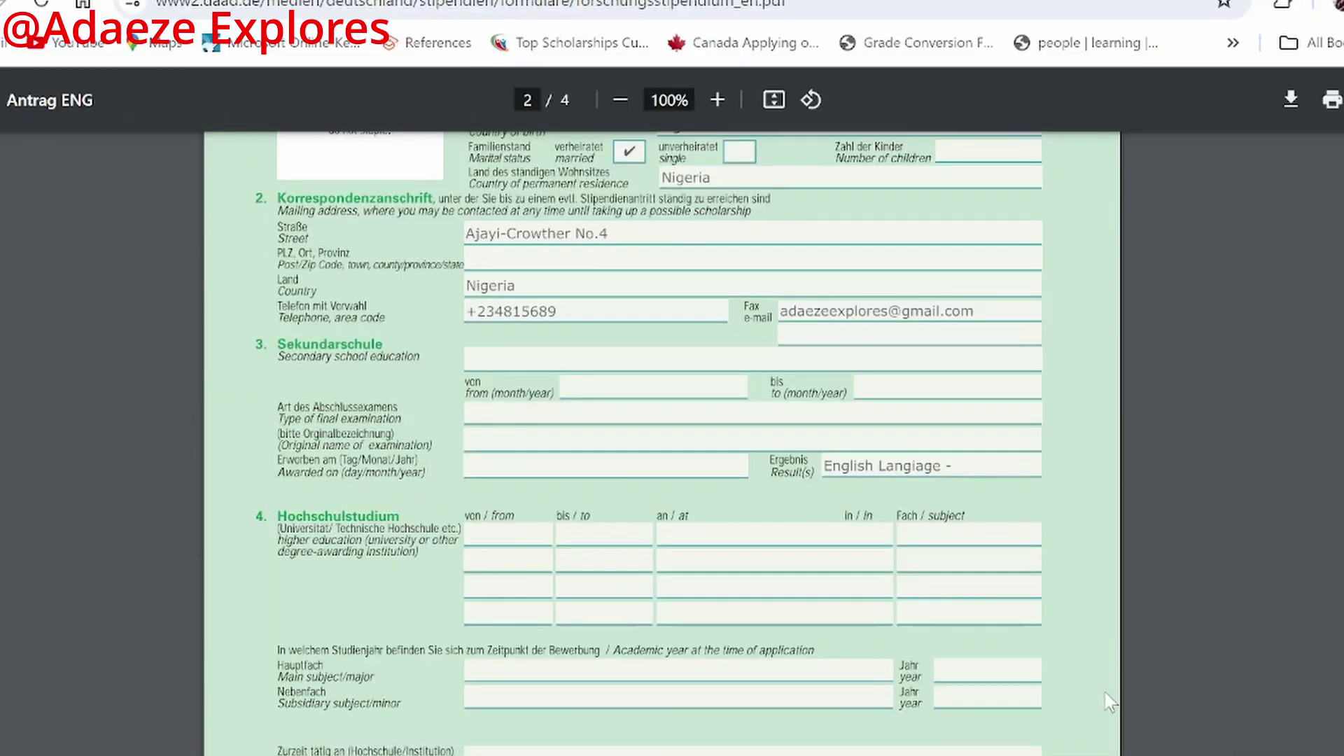
# Step: Complete English as C4 and add Mathematics-A1 and Government-B3 to the results
pyautogui.click(994, 461)
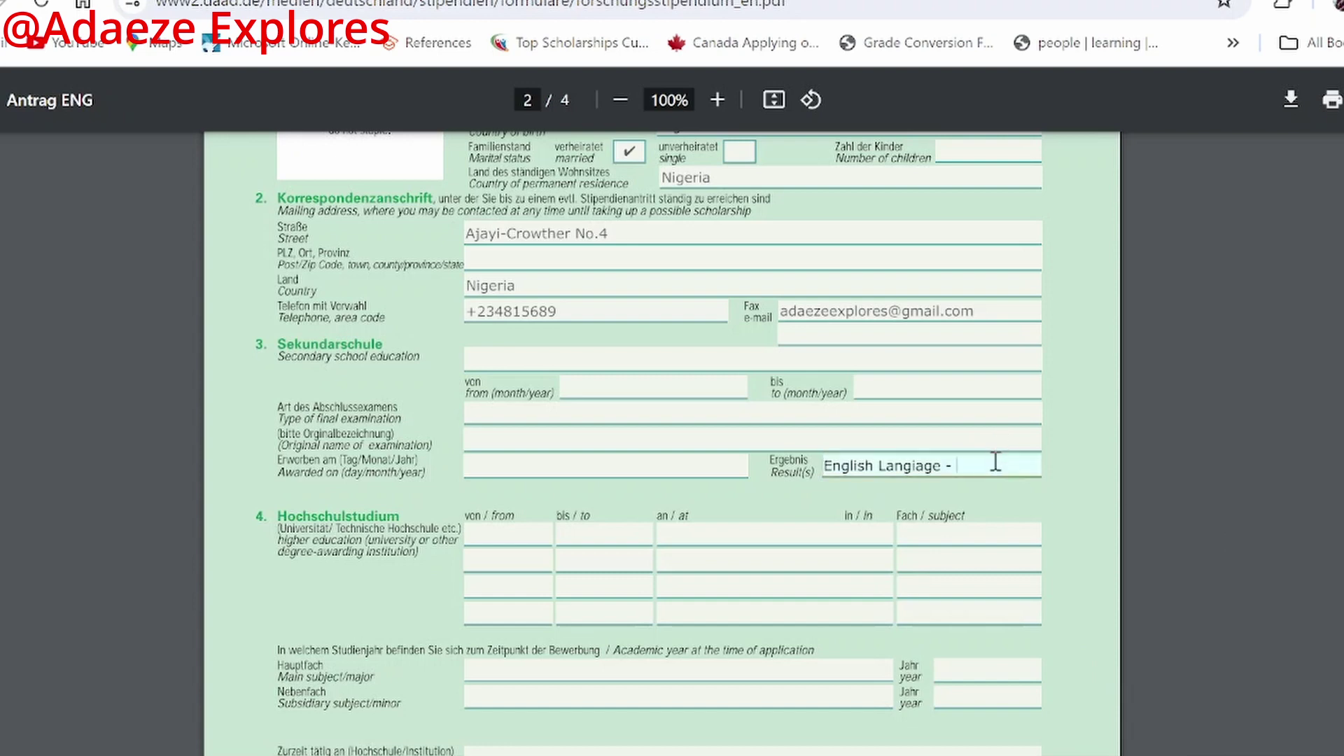
pyautogui.write('c')
pyautogui.press('BackSpace')
pyautogui.write('C4,')
pyautogui.write('Mathemat')
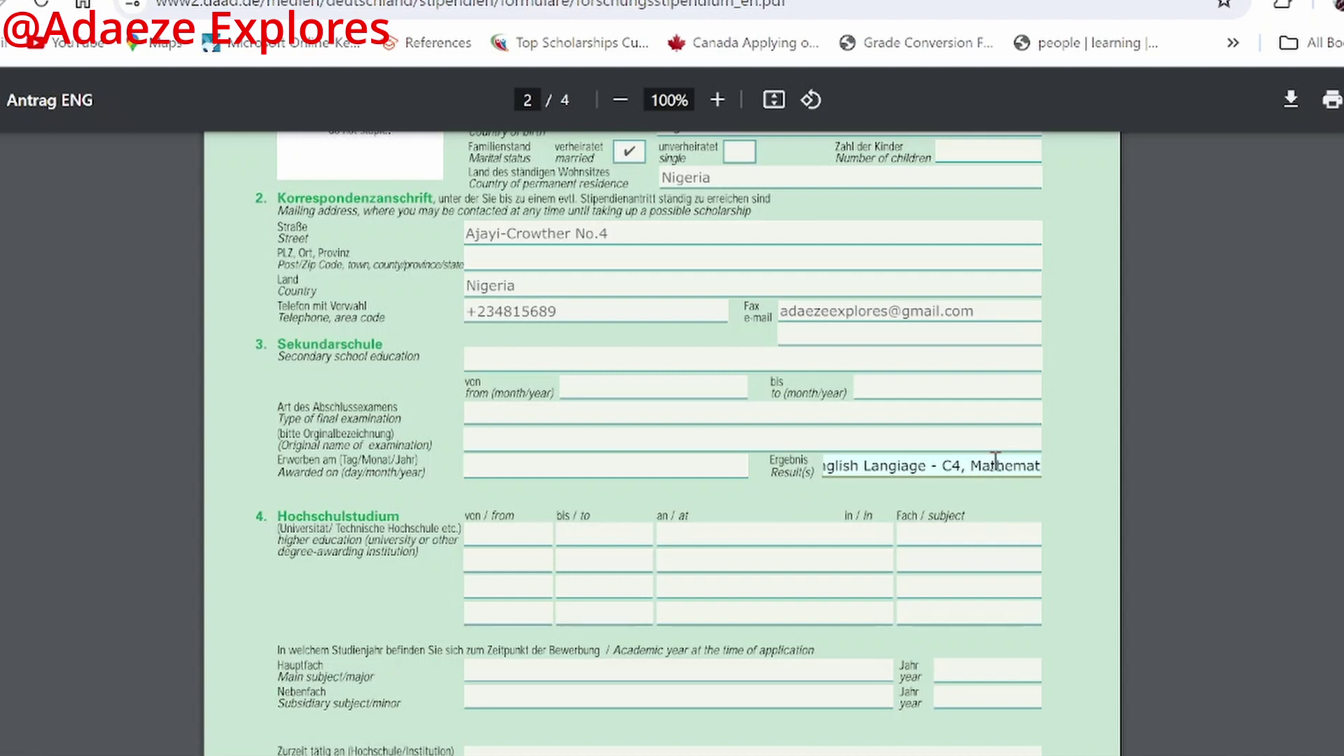
pyautogui.write('ics')
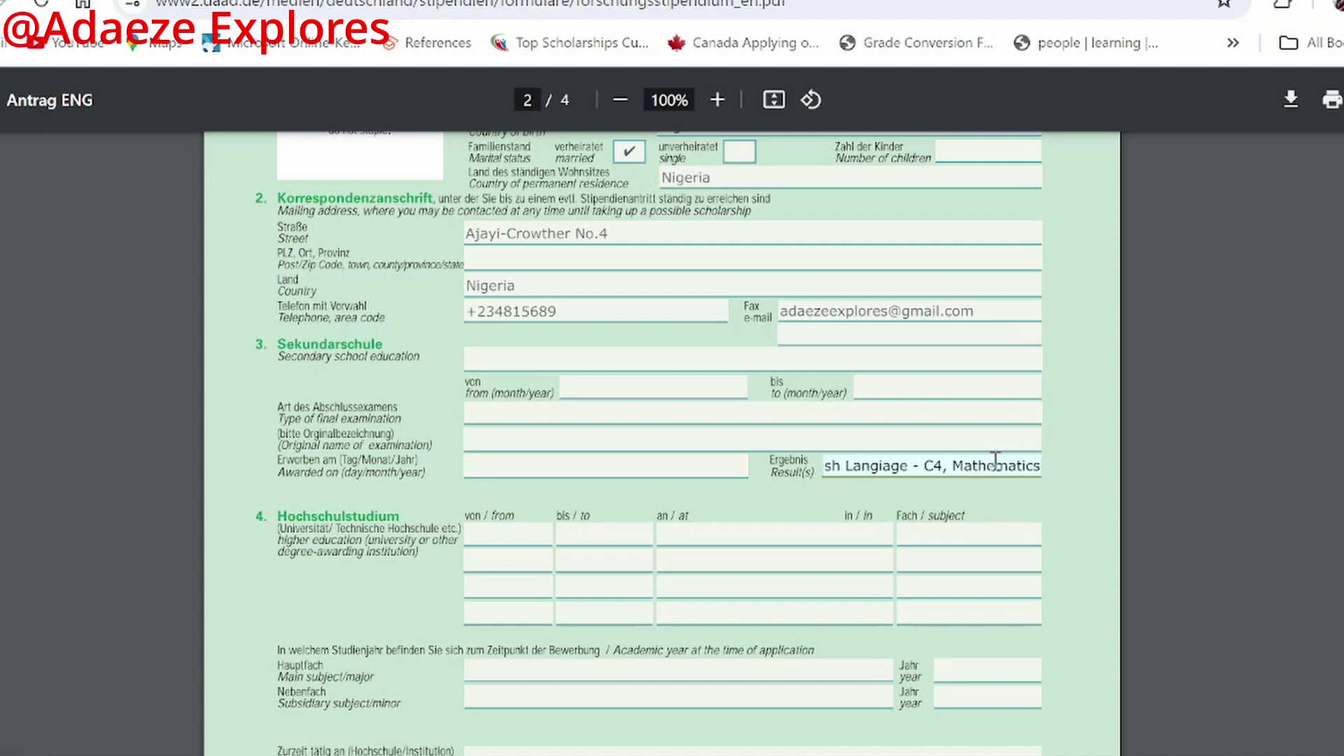
pyautogui.write('-')
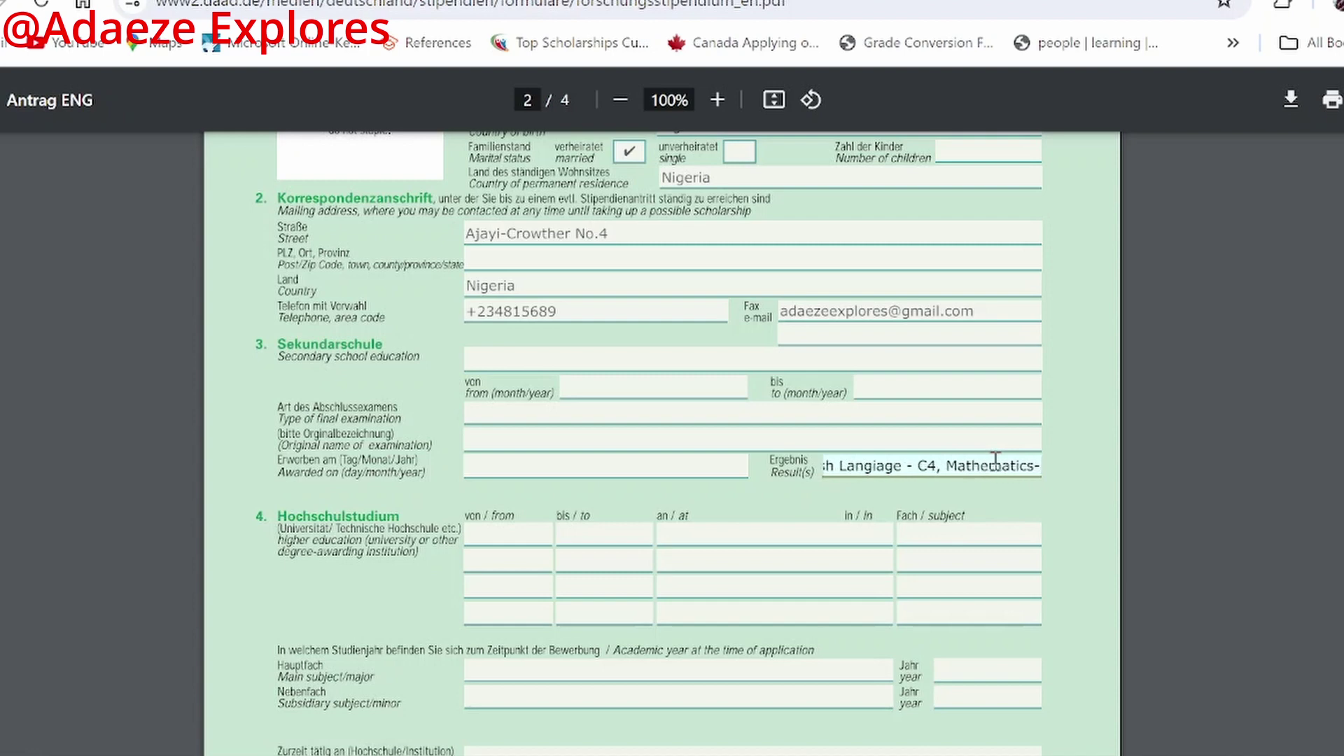
pyautogui.write('A1, ')
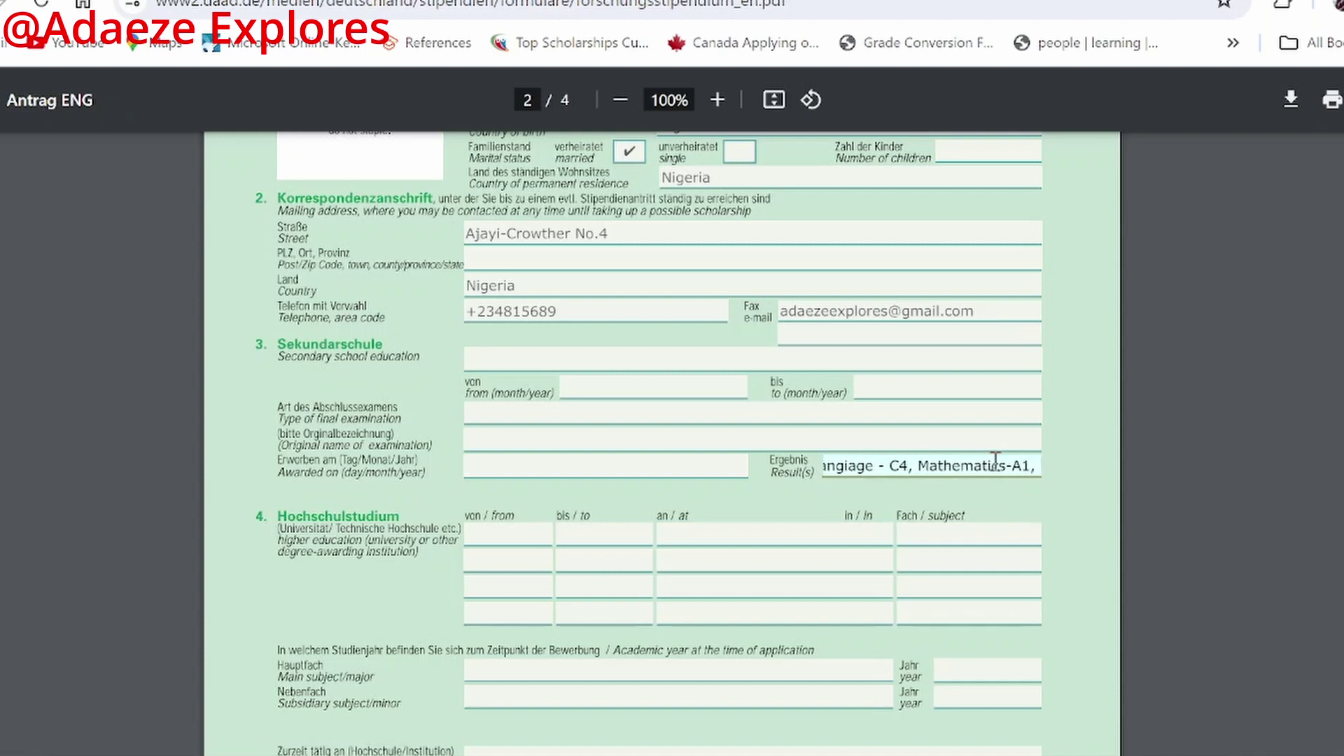
pyautogui.write('G')
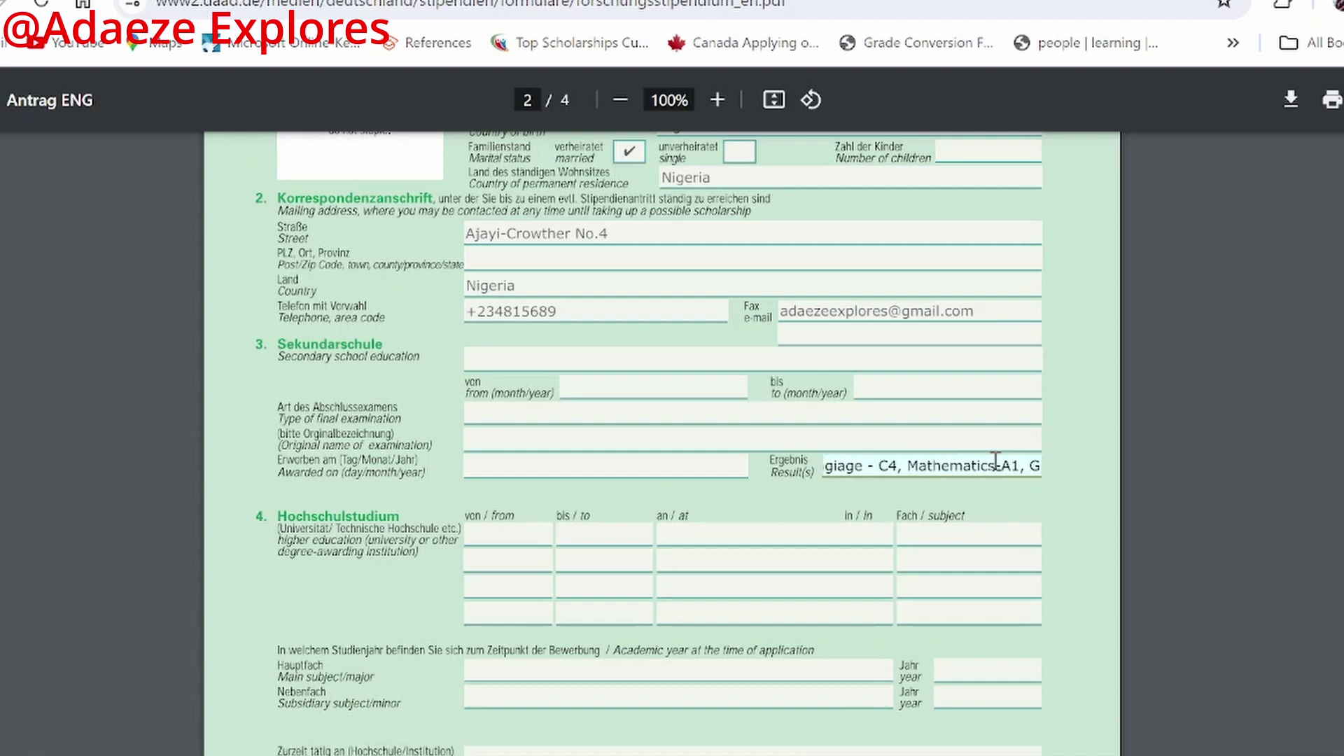
pyautogui.write('overnment')
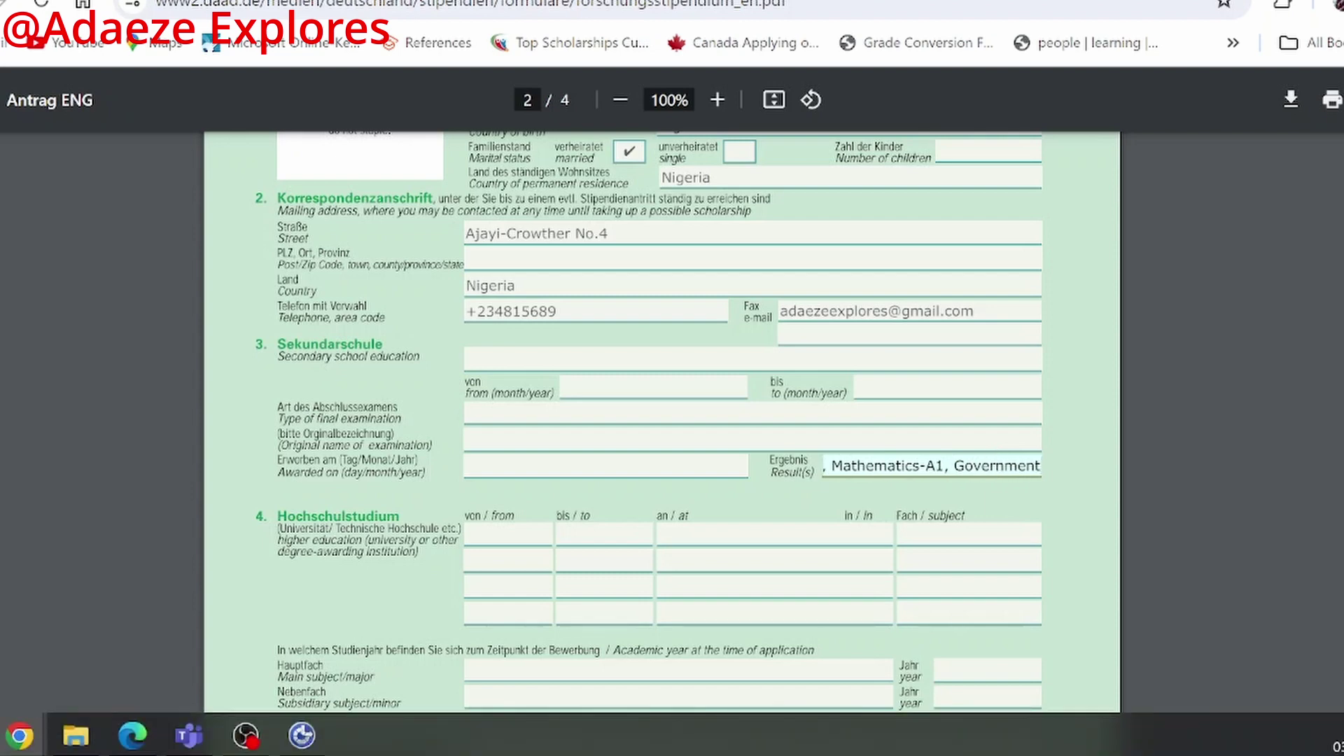
pyautogui.write('-')
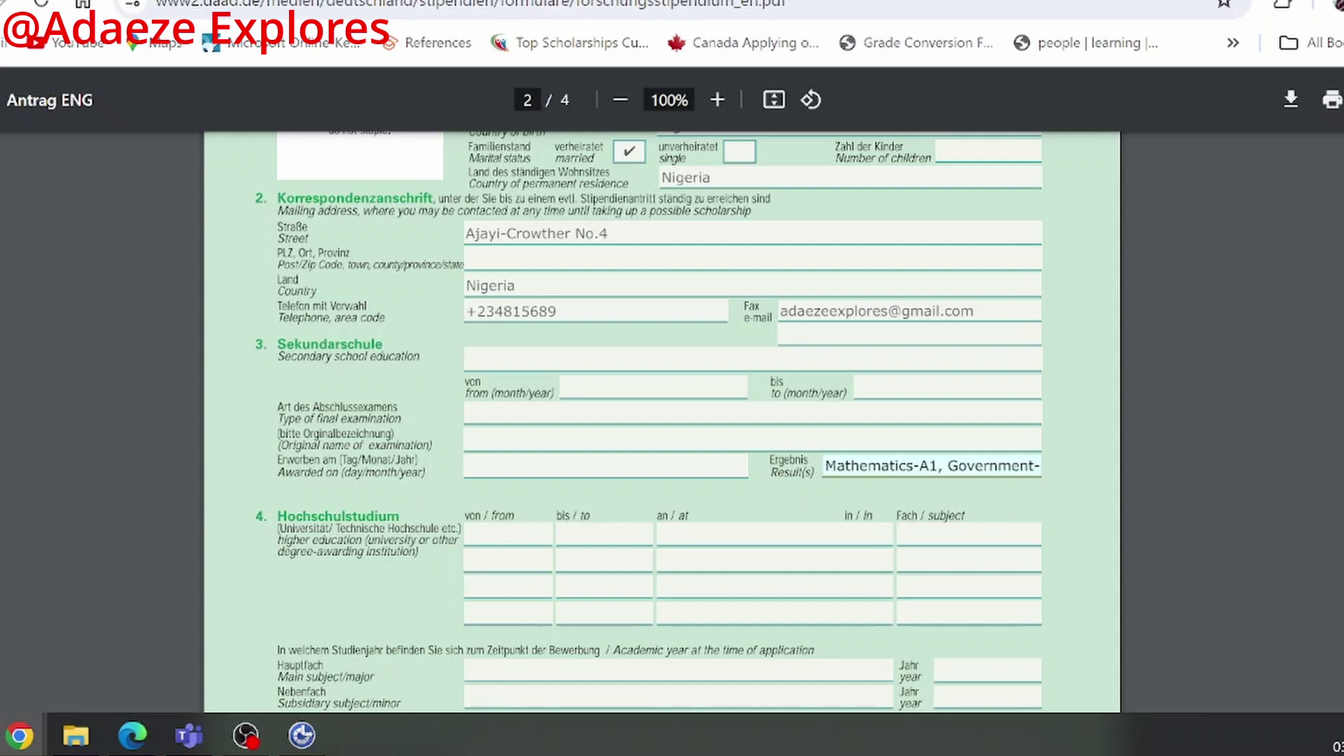
pyautogui.write('B3')
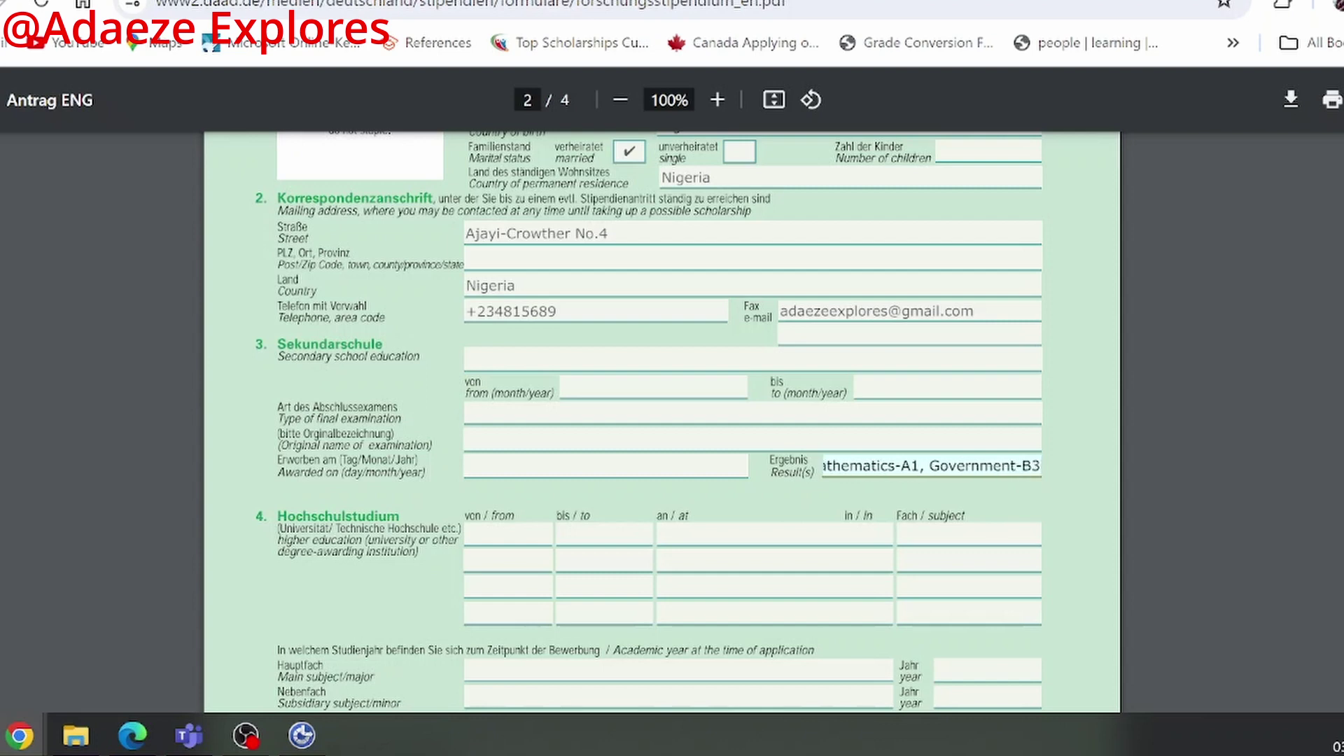
pyautogui.write(',')
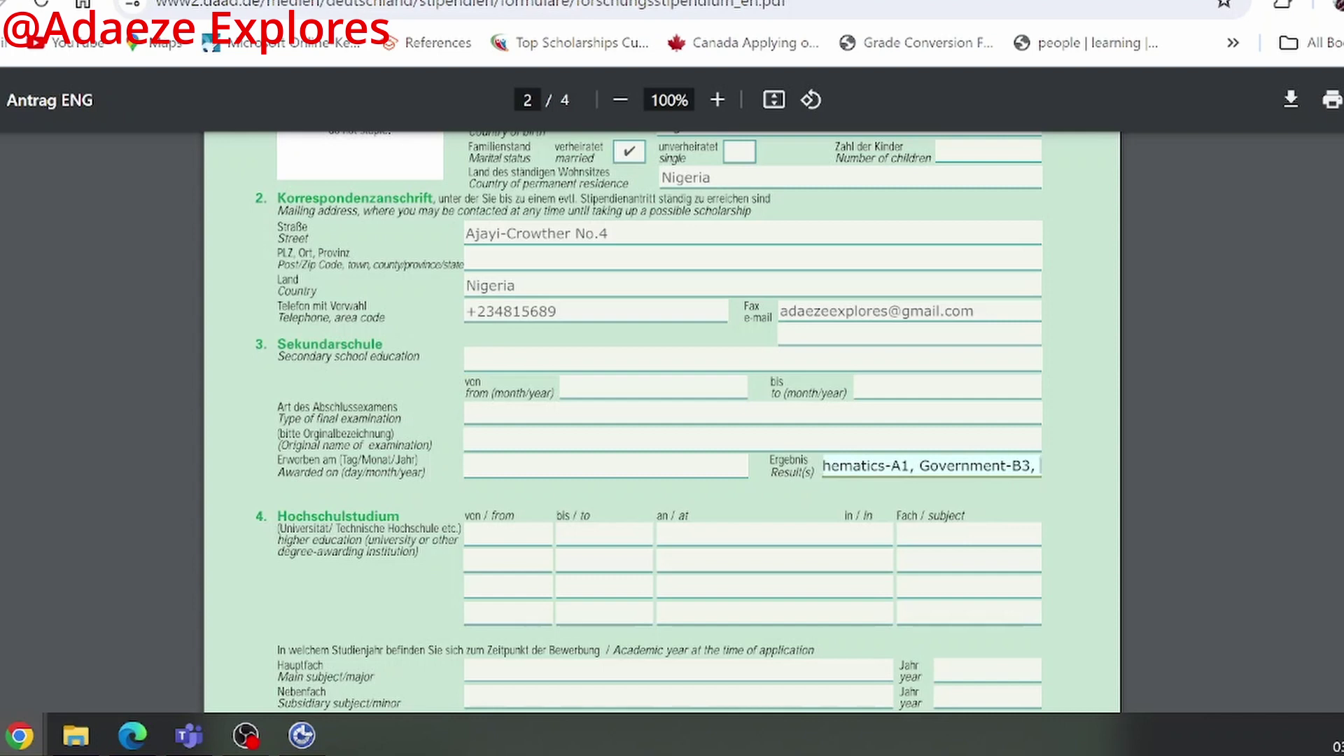
# Step: Add Commerce-C4 and Accounting-C5 to the results, fixing the space before C4
pyautogui.write('Commerce')
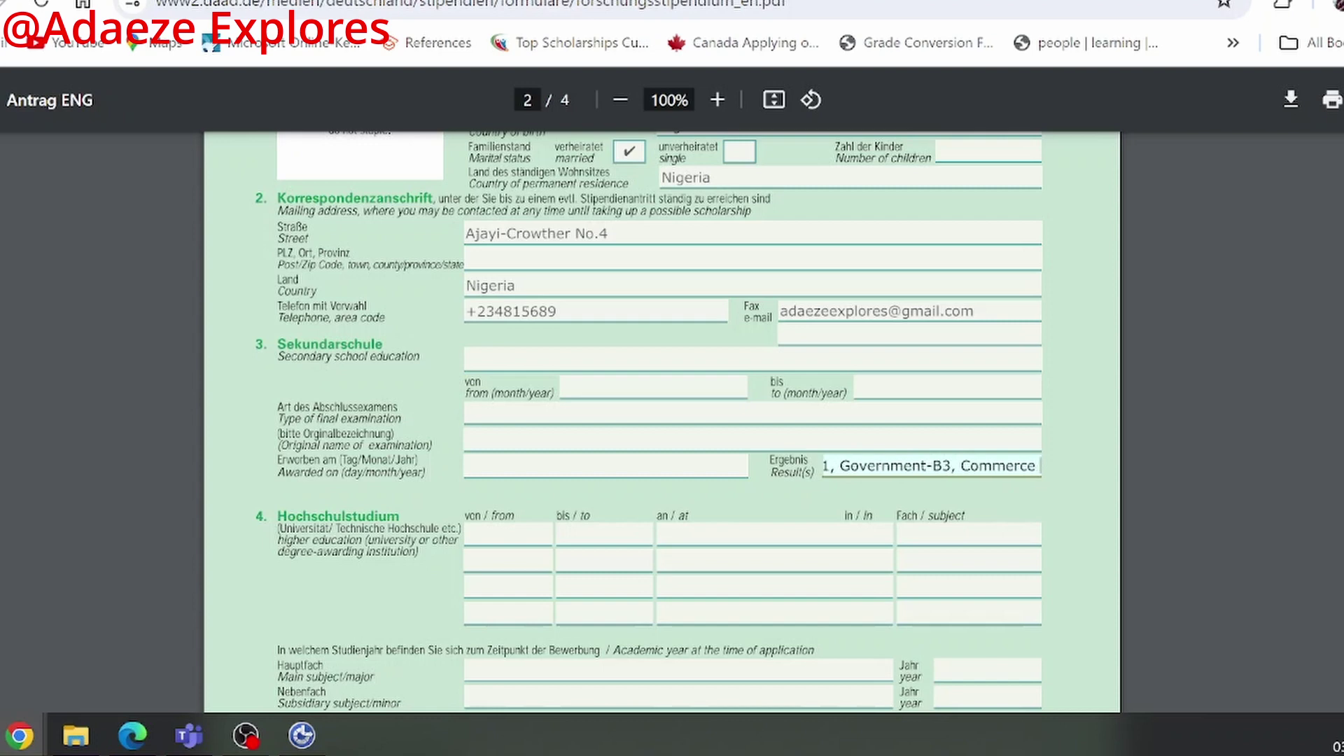
pyautogui.write(' C')
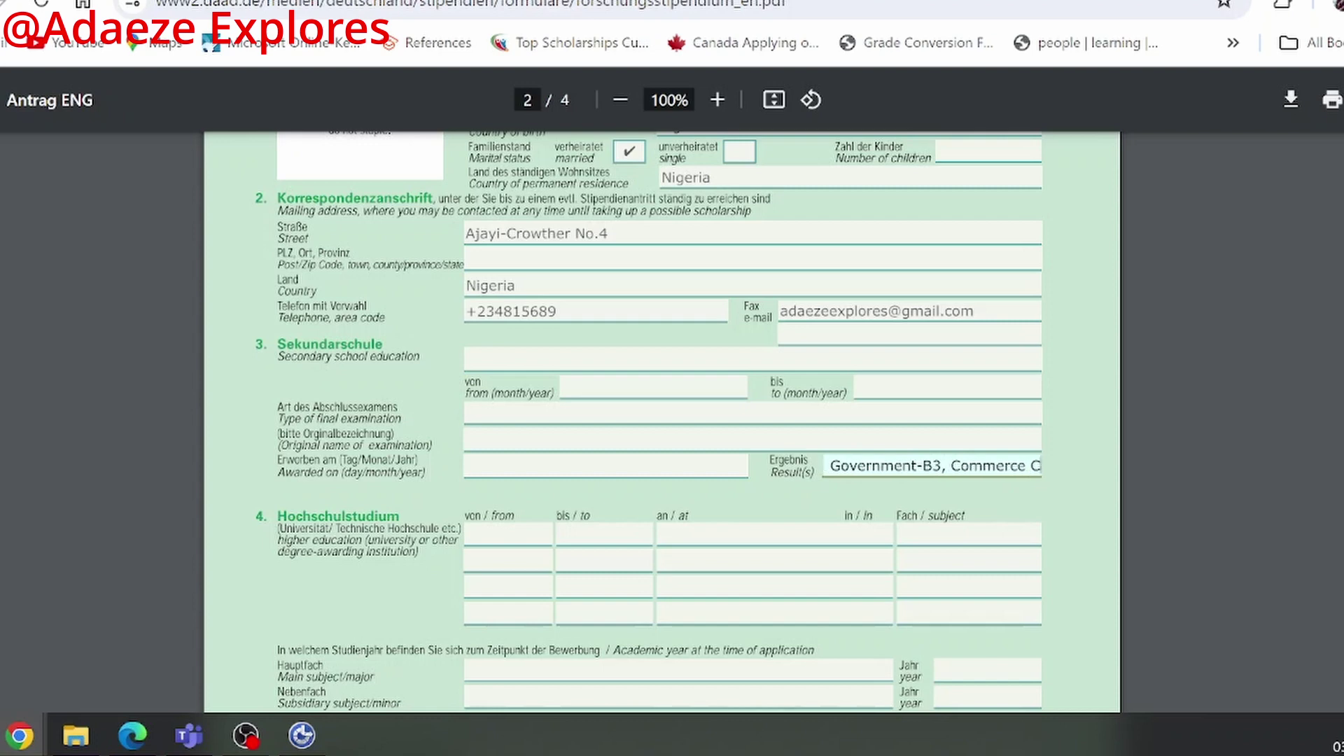
pyautogui.write('4,')
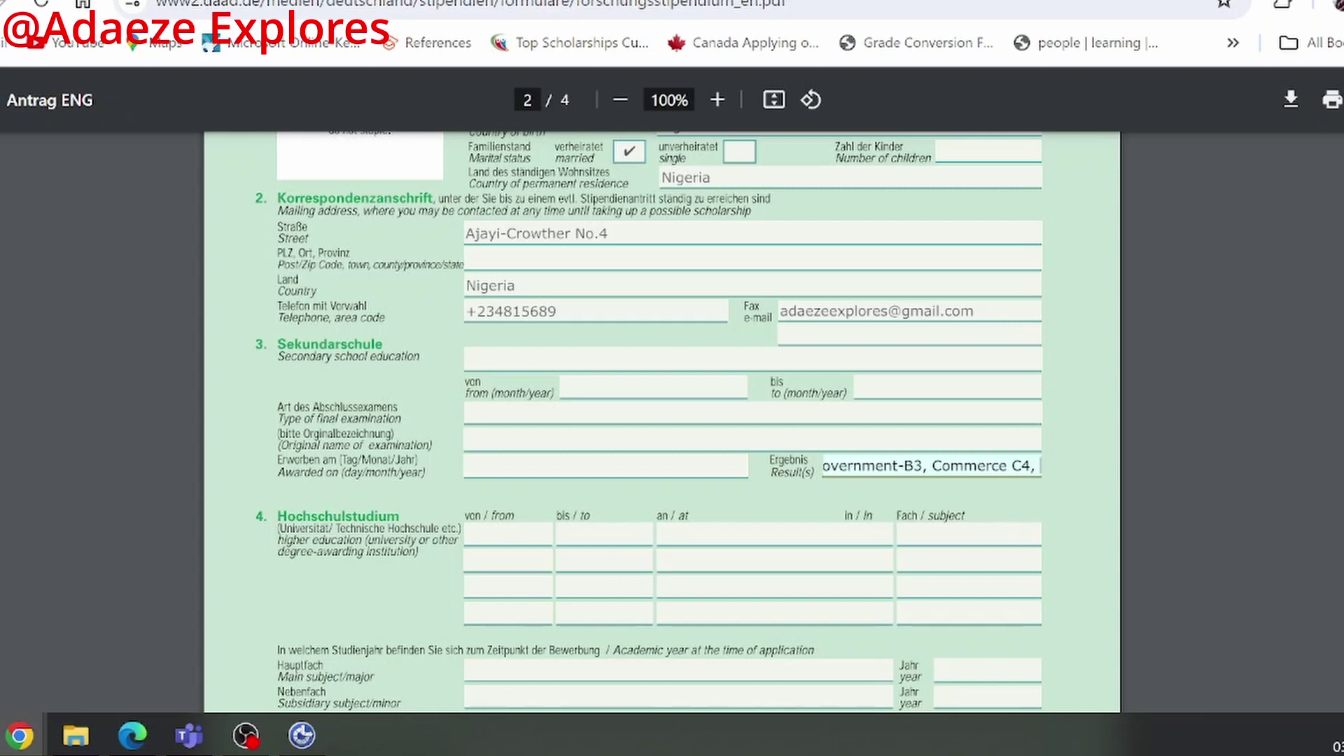
pyautogui.click(1012, 465)
pyautogui.press('BackSpace')
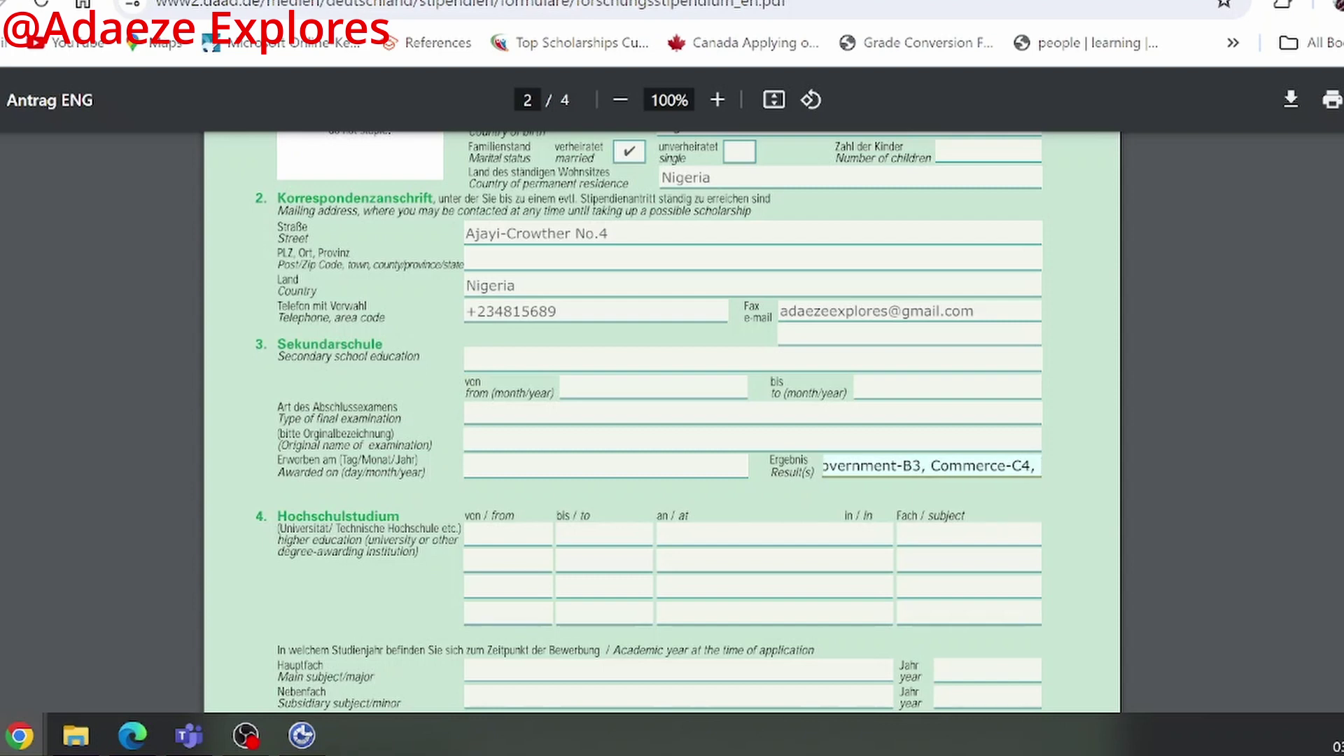
pyautogui.write('Accounting')
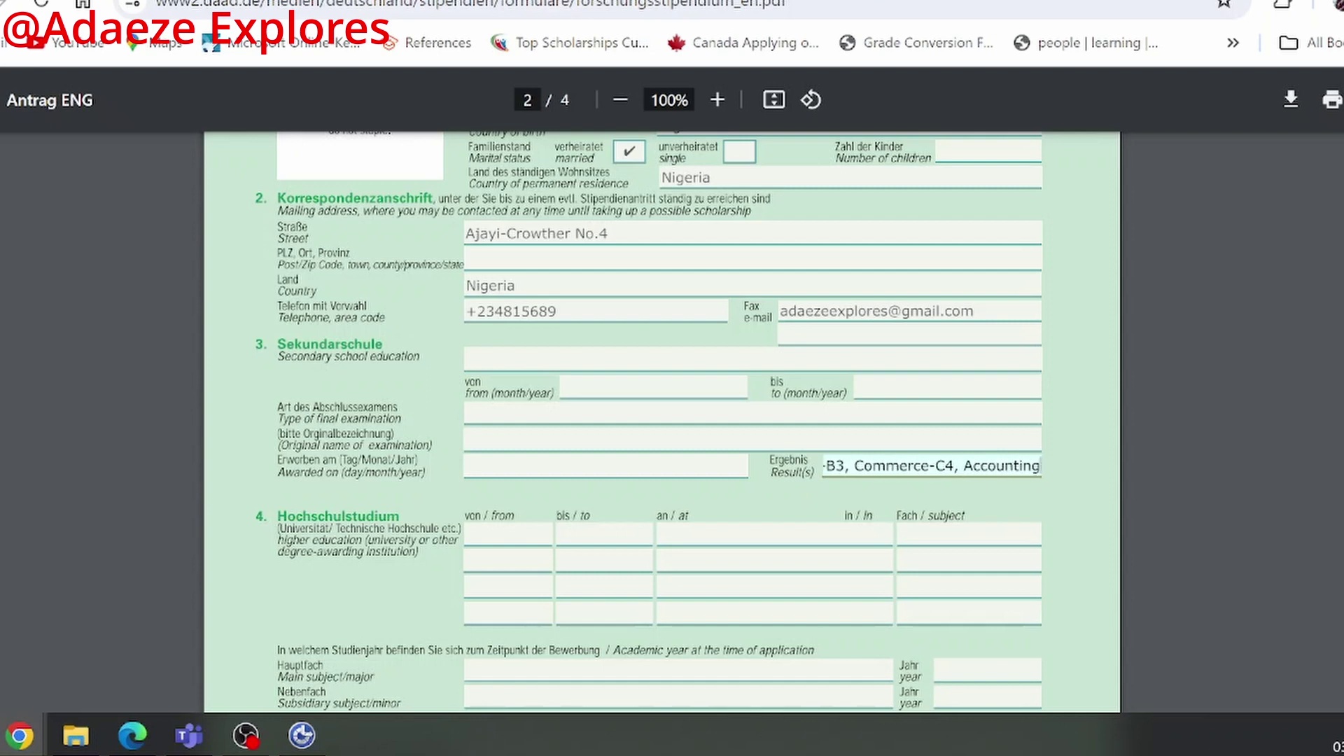
pyautogui.write('-')
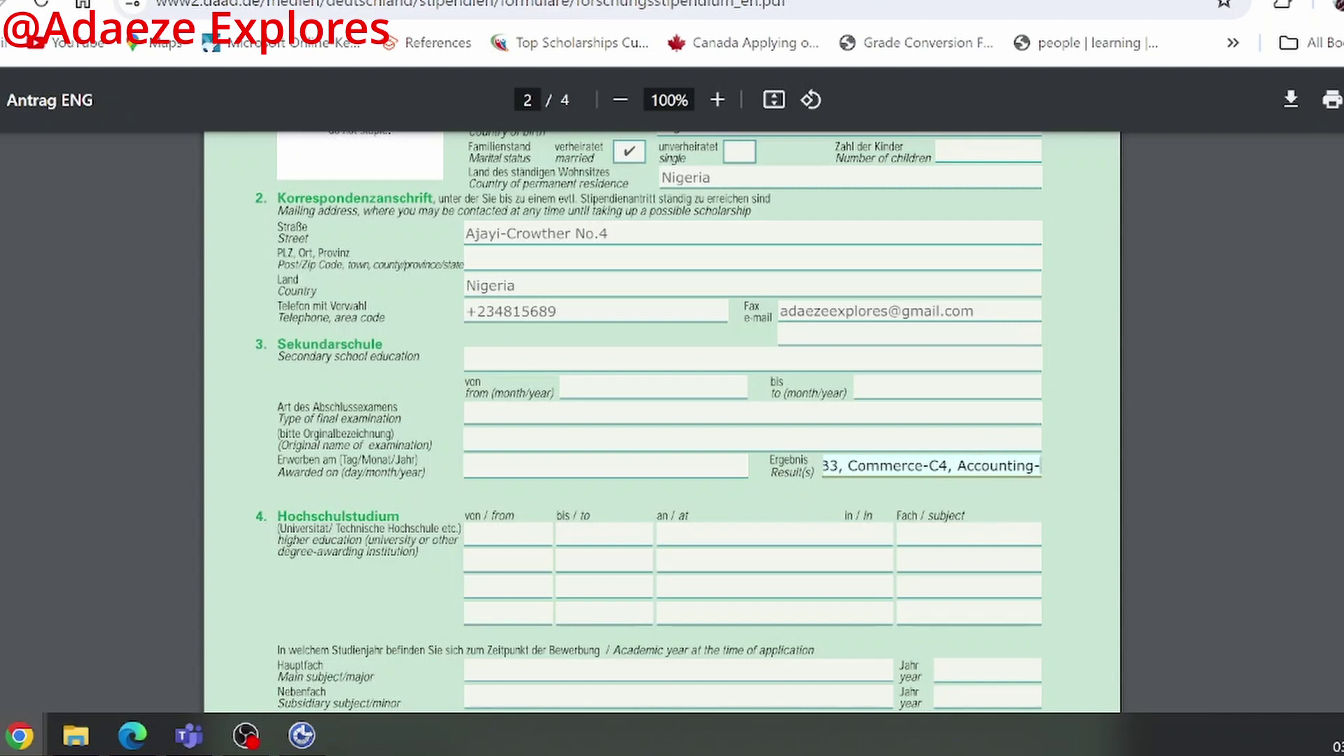
pyautogui.write('C5,')
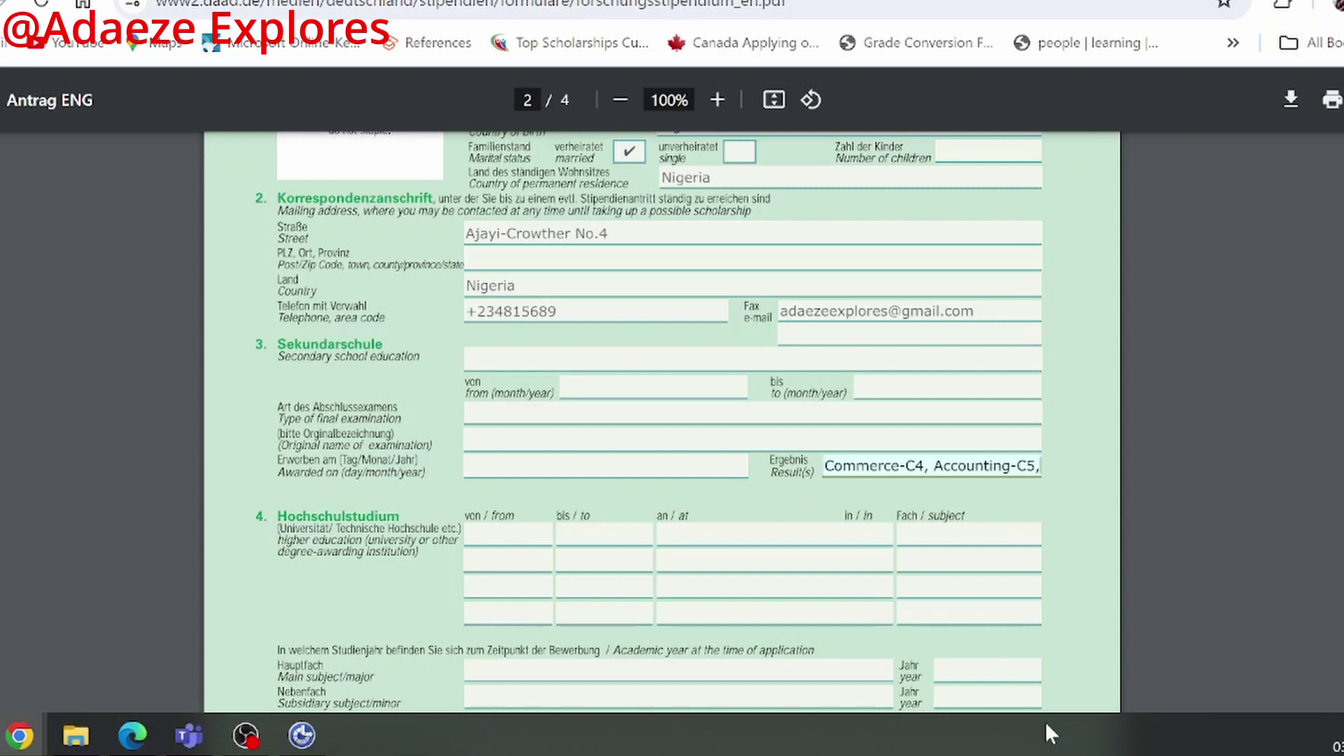
pyautogui.scroll(-2, 483, 555)
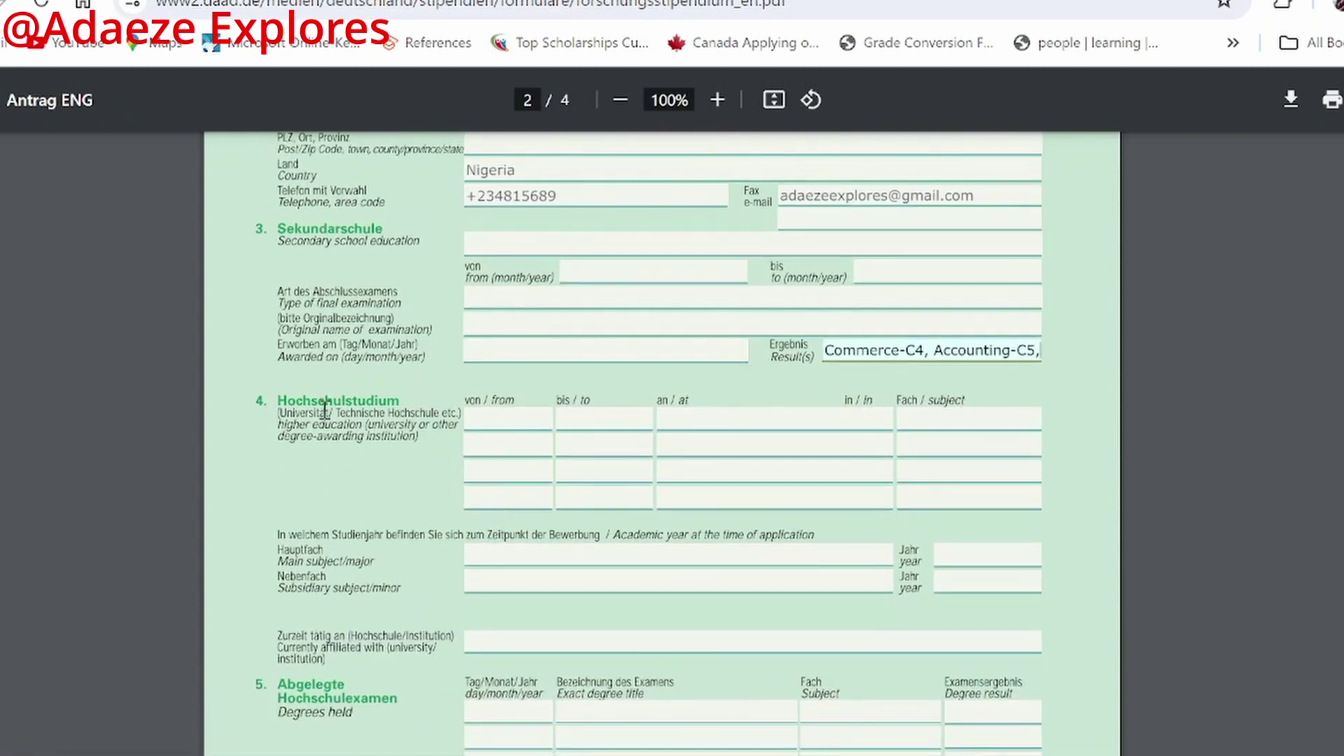
# Step: Fill higher-education row 1: 2020 to 2024, University of Nigeria Nsukks, Political Science
pyautogui.click(488, 424)
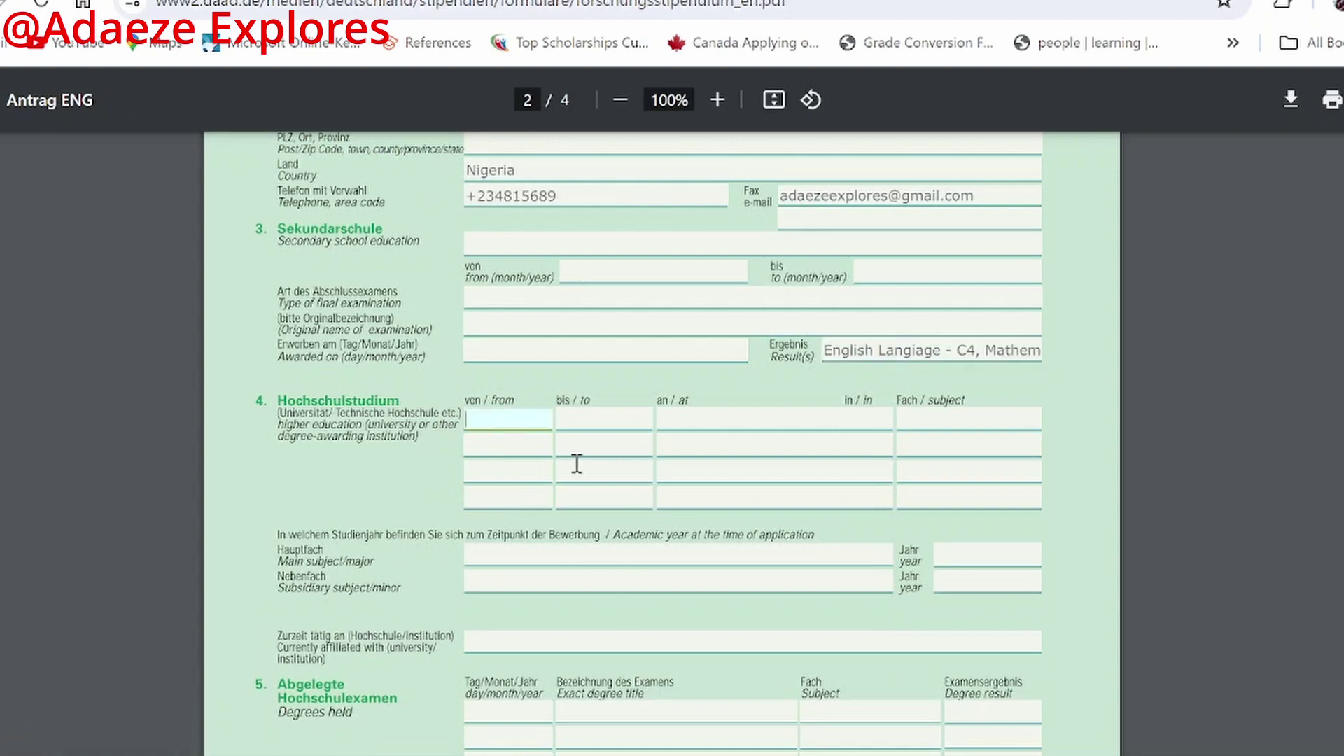
pyautogui.write('2020')
pyautogui.click(564, 424)
pyautogui.write('2024')
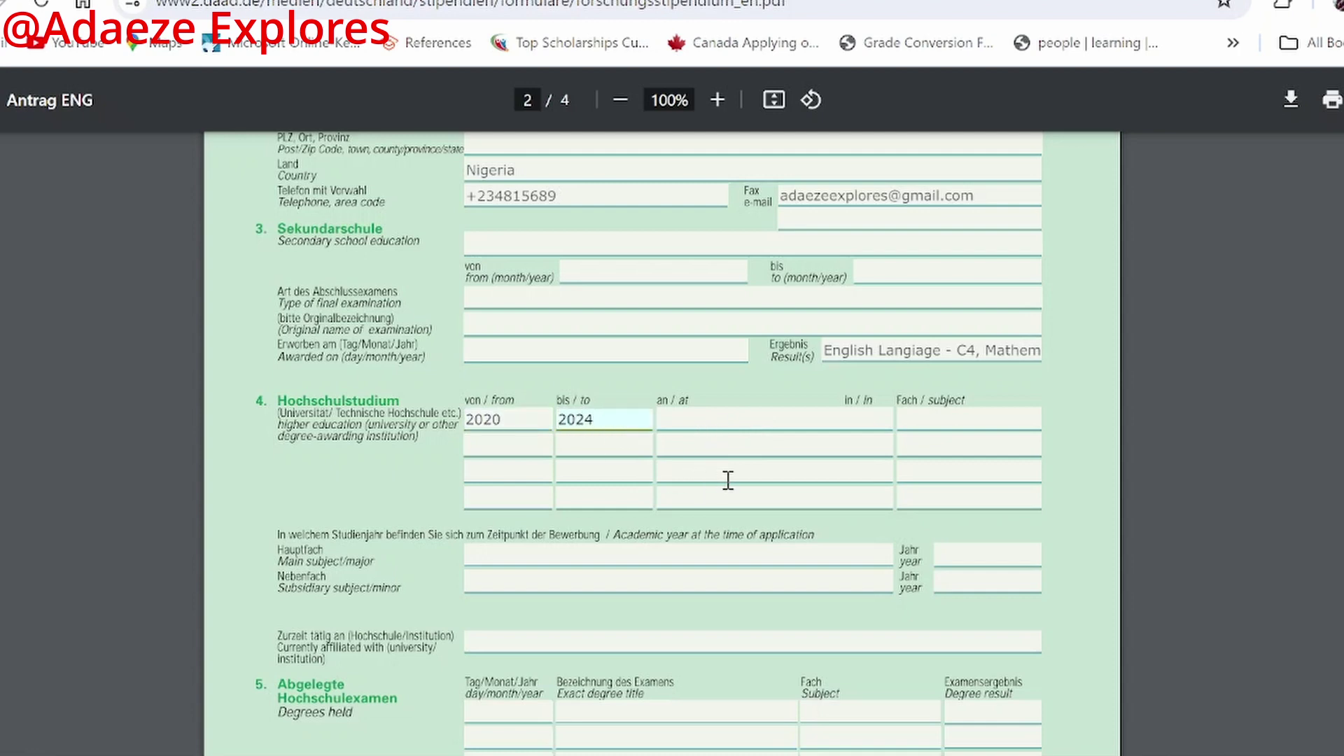
pyautogui.click(732, 432)
pyautogui.write('University of Nigeria Nsukks')
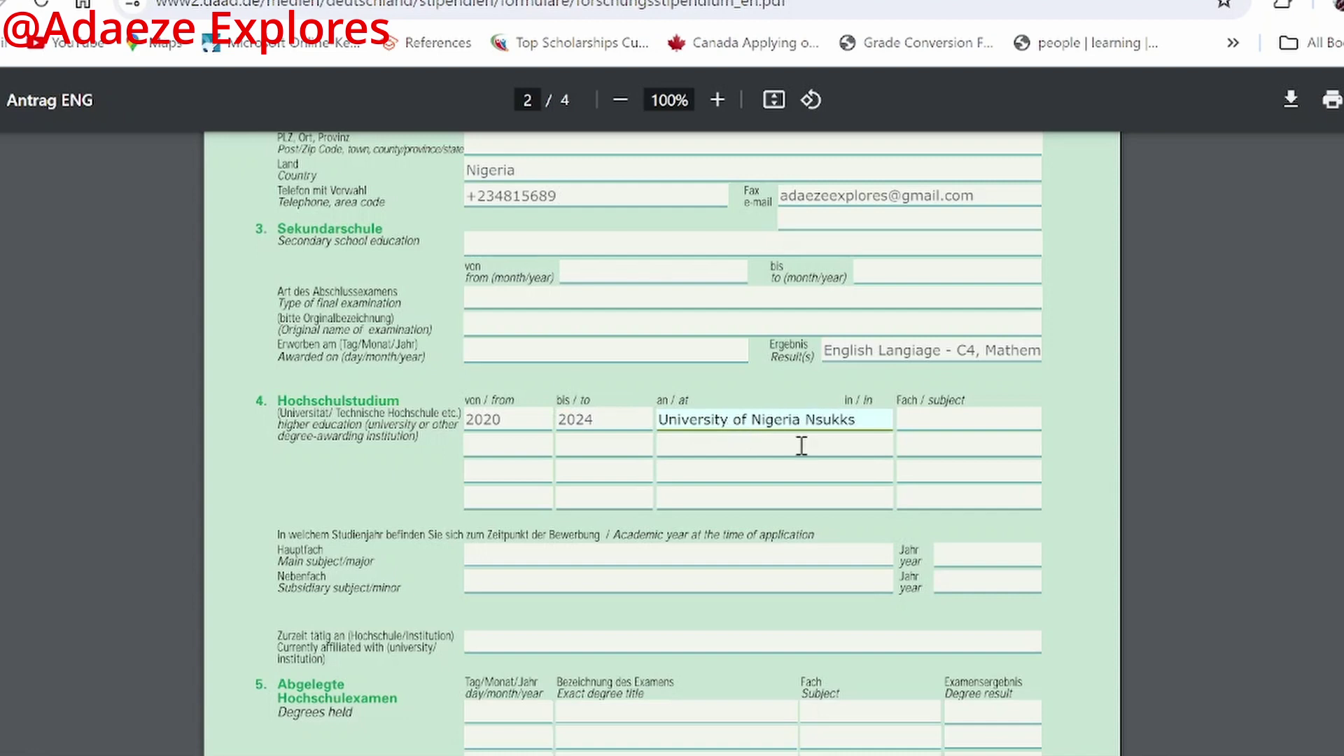
pyautogui.click(961, 423)
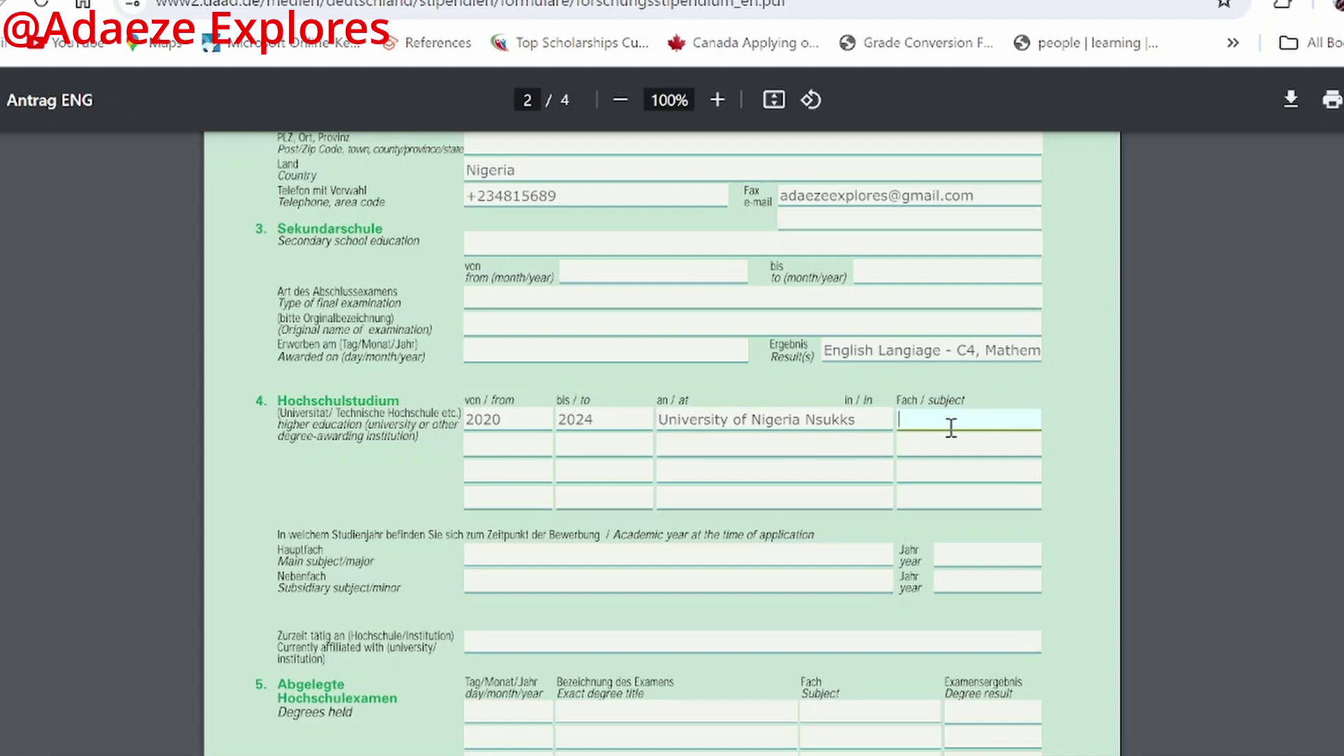
pyautogui.write('Political Science')
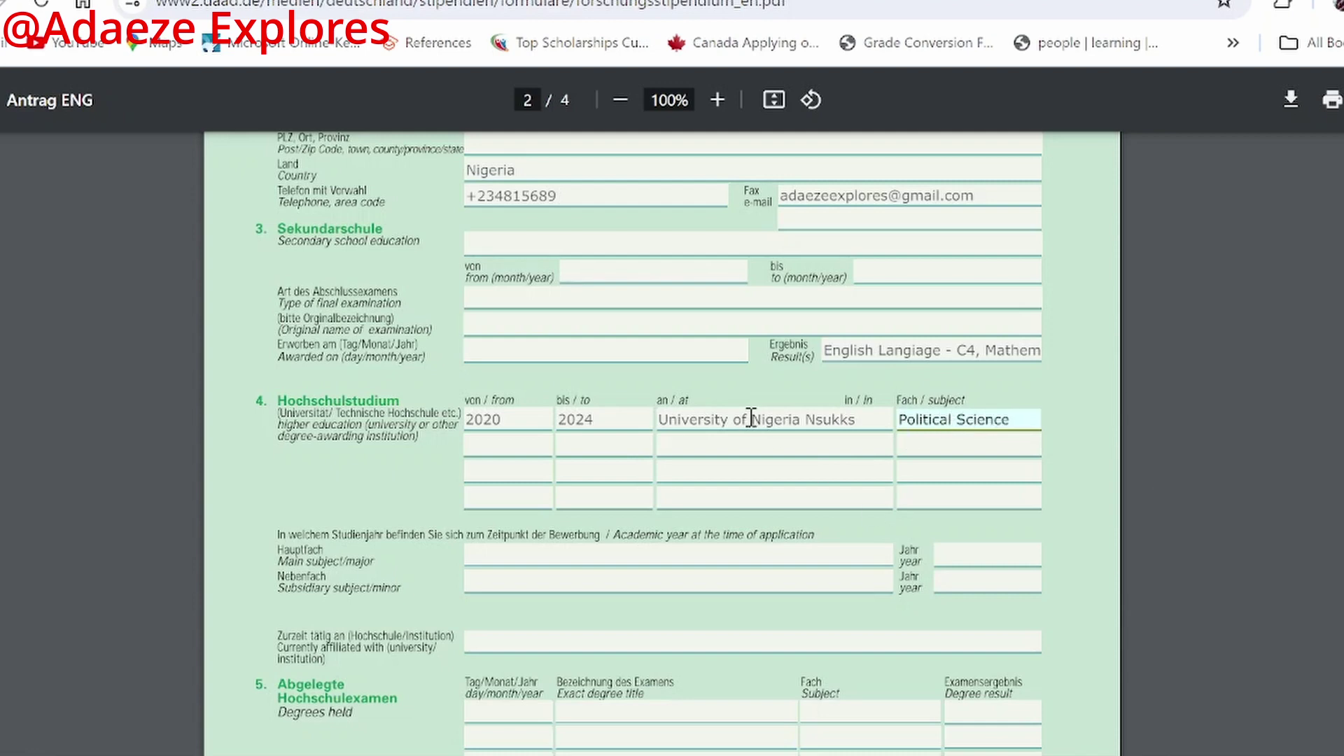
# Step: Go to the main subject at application time and tab to its year field
pyautogui.scroll(-1, 507, 410)
pyautogui.scroll(-1, 508, 410)
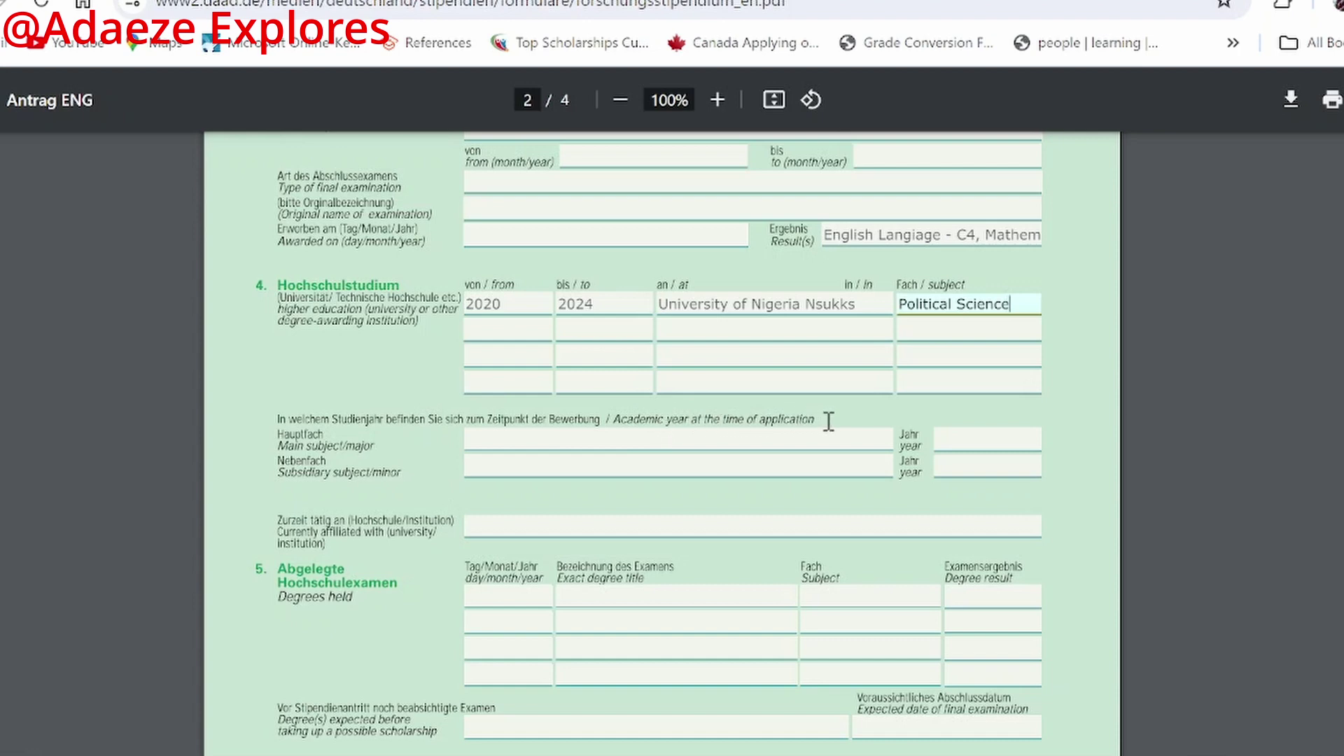
pyautogui.click(776, 439)
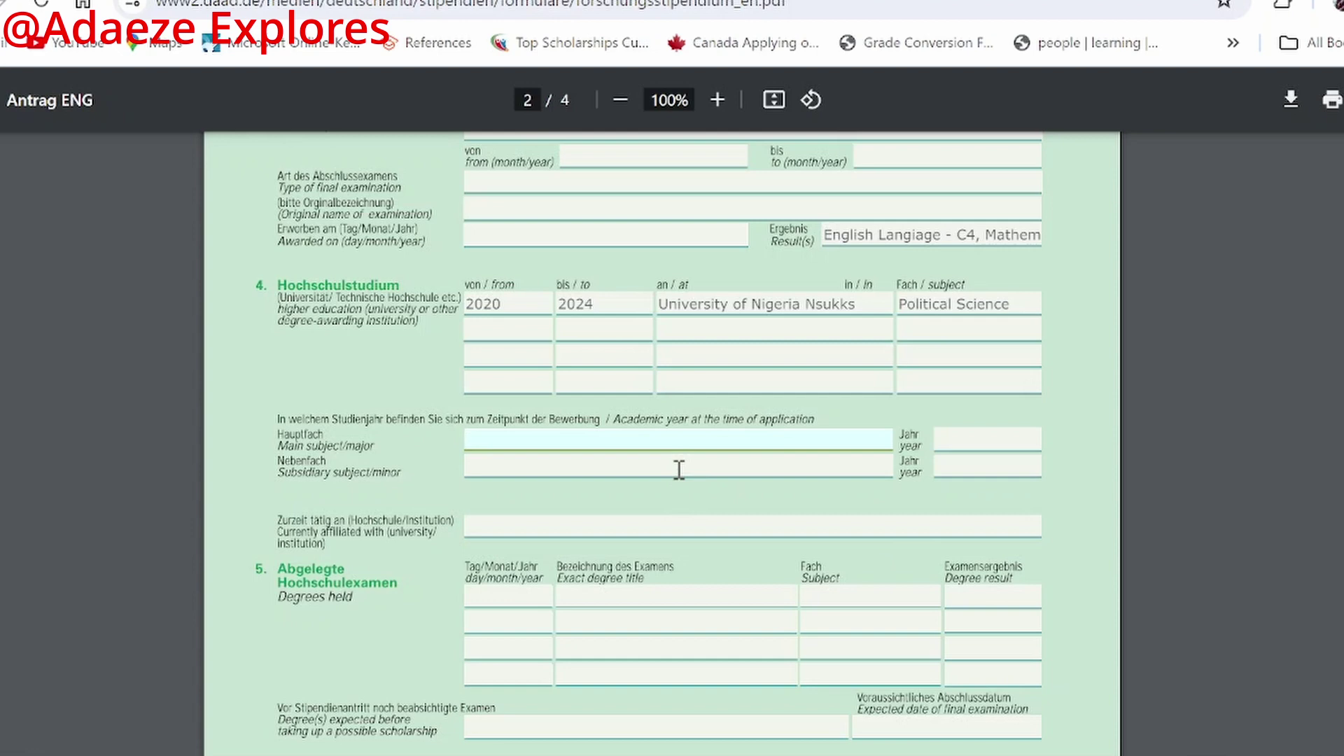
pyautogui.press('Tab')
pyautogui.scroll(-3, 648, 488)
pyautogui.scroll(2, 641, 323)
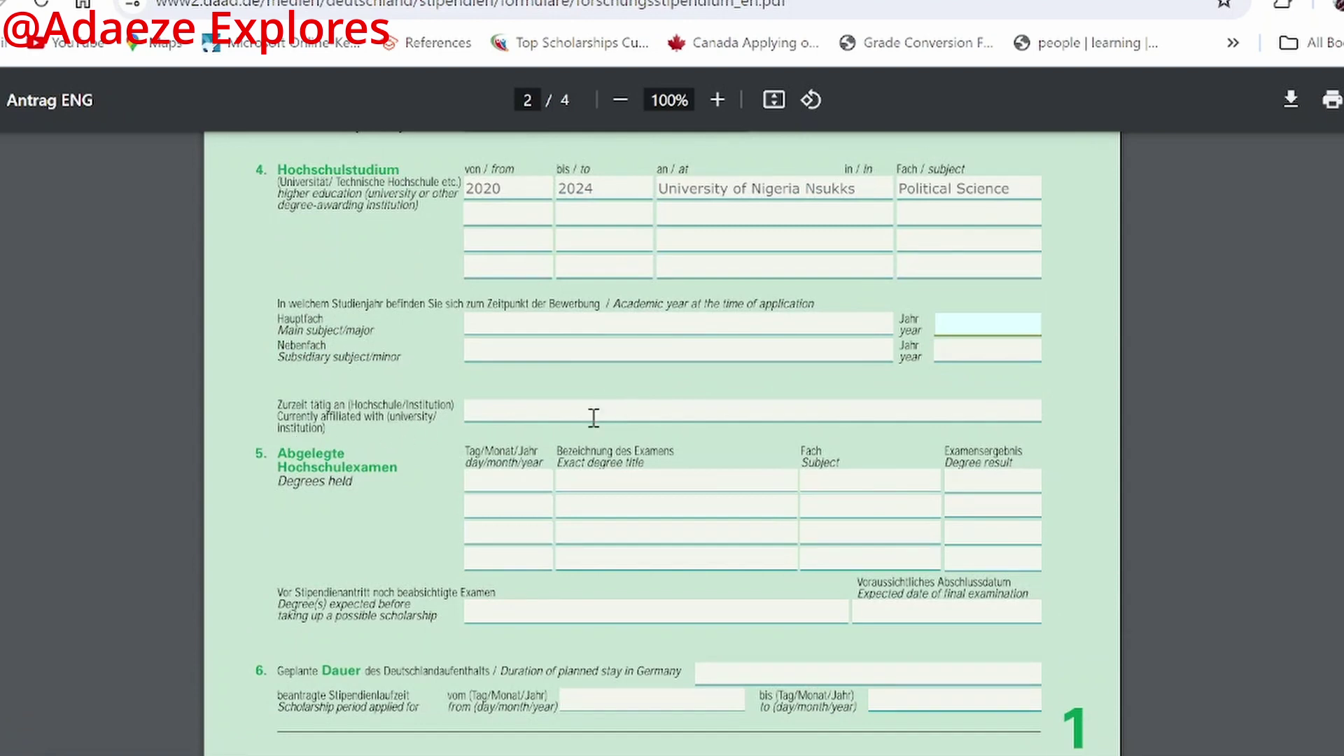
# Step: Enter degree date 24/03/2024 and degree title 'Bachelors of Art'
pyautogui.scroll(-2, 569, 406)
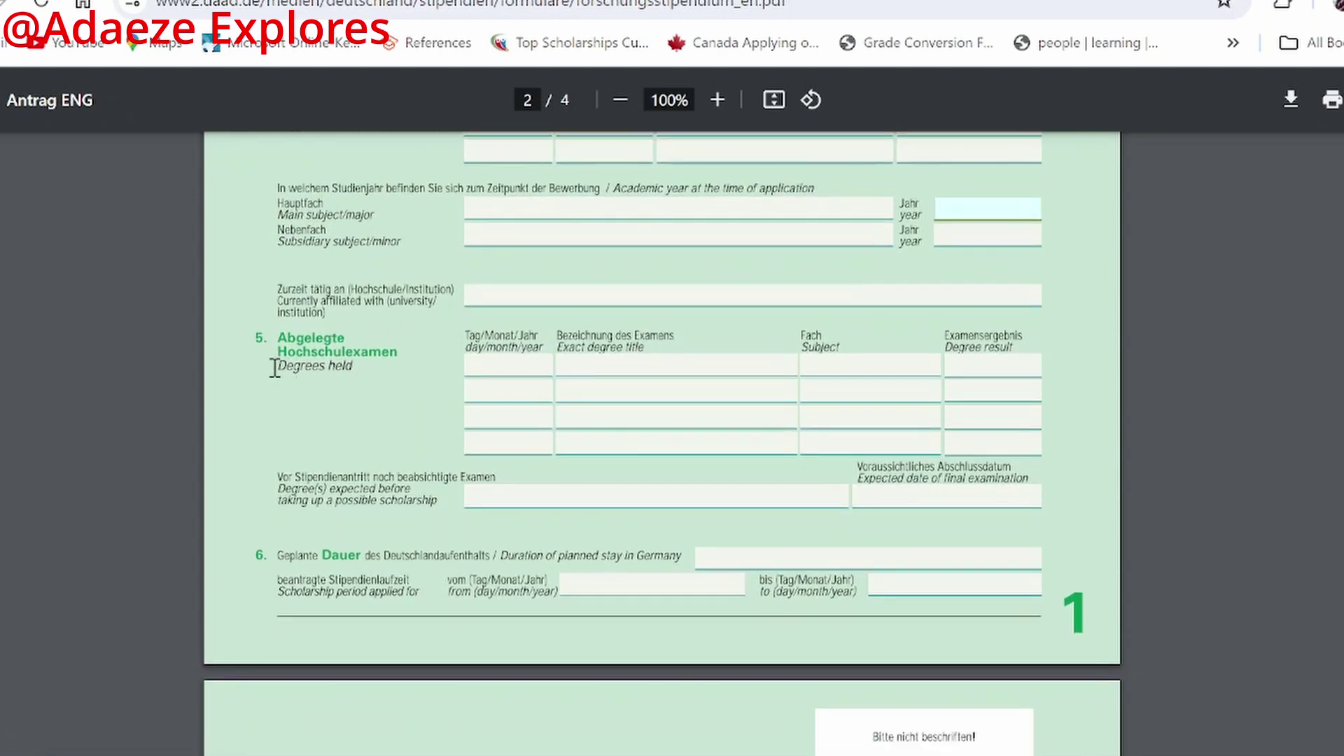
pyautogui.scroll(2, 542, 370)
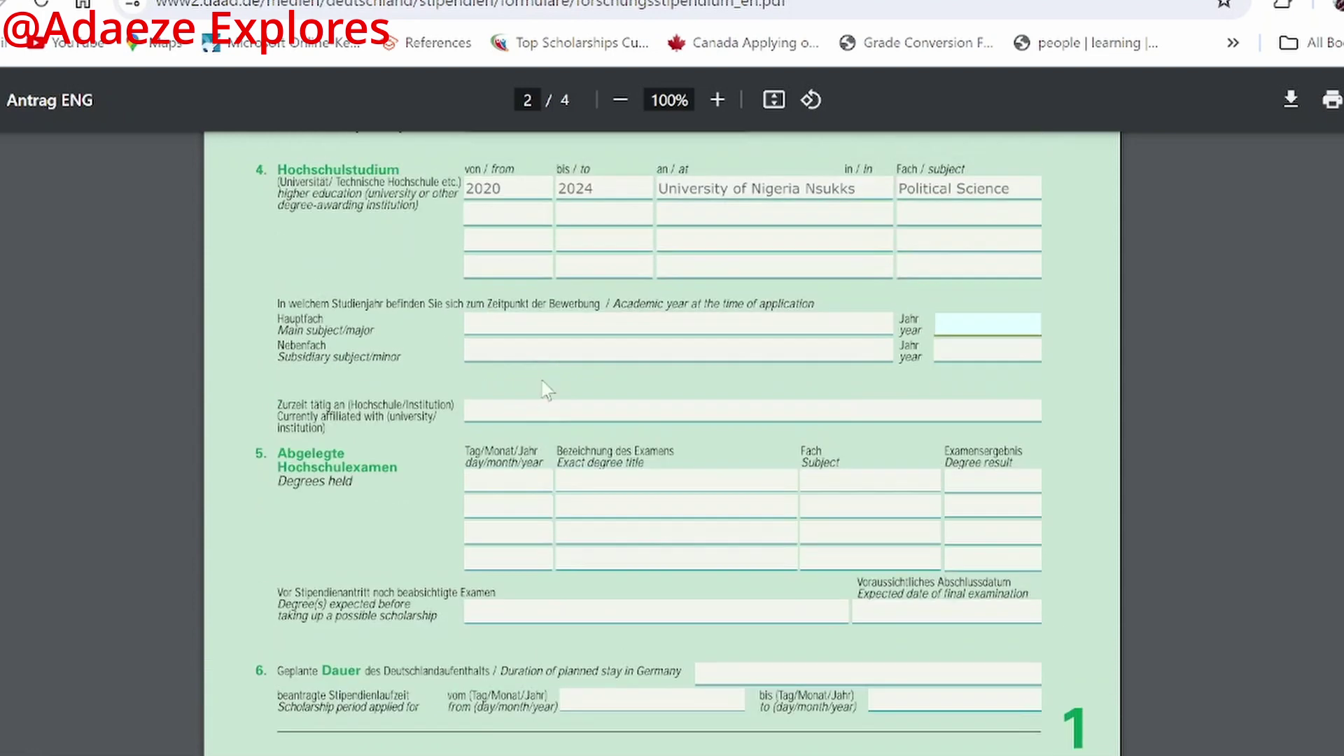
pyautogui.click(506, 482)
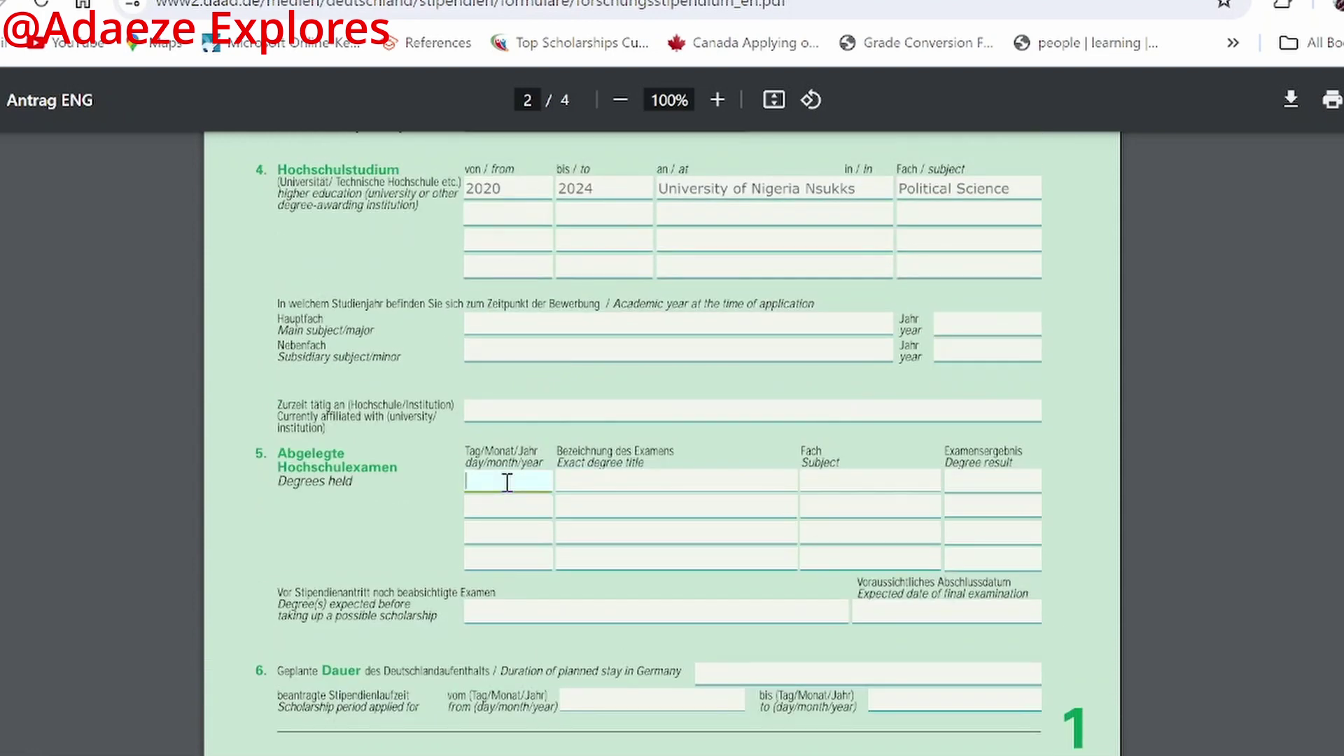
pyautogui.write('24/03/2024')
pyautogui.click(639, 485)
pyautogui.write('Bachelors of Art')
# Step: Give the degree subject Political Science and result First Class Honours
pyautogui.click(831, 478)
pyautogui.write('Po')
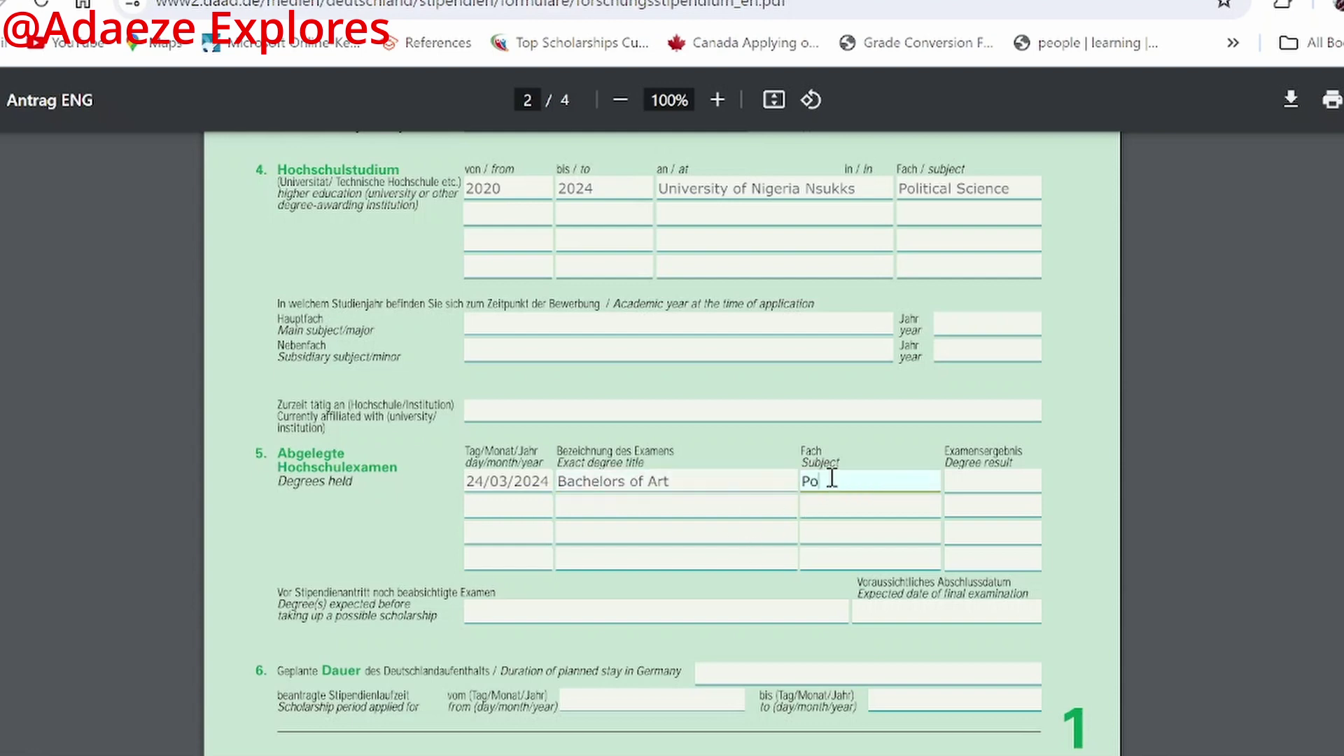
pyautogui.write('litical Science')
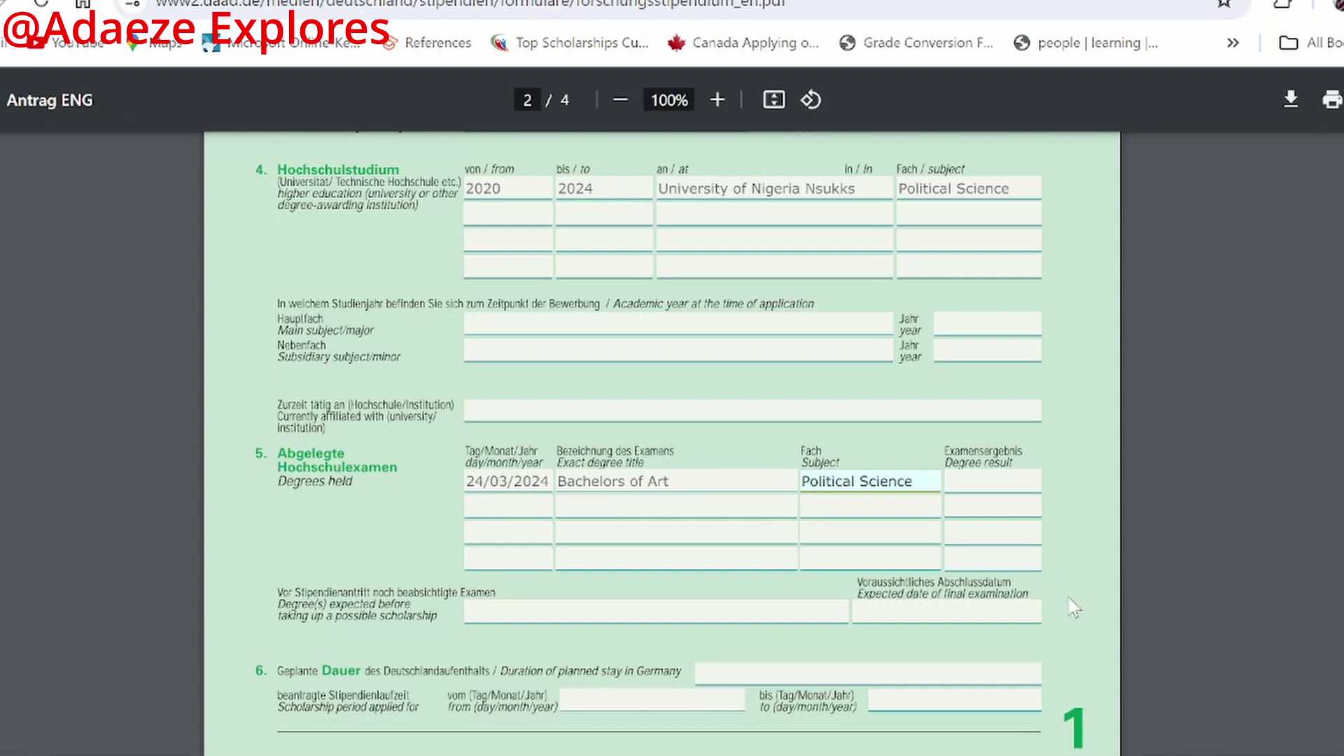
pyautogui.click(954, 484)
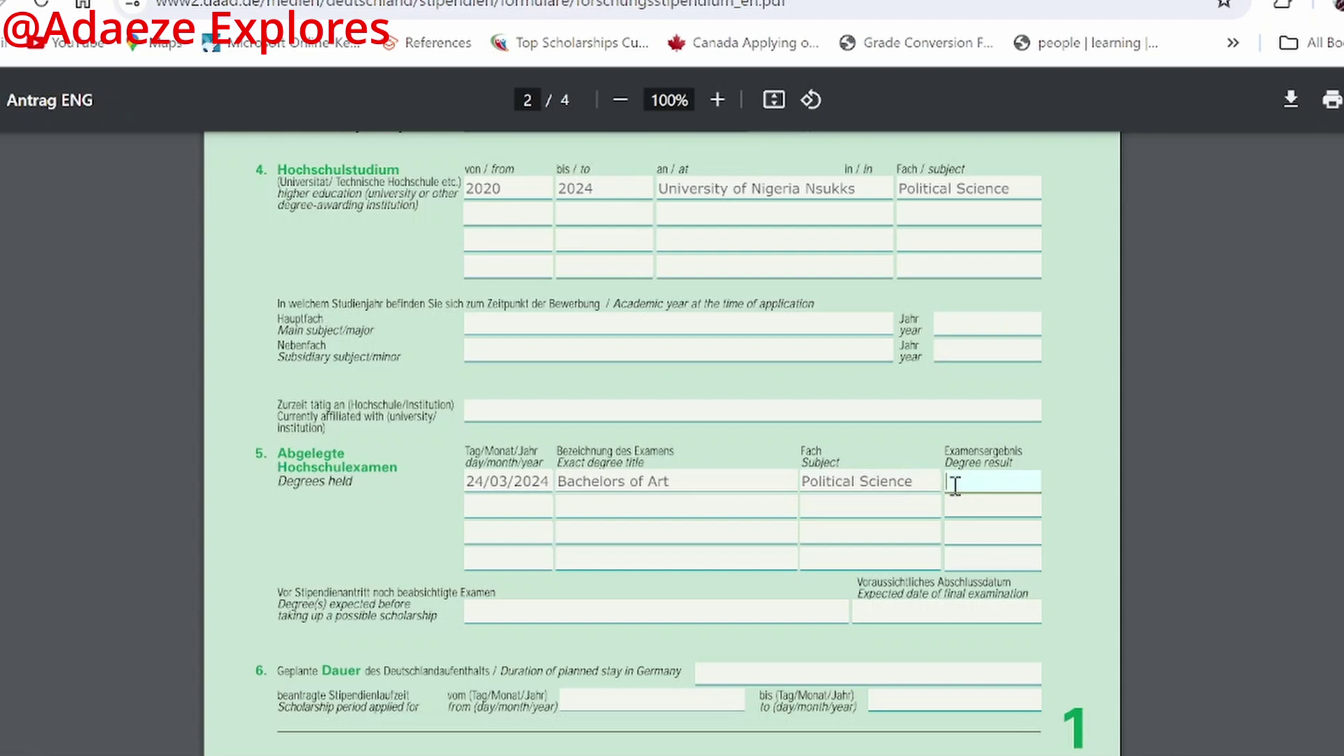
pyautogui.write('Fircl')
pyautogui.press('BackSpace')
pyautogui.write('st')
pyautogui.write(' Class Ho')
pyautogui.write('nours')
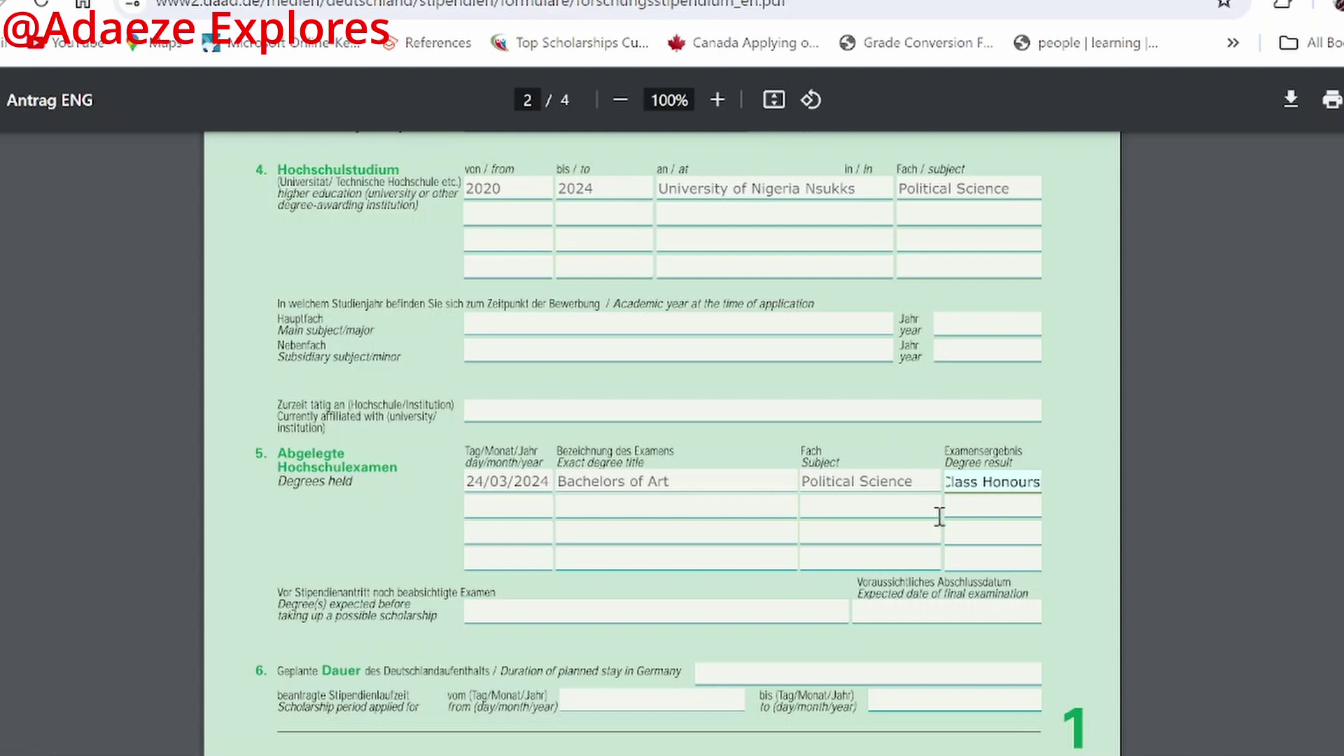
pyautogui.click(967, 510)
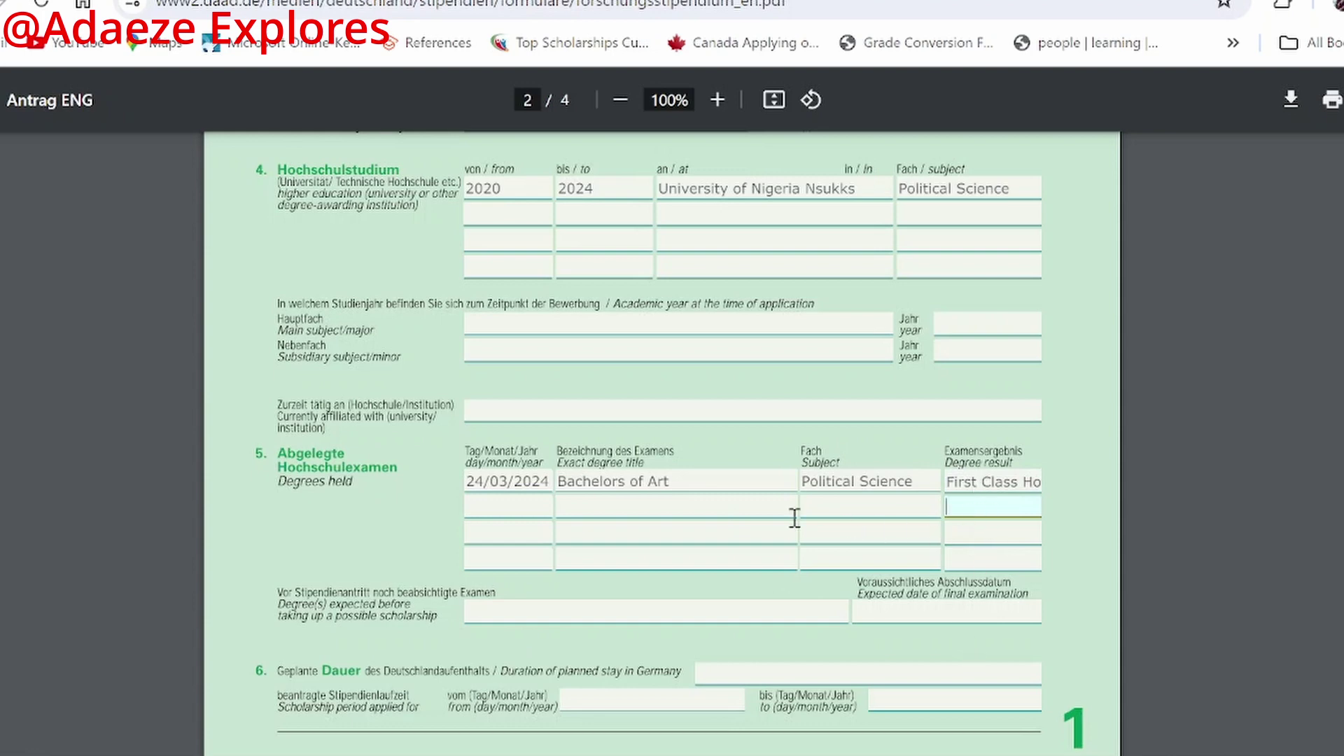
# Step: Type 'B' in the Degree(s) expected field, then move to the final-exam date
pyautogui.scroll(-2, 762, 531)
pyautogui.click(531, 620)
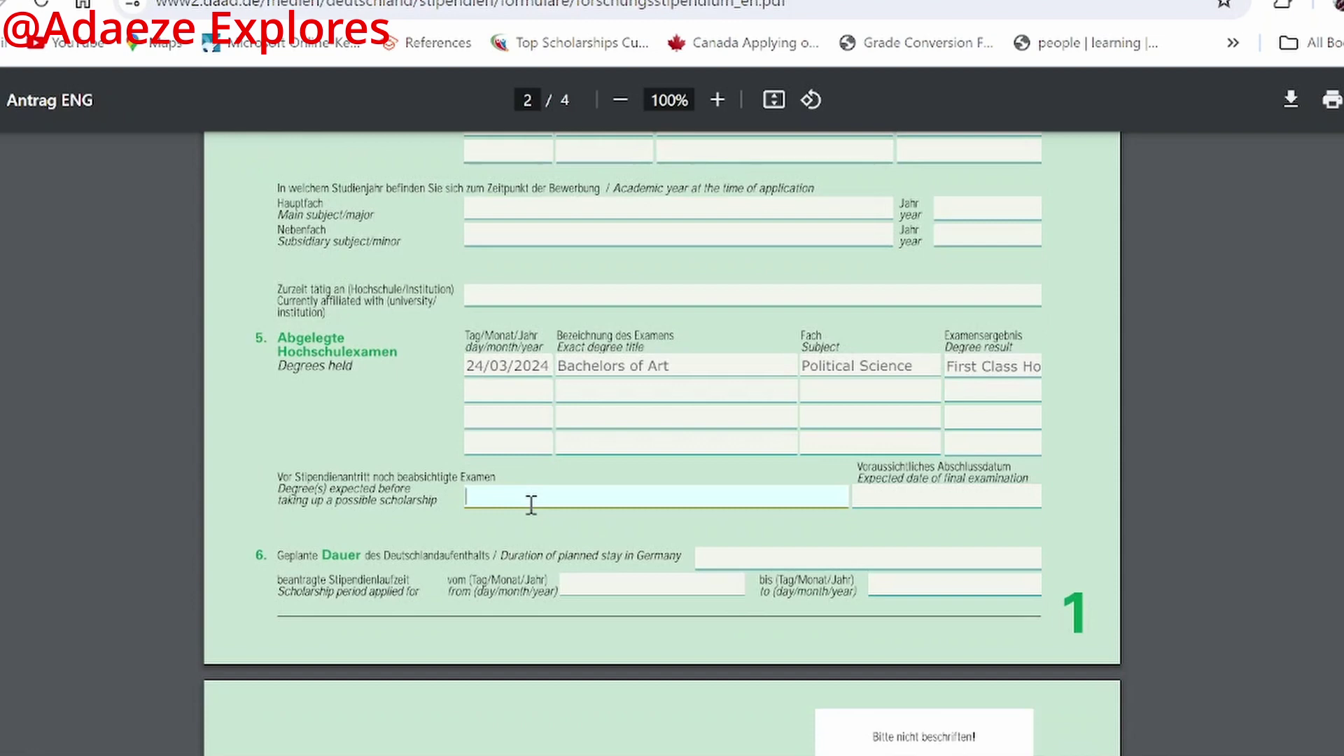
pyautogui.scroll(3, 550, 493)
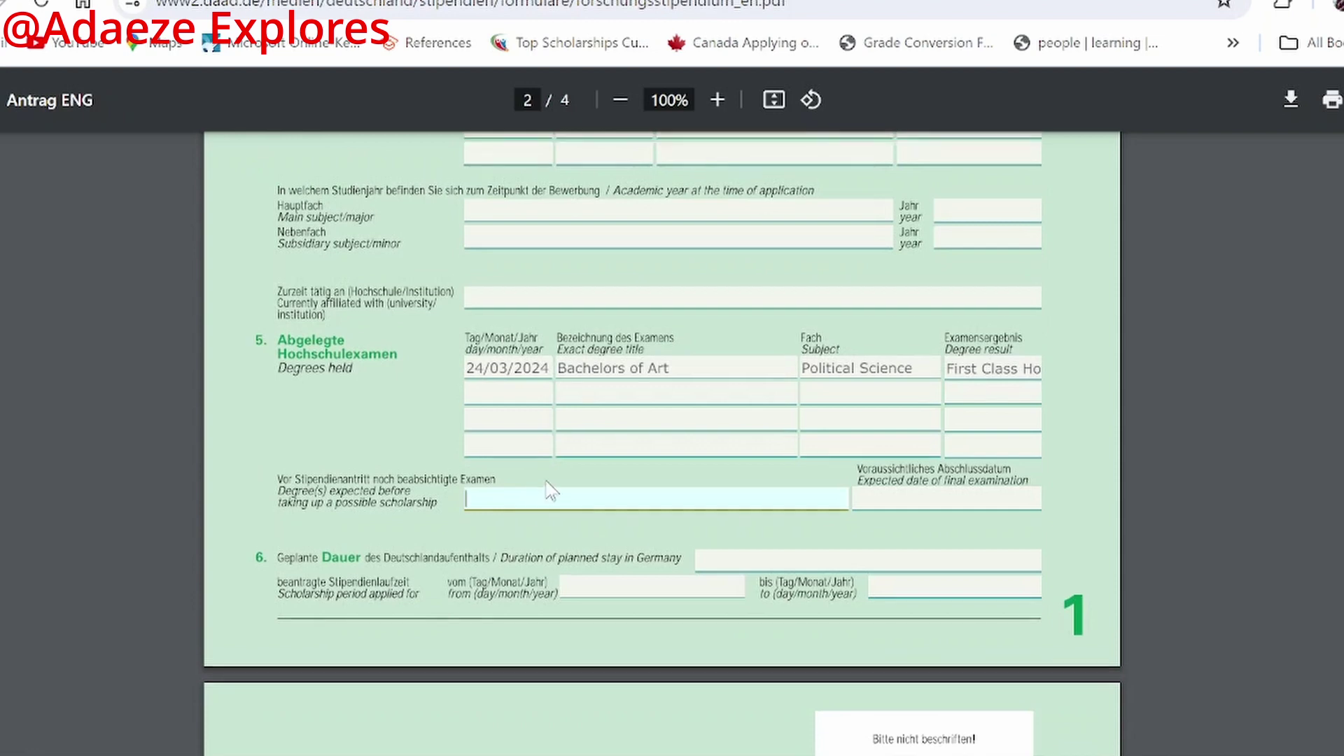
pyautogui.scroll(-2, 672, 335)
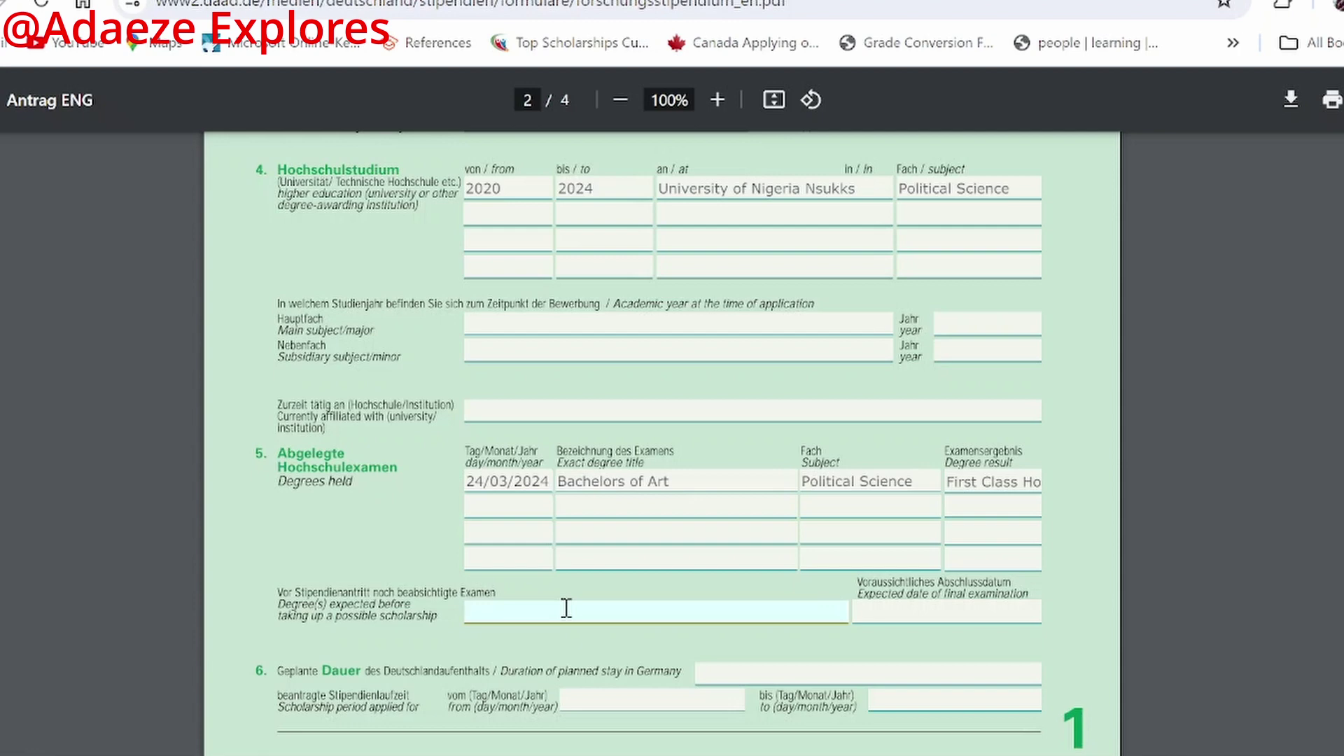
pyautogui.write('B')
pyautogui.click(994, 609)
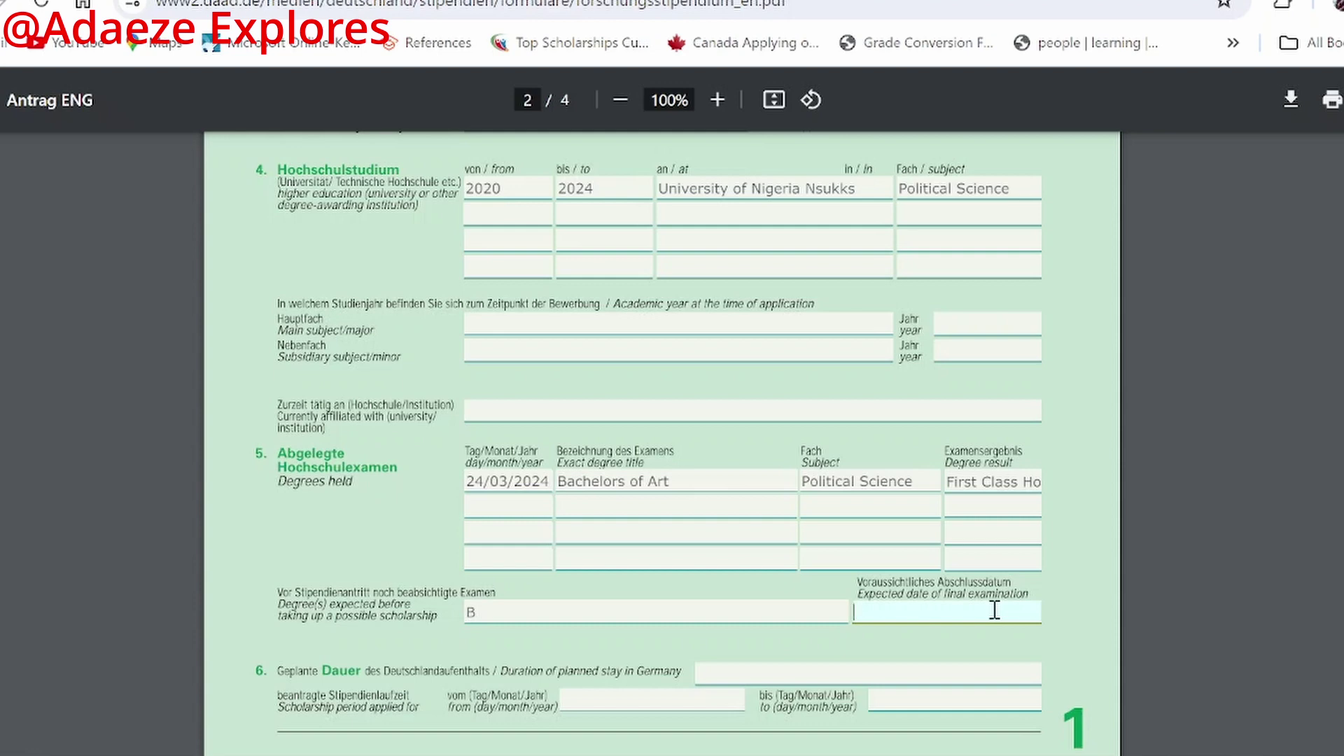
# Step: Delete the stray 'B' from the Degree(s) expected field
pyautogui.scroll(-3, 825, 651)
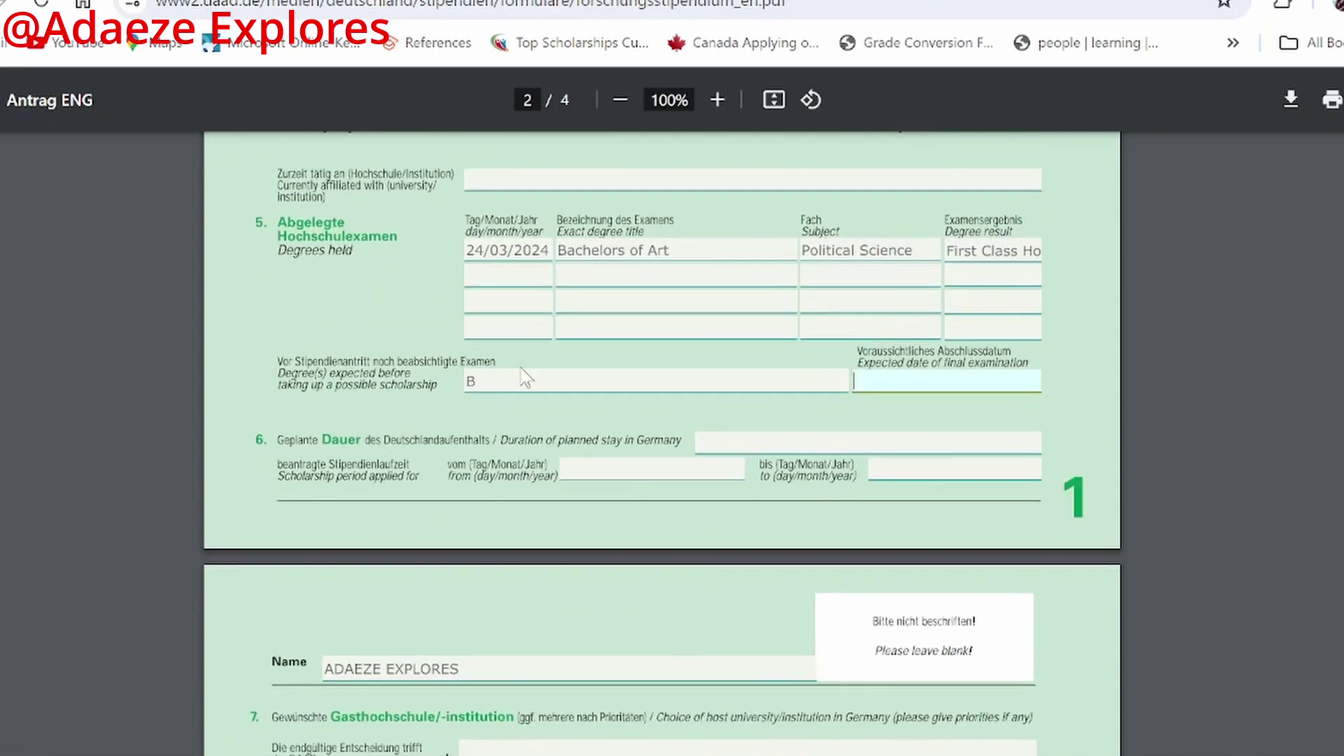
pyautogui.click(526, 380)
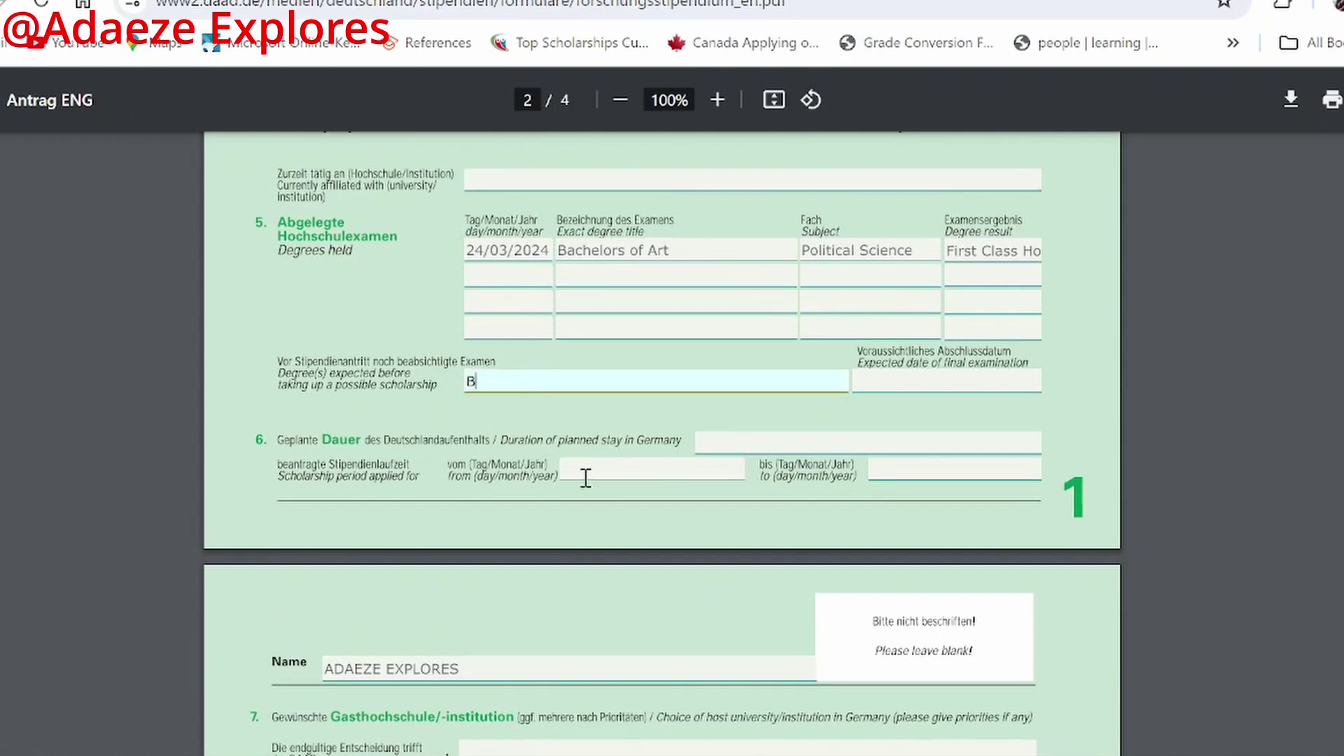
pyautogui.press('BackSpace')
pyautogui.click(748, 438)
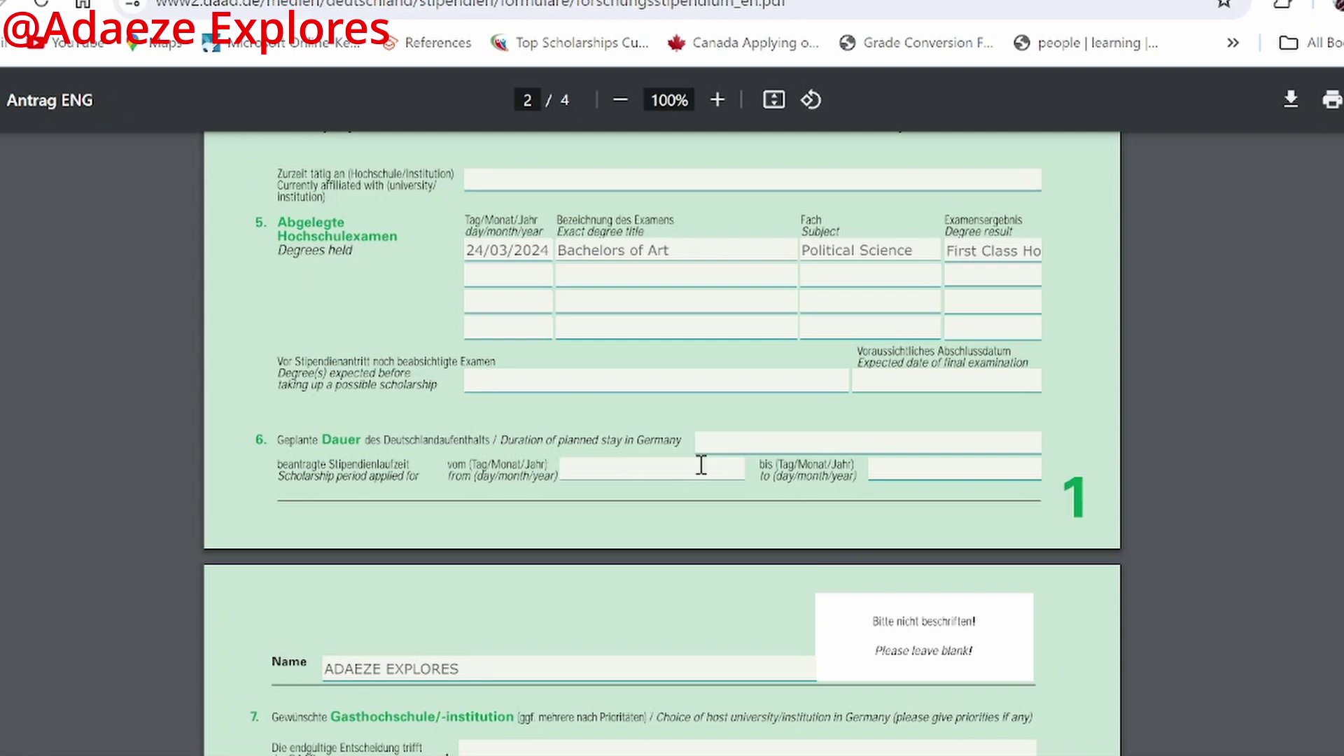
pyautogui.click(721, 447)
# Step: Set the duration of planned stay to '2 Years'
pyautogui.write('2')
pyautogui.write(' Y')
pyautogui.press('BackSpace')
pyautogui.write('Years')
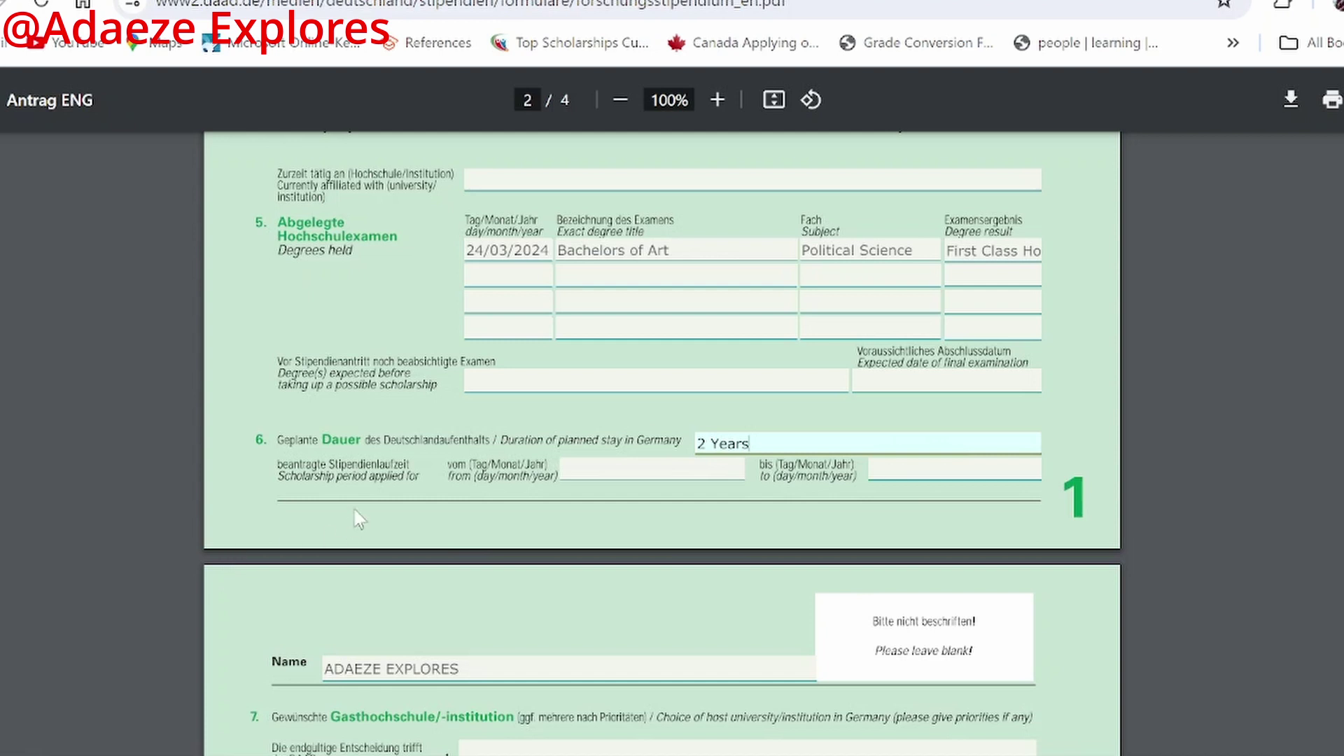
# Step: Enter scholarship period from 1/10/2025 and begin the end date '31/09/202'
pyautogui.click(633, 465)
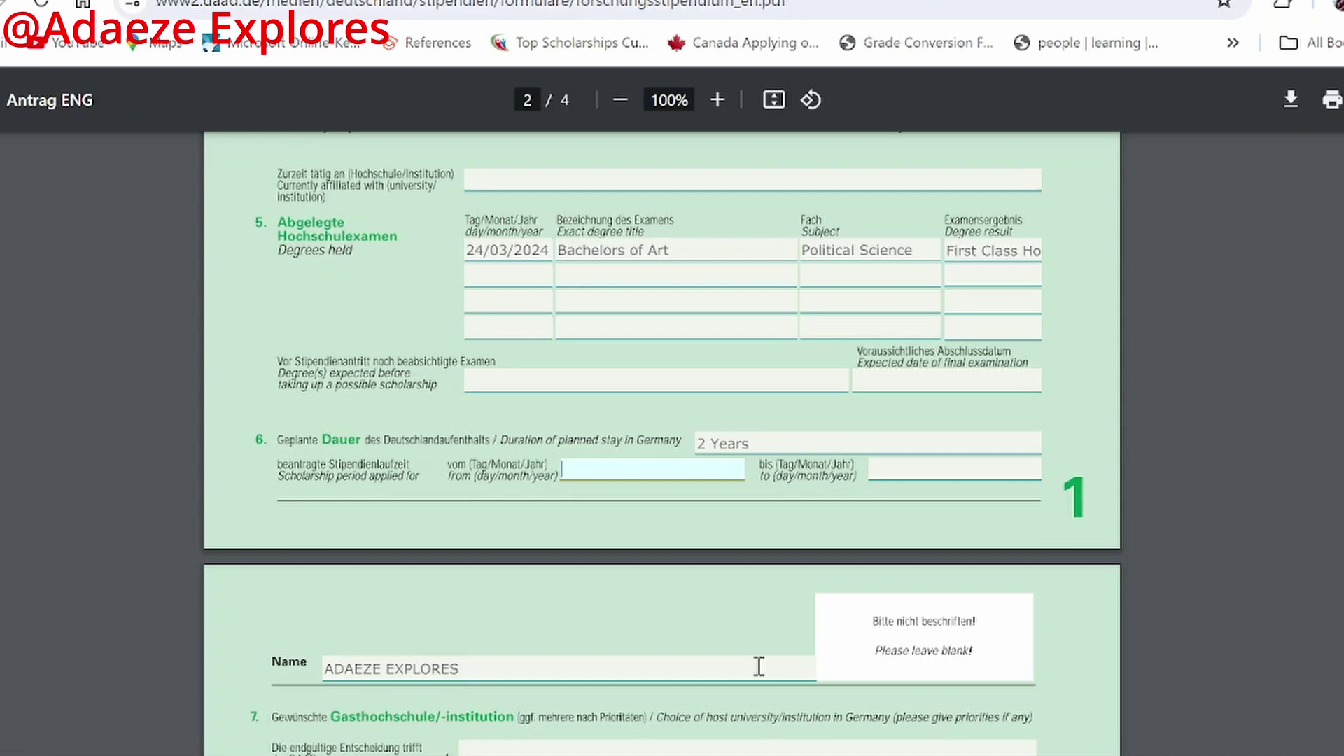
pyautogui.write('1/10/2025')
pyautogui.click(908, 462)
pyautogui.write('31/')
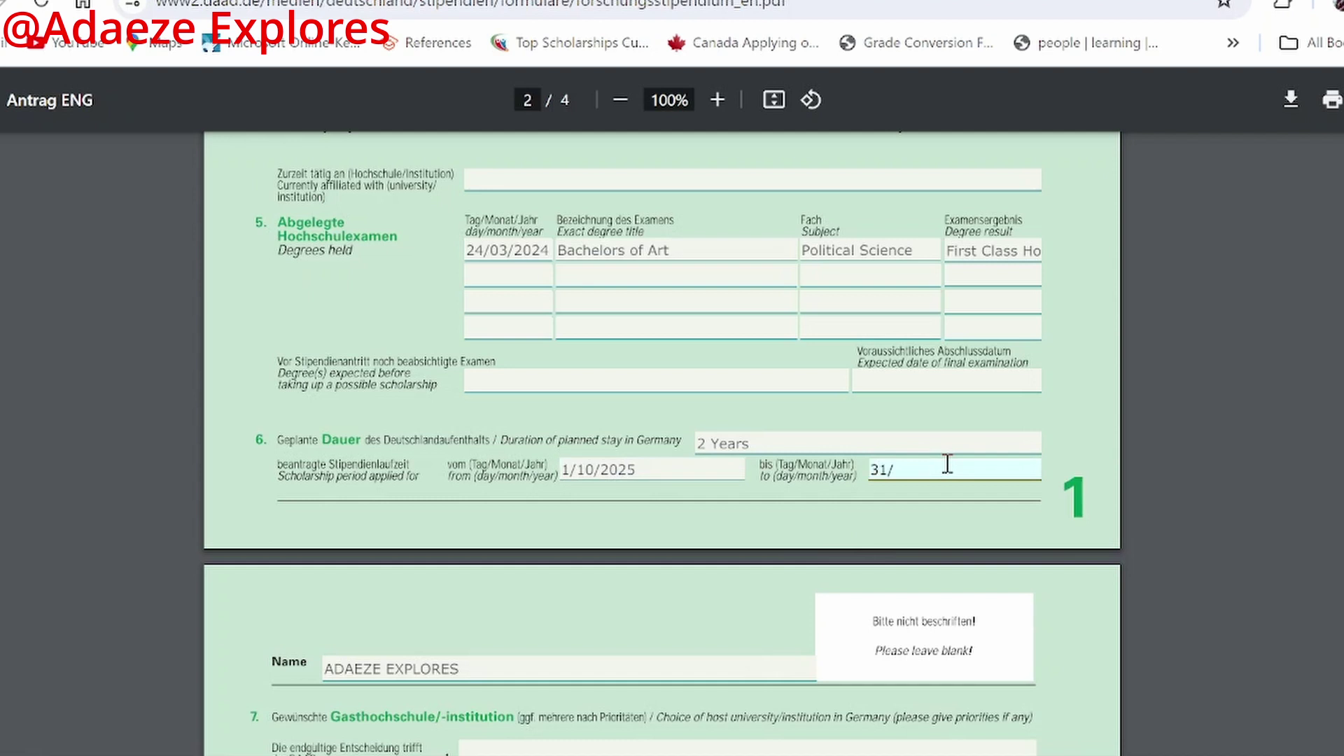
pyautogui.write('09/202')
pyautogui.scroll(-5, 812, 522)
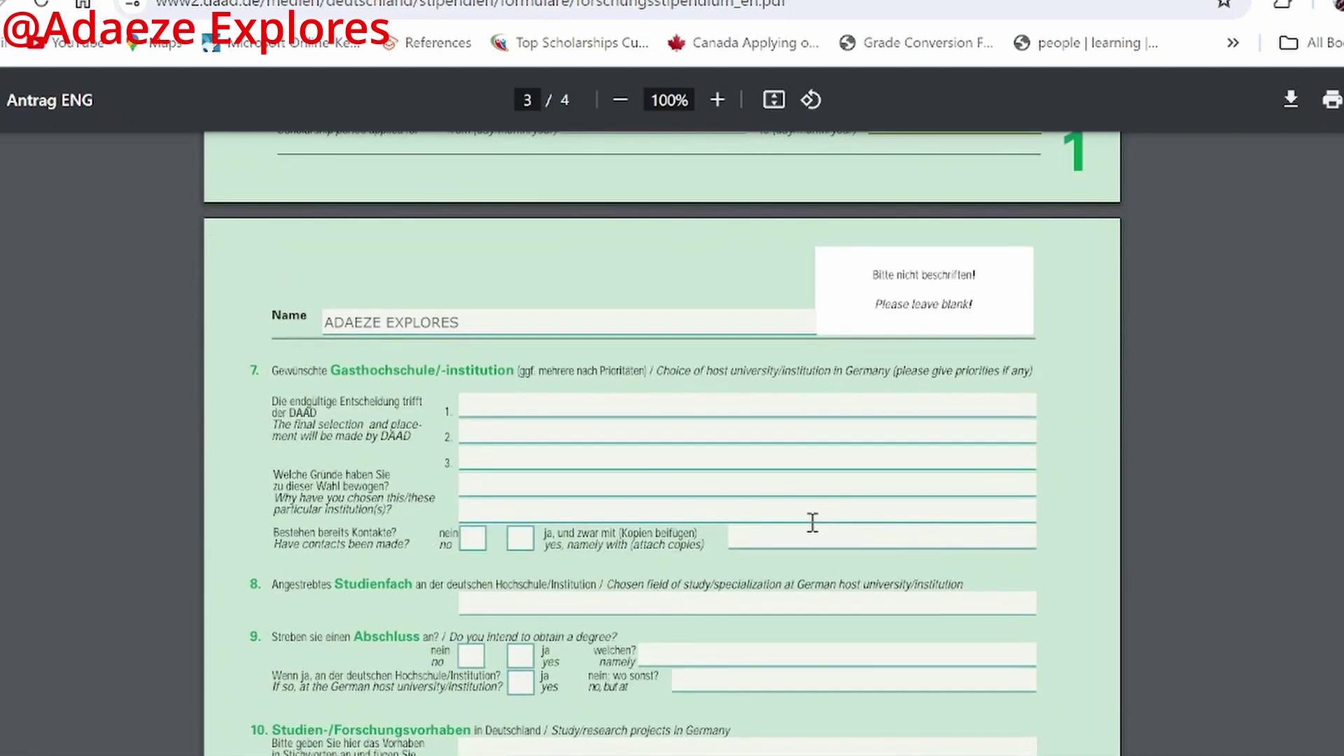
# Step: Type 'Peace and Conflict Studies,University of Magdenburg' as host-institution choice 1
pyautogui.scroll(-2, 522, 422)
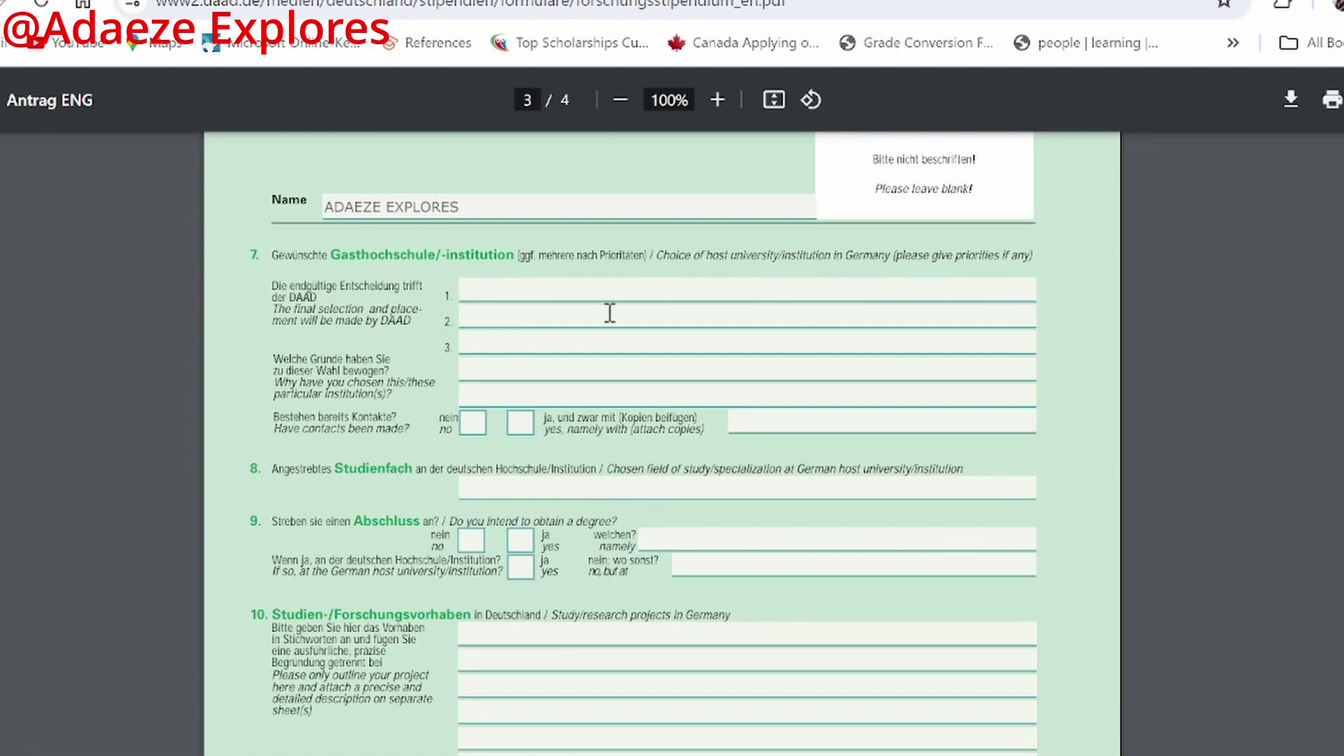
pyautogui.click(495, 294)
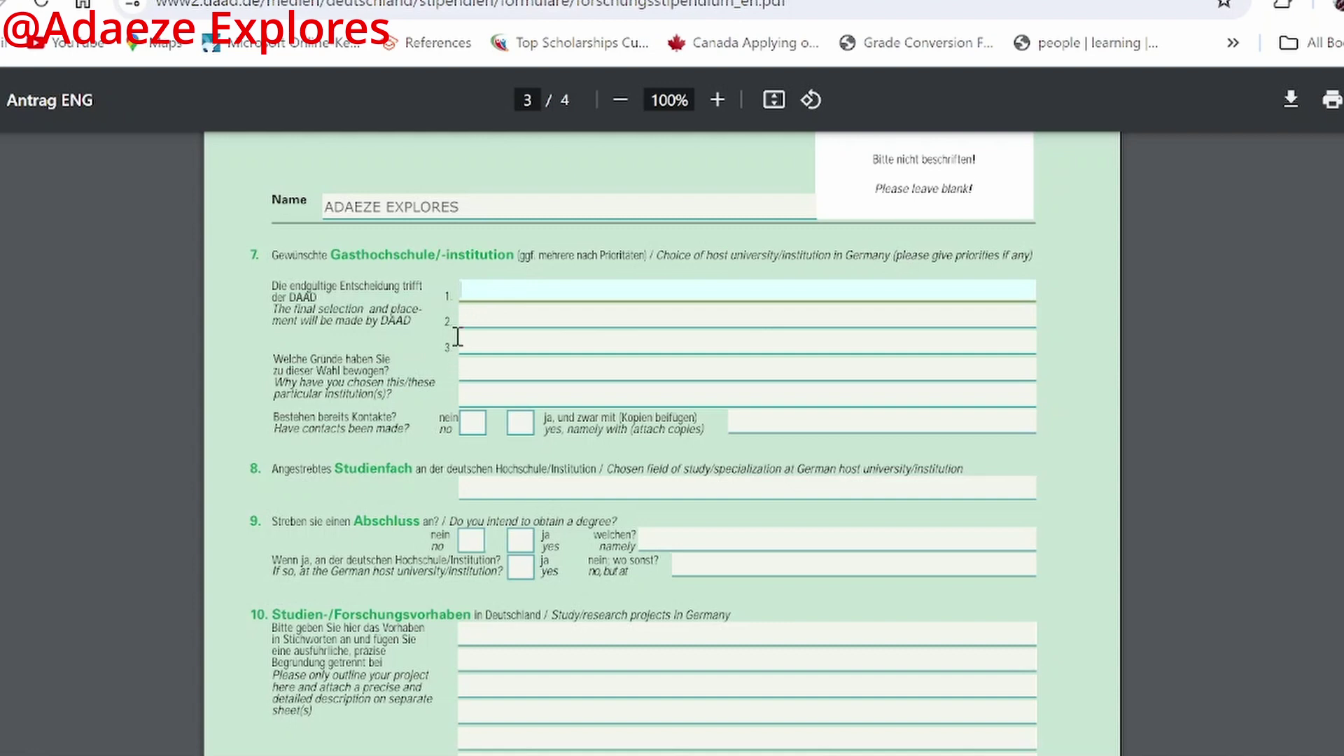
pyautogui.moveTo(581, 752)
pyautogui.click(556, 293)
pyautogui.write('Peace and Confli')
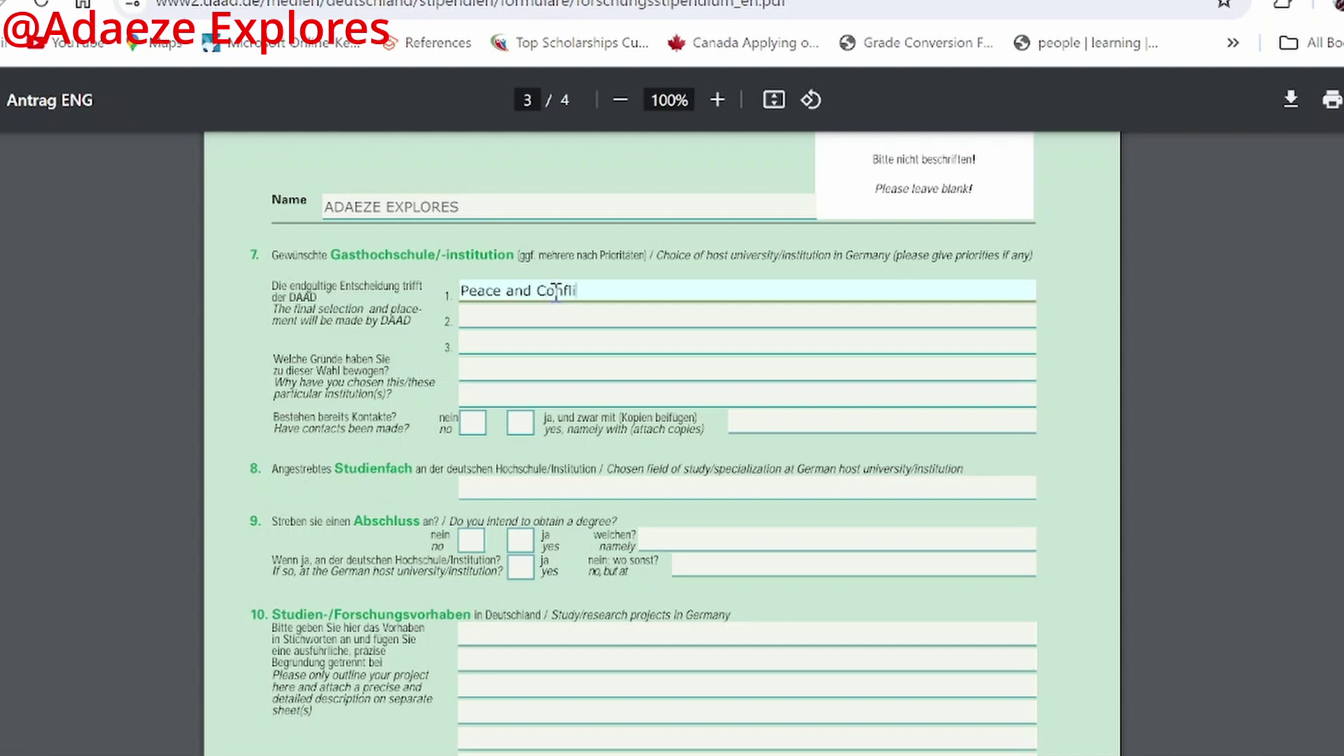
pyautogui.write('ct Studies')
pyautogui.write(',University of ')
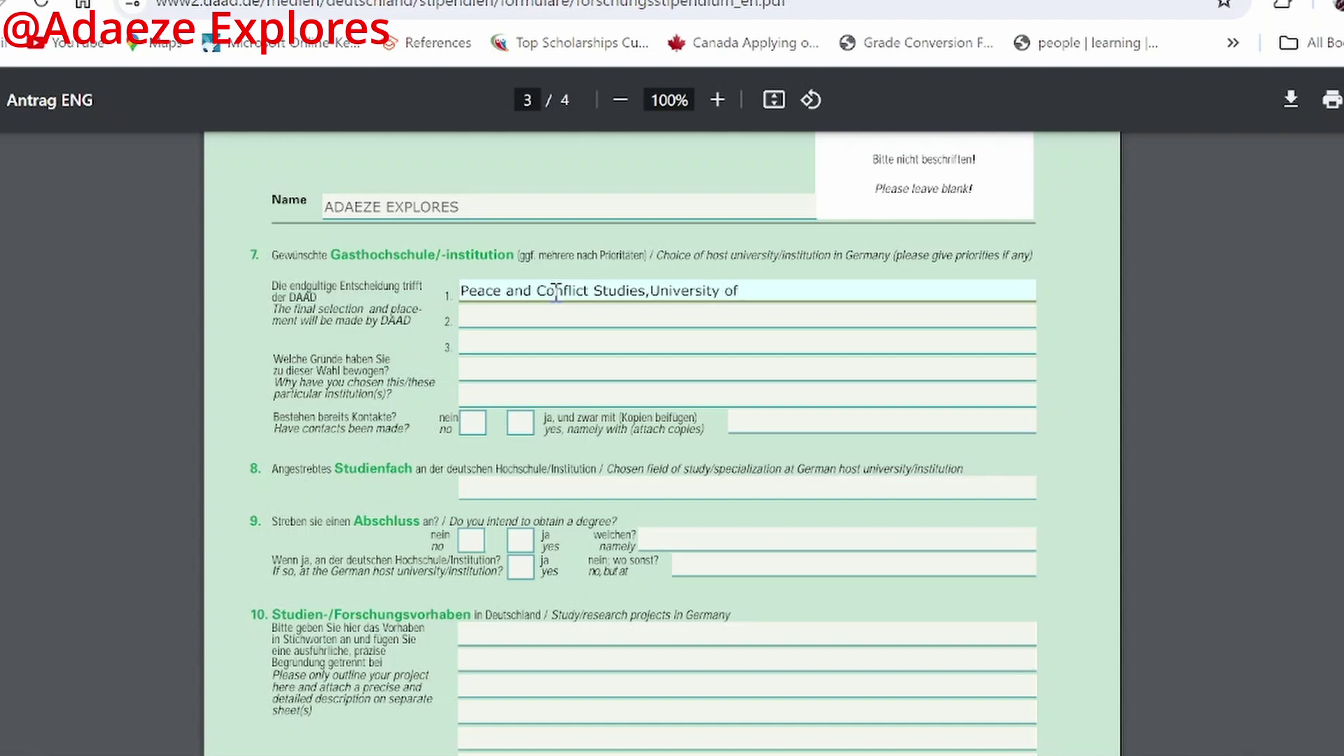
pyautogui.write('Magdenburg')
# Step: Type 'Management in NonProfit-Organization' as choice 2, correcting the hyphens
pyautogui.click(557, 325)
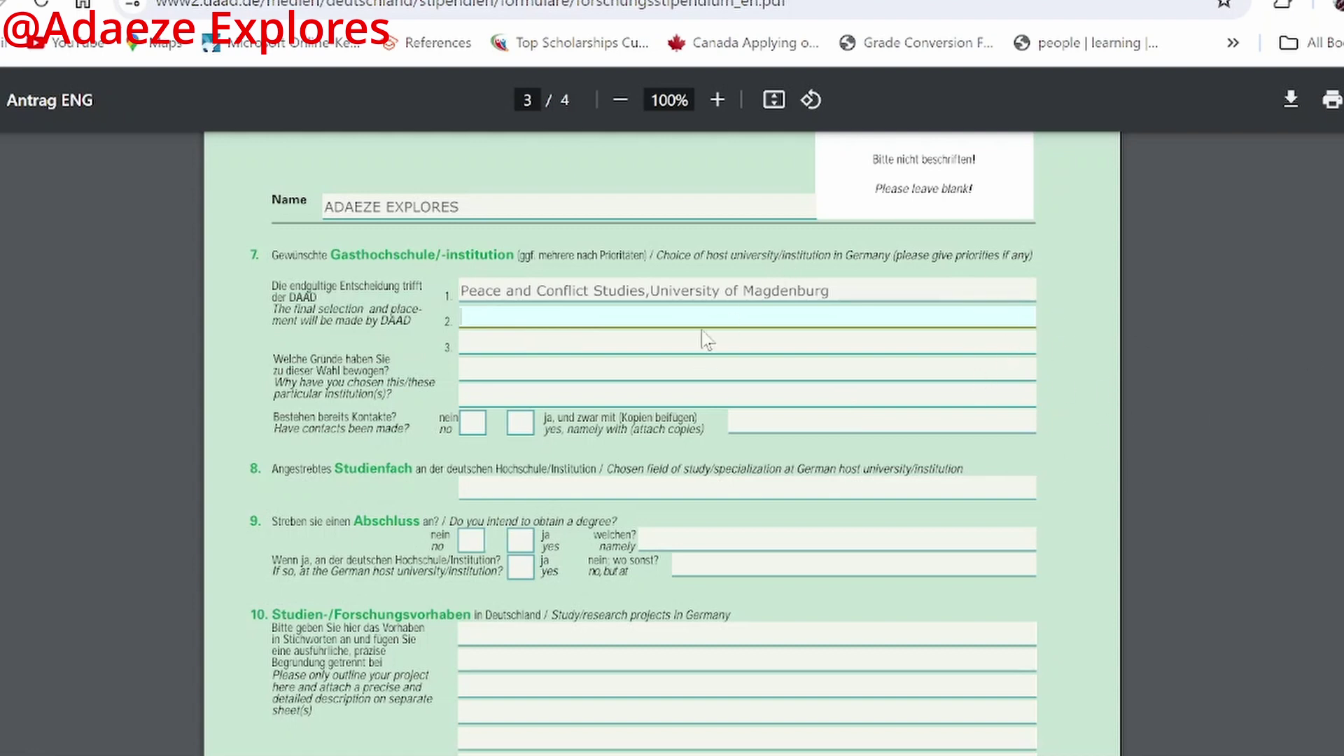
pyautogui.write('Management in Non-Profit O')
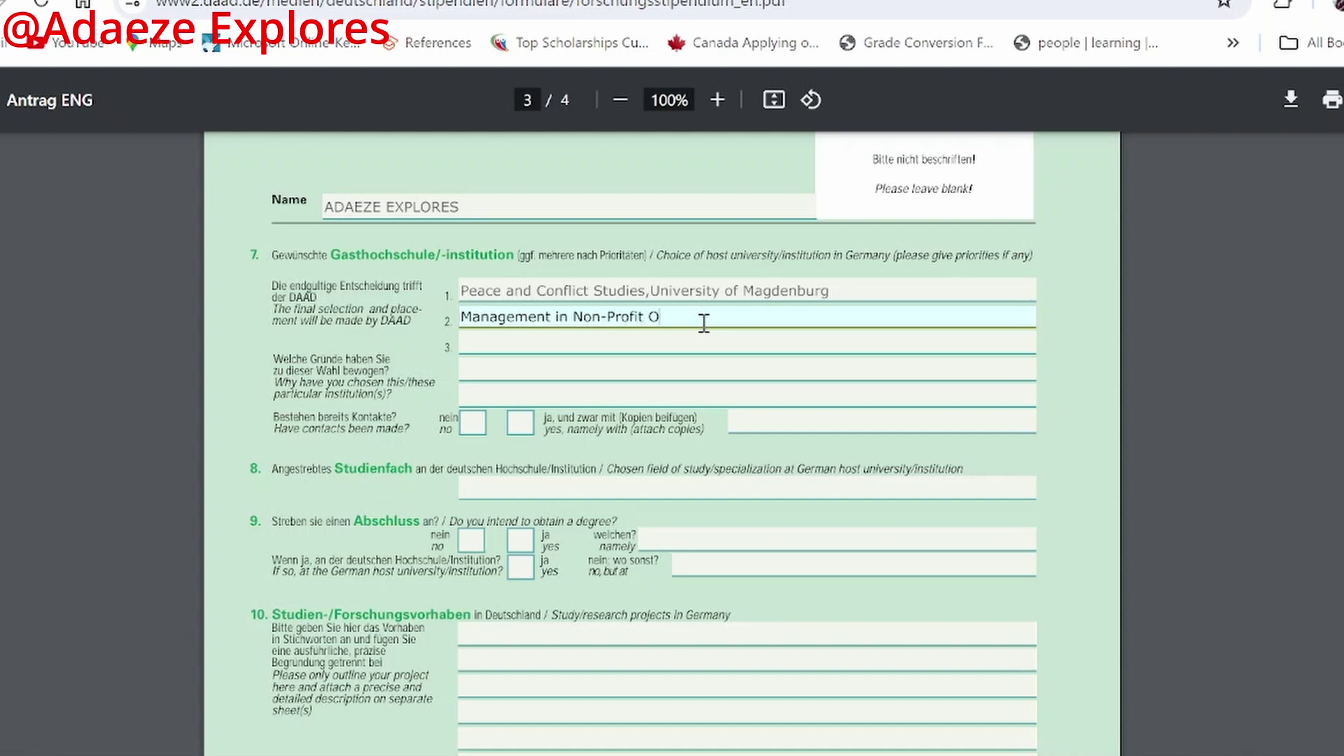
pyautogui.write('rganization,')
pyautogui.press('Left')
pyautogui.press('Left')
pyautogui.press('Left')
pyautogui.press('Left')
pyautogui.press('BackSpace')
pyautogui.write('-')
pyautogui.press('Left')
pyautogui.press('Left')
pyautogui.press('Left')
pyautogui.press('Left')
pyautogui.press('Left')
pyautogui.press('Left')
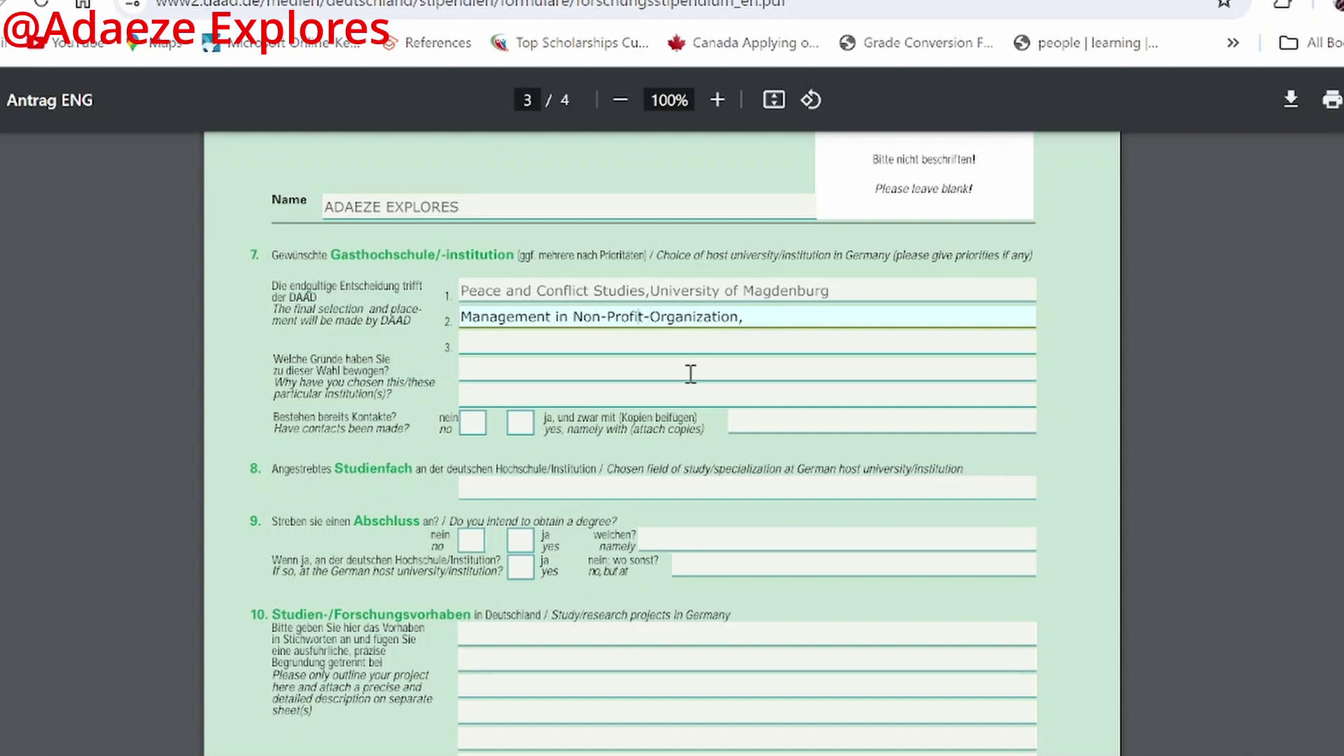
pyautogui.press('BackSpace')
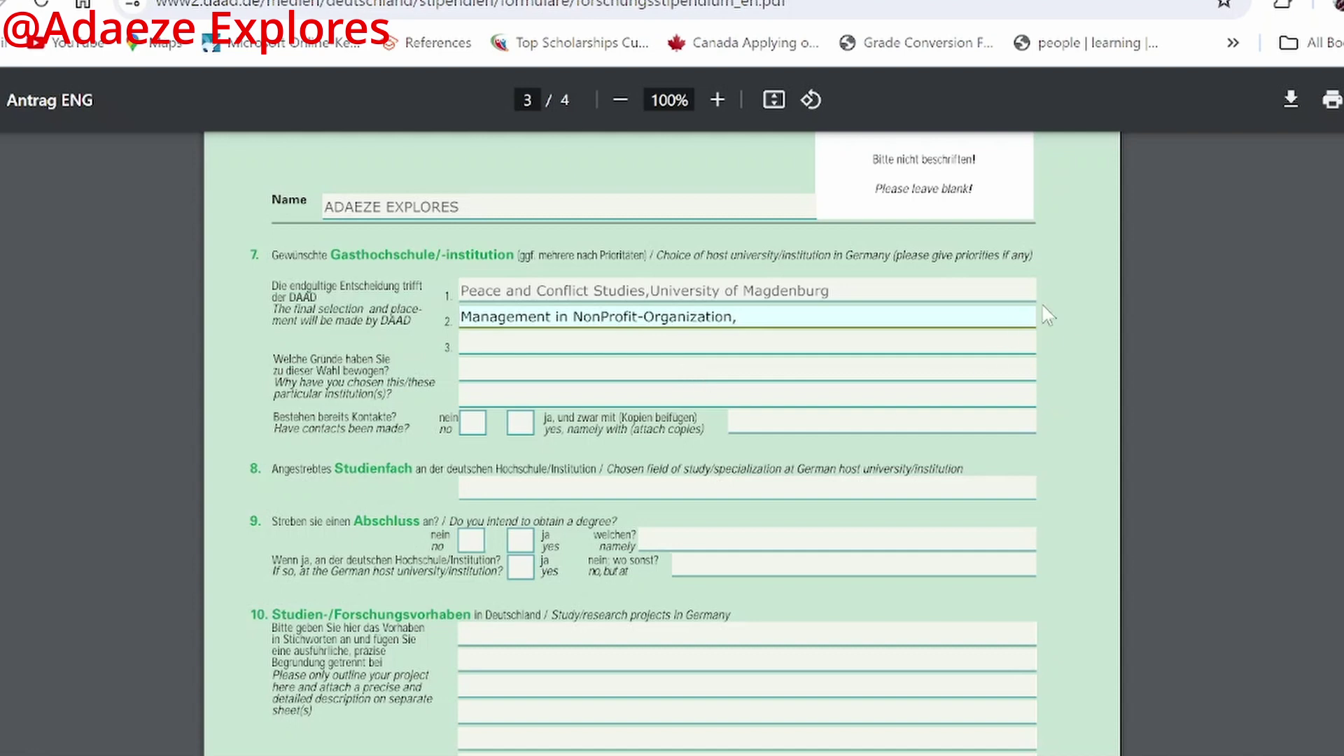
# Step: Append 's, University of Applied Sciences Osnabrück' to the second choice
pyautogui.click(869, 310)
pyautogui.write('s, University of Apl')
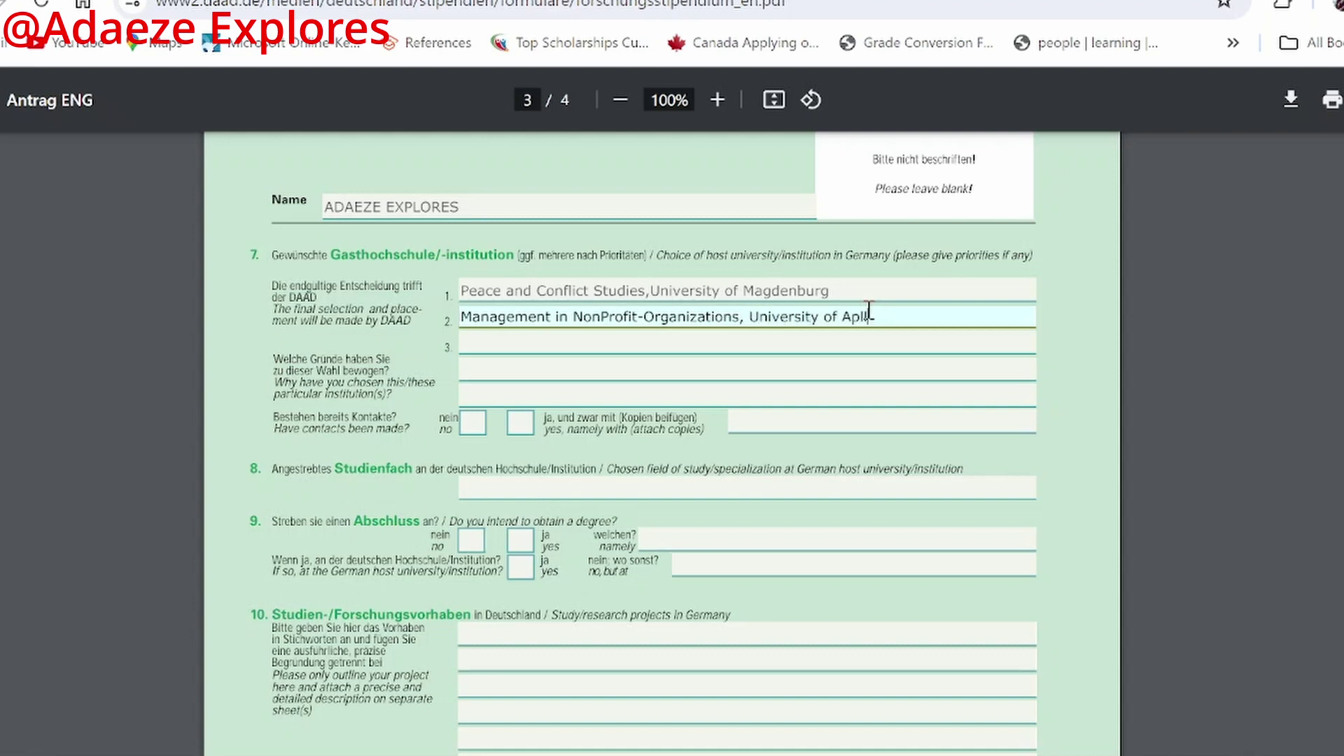
pyautogui.press('BackSpace')
pyautogui.press('BackSpace')
pyautogui.write('pplied Sciences Osna')
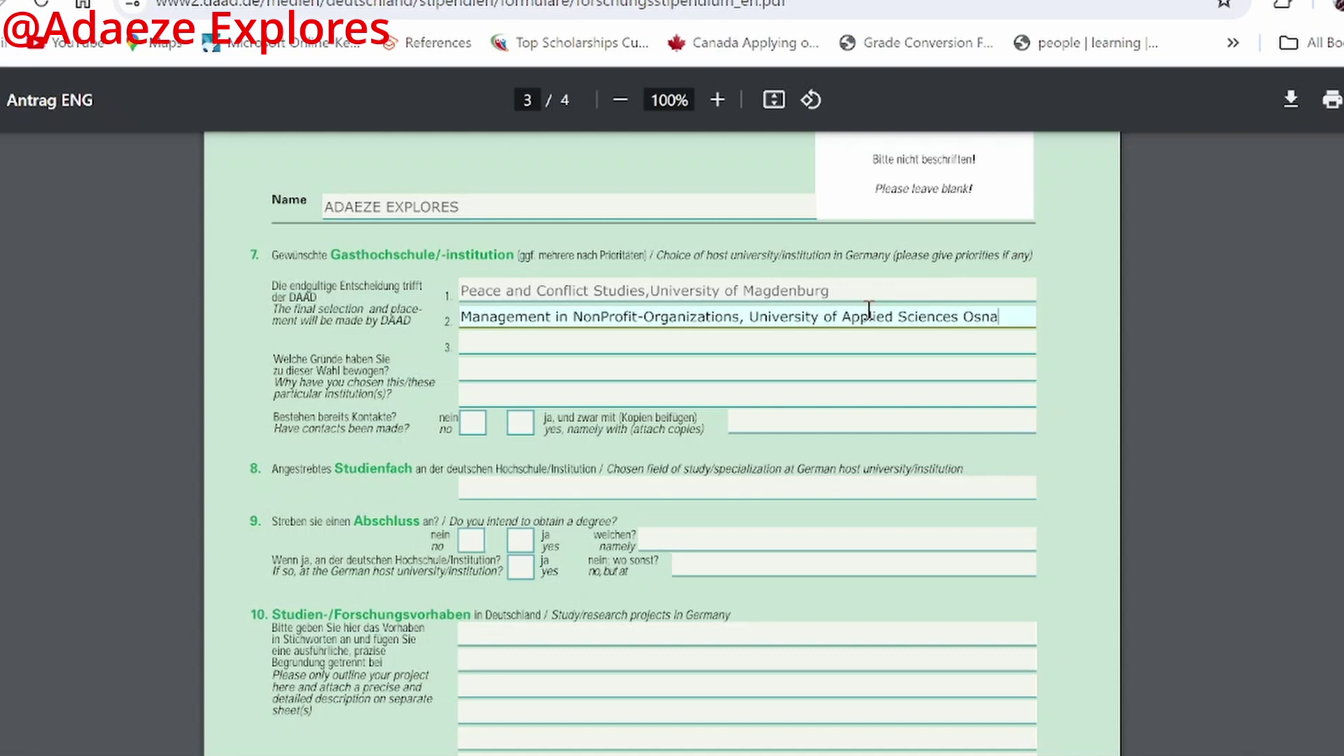
pyautogui.write('brück')
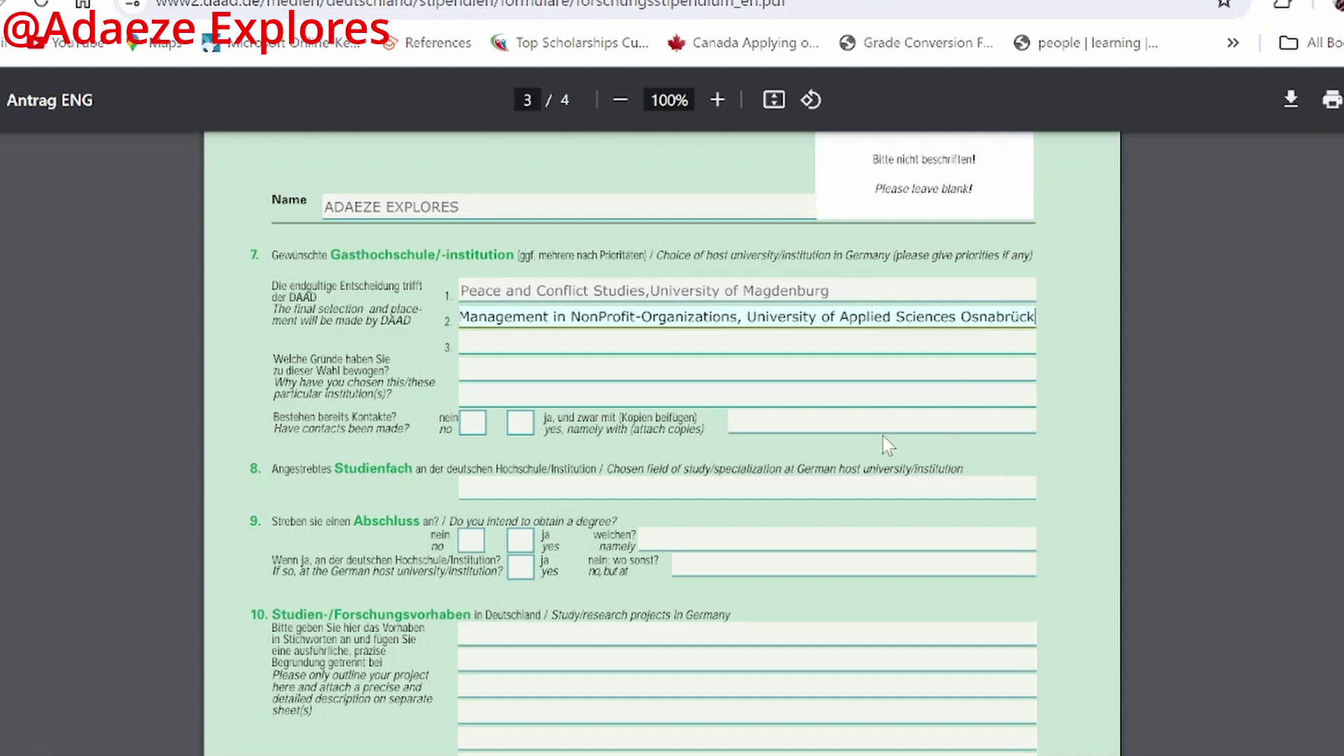
pyautogui.scroll(-1, 656, 316)
pyautogui.scroll(-2, 656, 319)
# Step: Tick 'nein/no' for whether contacts have been made with the host institutions
pyautogui.click(470, 429)
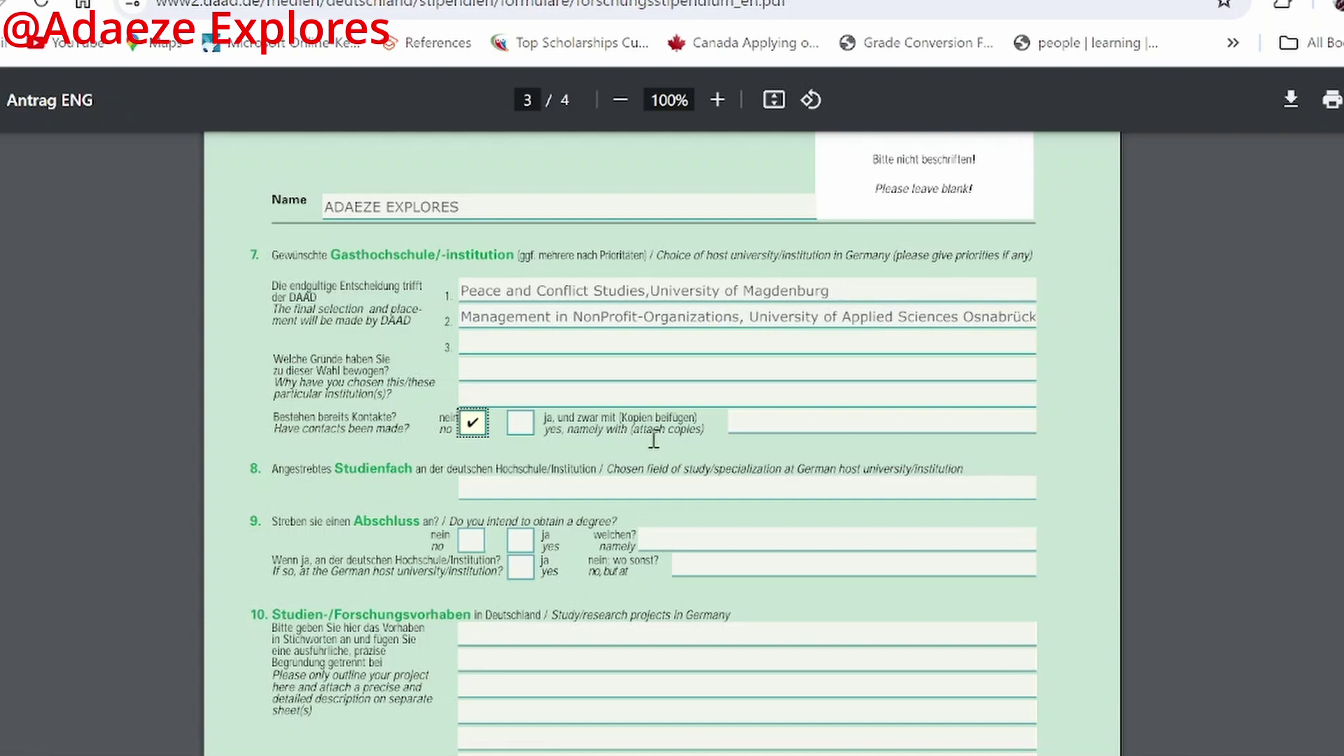
pyautogui.click(821, 427)
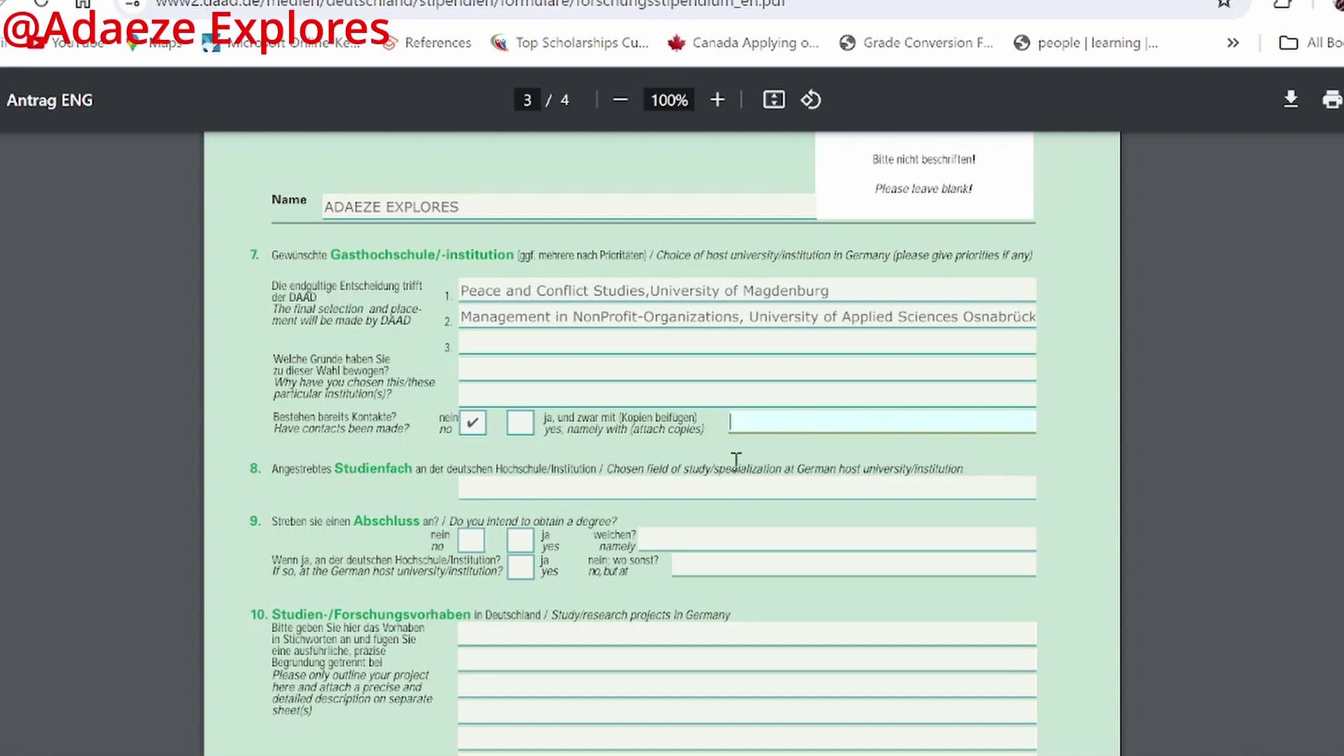
pyautogui.click(473, 427)
pyautogui.scroll(-2, 540, 503)
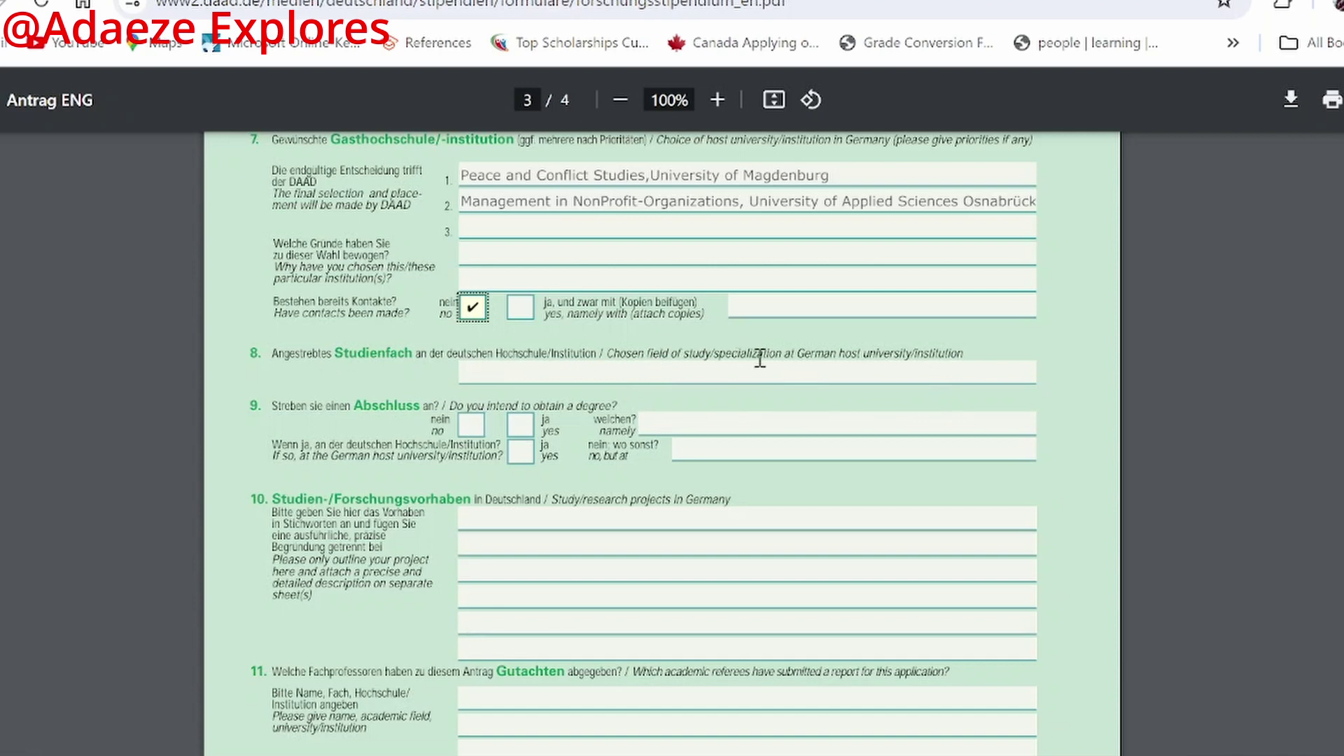
pyautogui.scroll(2, 760, 359)
# Step: Type 'Public Policy' in the intended field of study, then erase it
pyautogui.click(670, 484)
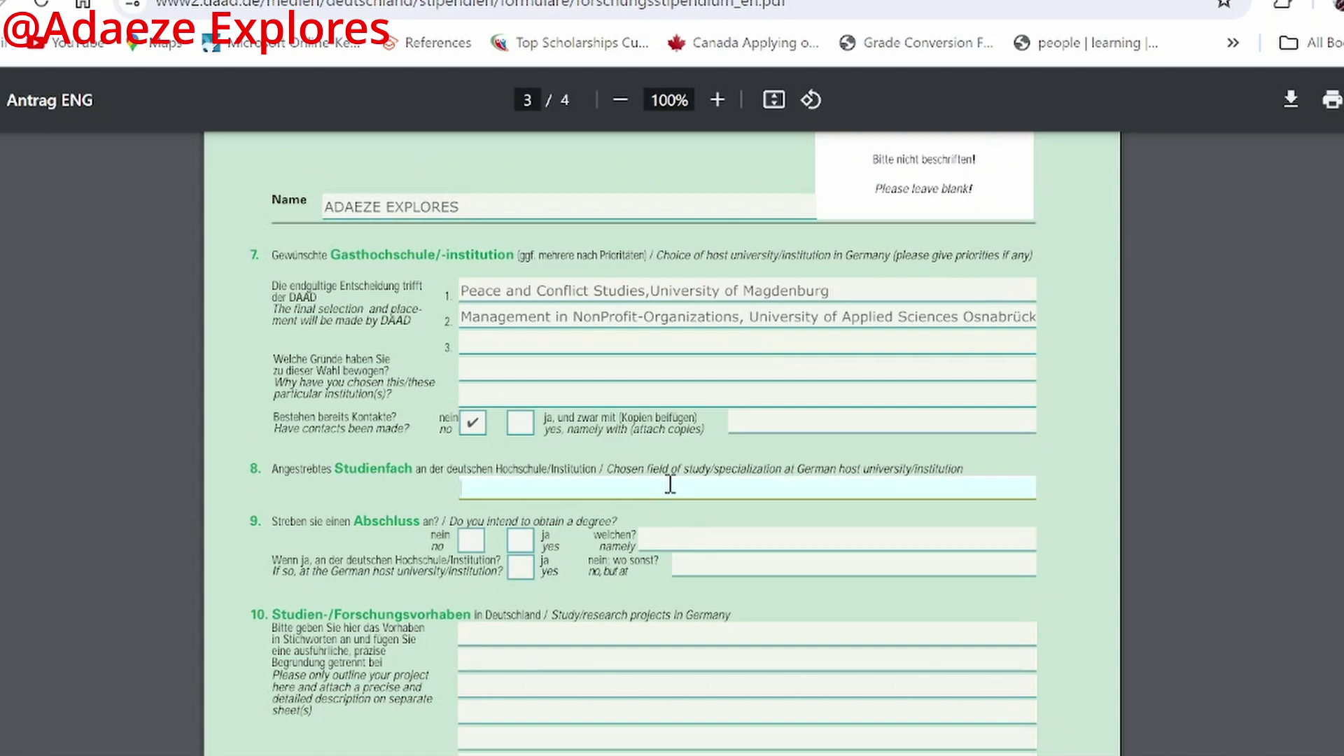
pyautogui.write('Public Policy')
pyautogui.press('BackSpace')
pyautogui.press('BackSpace')
pyautogui.press('BackSpace')
pyautogui.press('BackSpace')
pyautogui.press('BackSpace')
pyautogui.press('BackSpace')
pyautogui.press('BackSpace')
pyautogui.press('BackSpace')
pyautogui.press('BackSpace')
pyautogui.press('BackSpace')
pyautogui.press('BackSpace')
pyautogui.press('BackSpace')
pyautogui.press('BackSpace')
# Step: Tick 'ja/yes' for intending a degree and name it 'MAsters of Art'
pyautogui.click(519, 540)
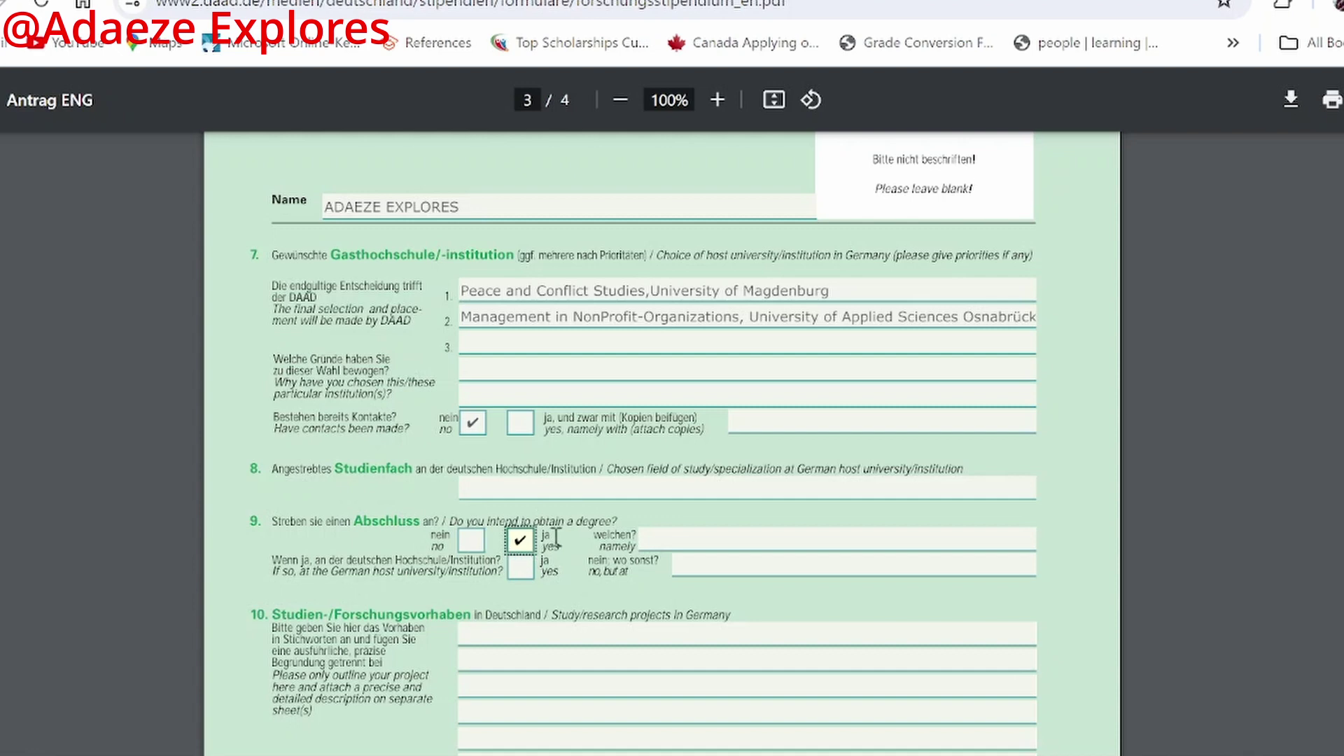
pyautogui.click(712, 532)
pyautogui.click(714, 532)
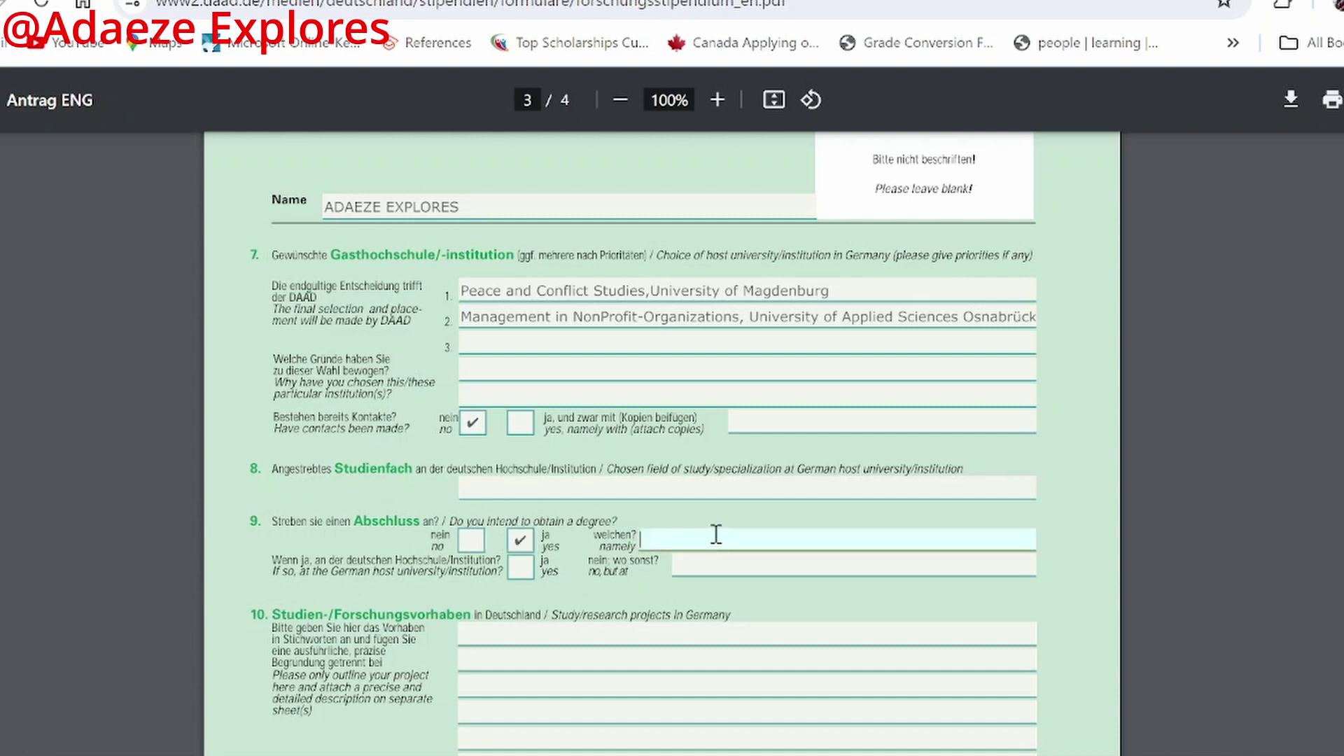
pyautogui.write('MAsters of Art')
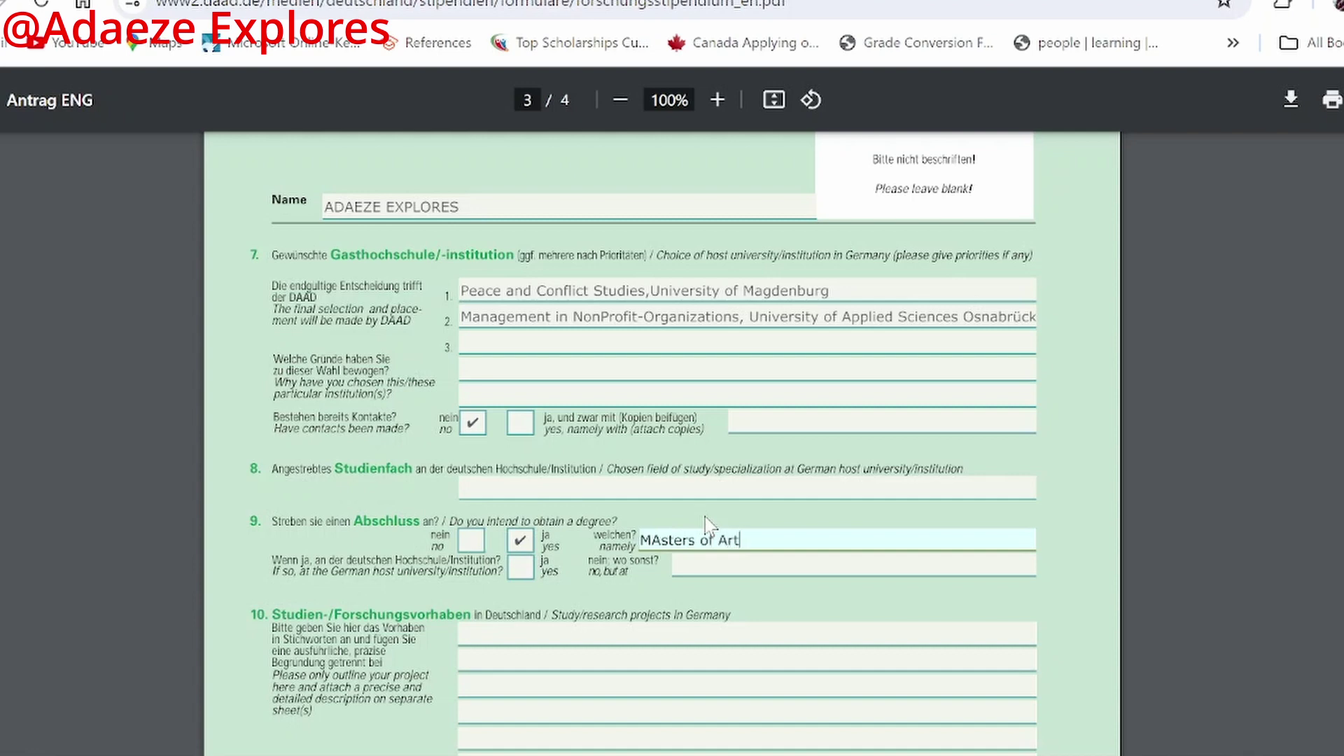
pyautogui.scroll(-3, 675, 494)
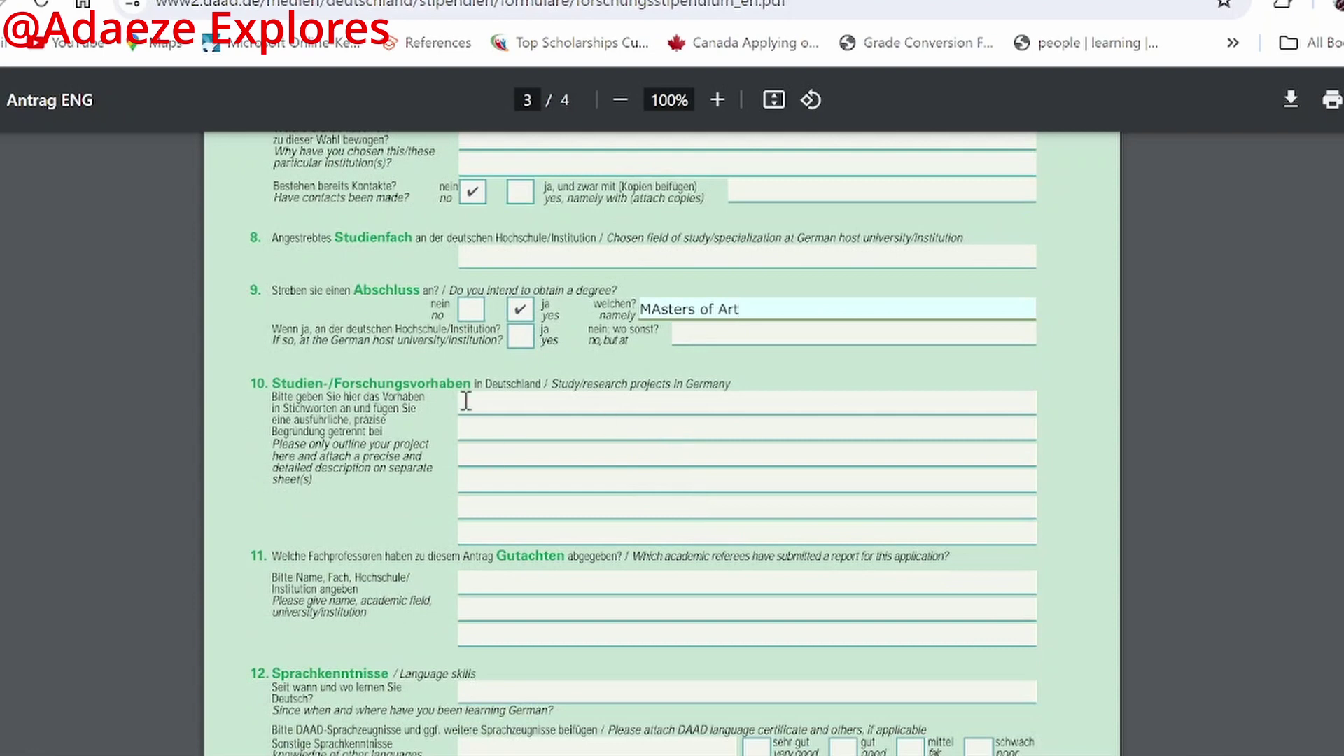
pyautogui.click(510, 404)
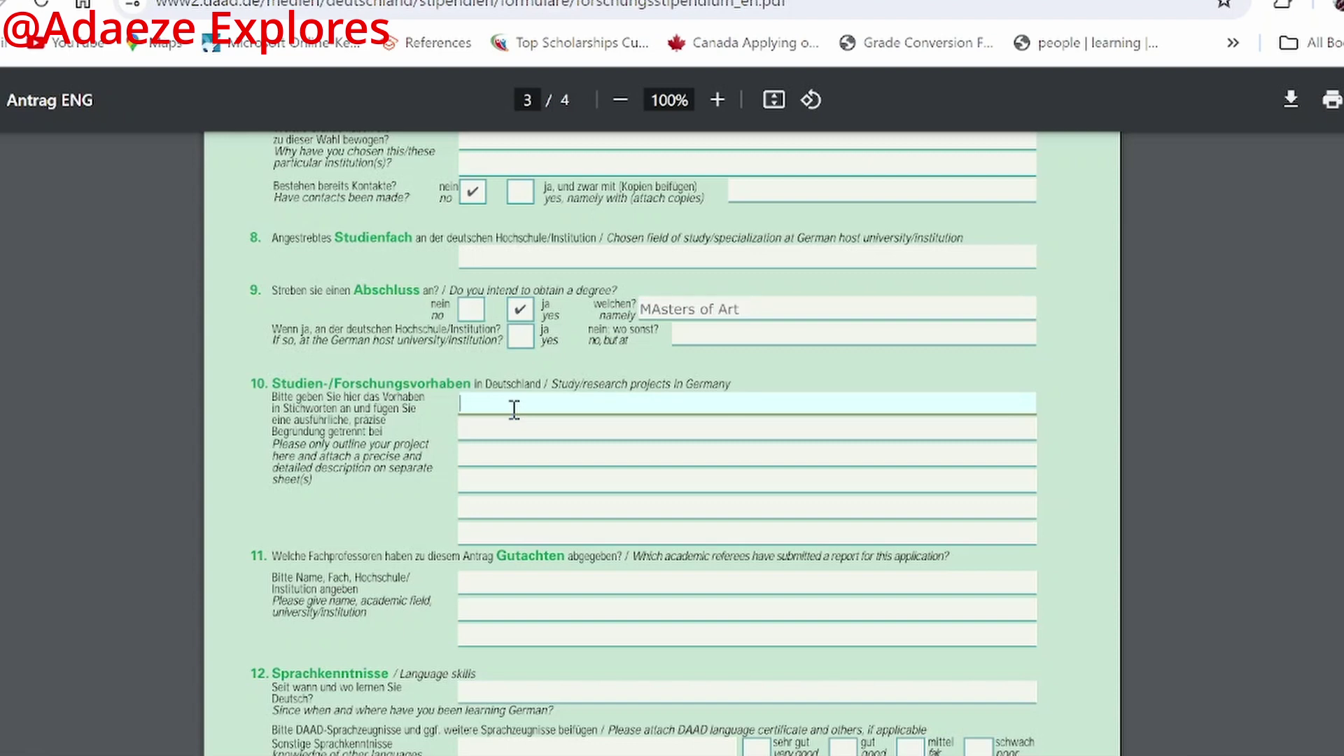
# Step: Enter Public Policy, Governance and Nonprofit Organizations on the first three lines of section 10
pyautogui.write('Public Policy')
pyautogui.click(551, 429)
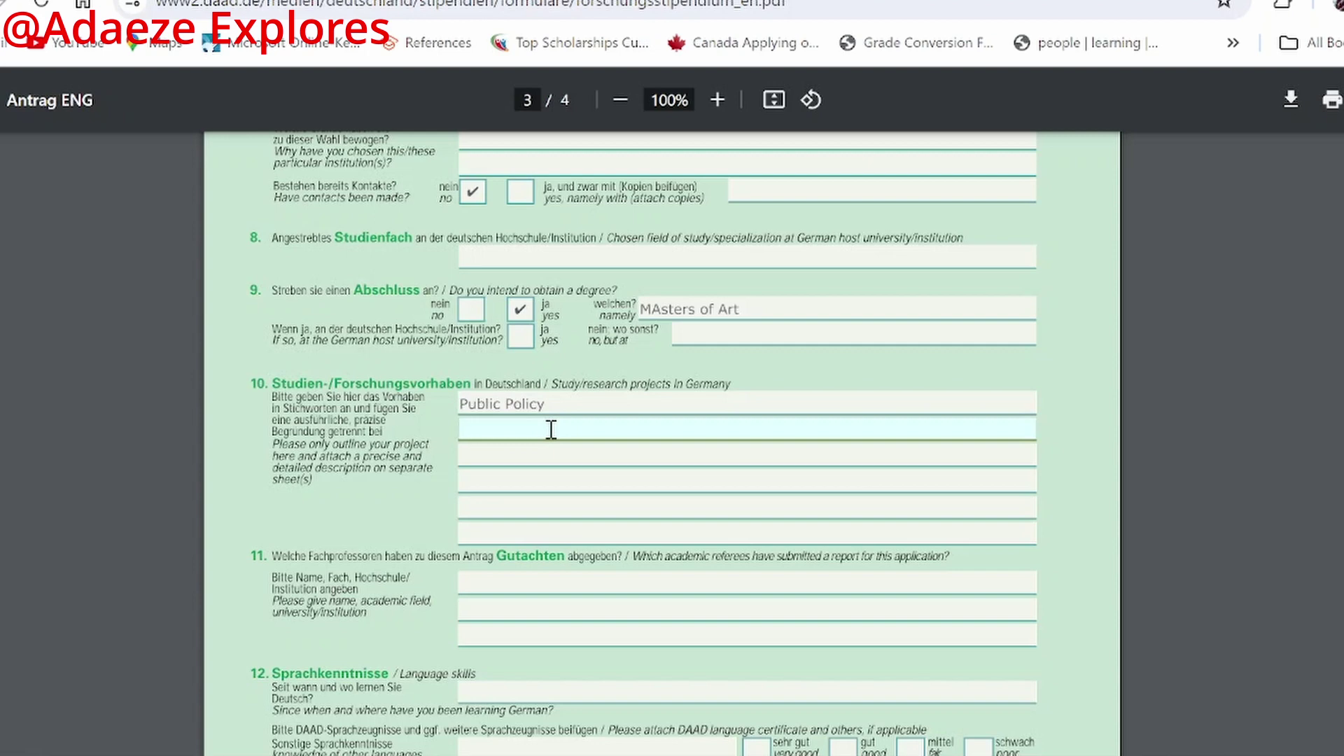
pyautogui.write('Governance')
pyautogui.click(570, 452)
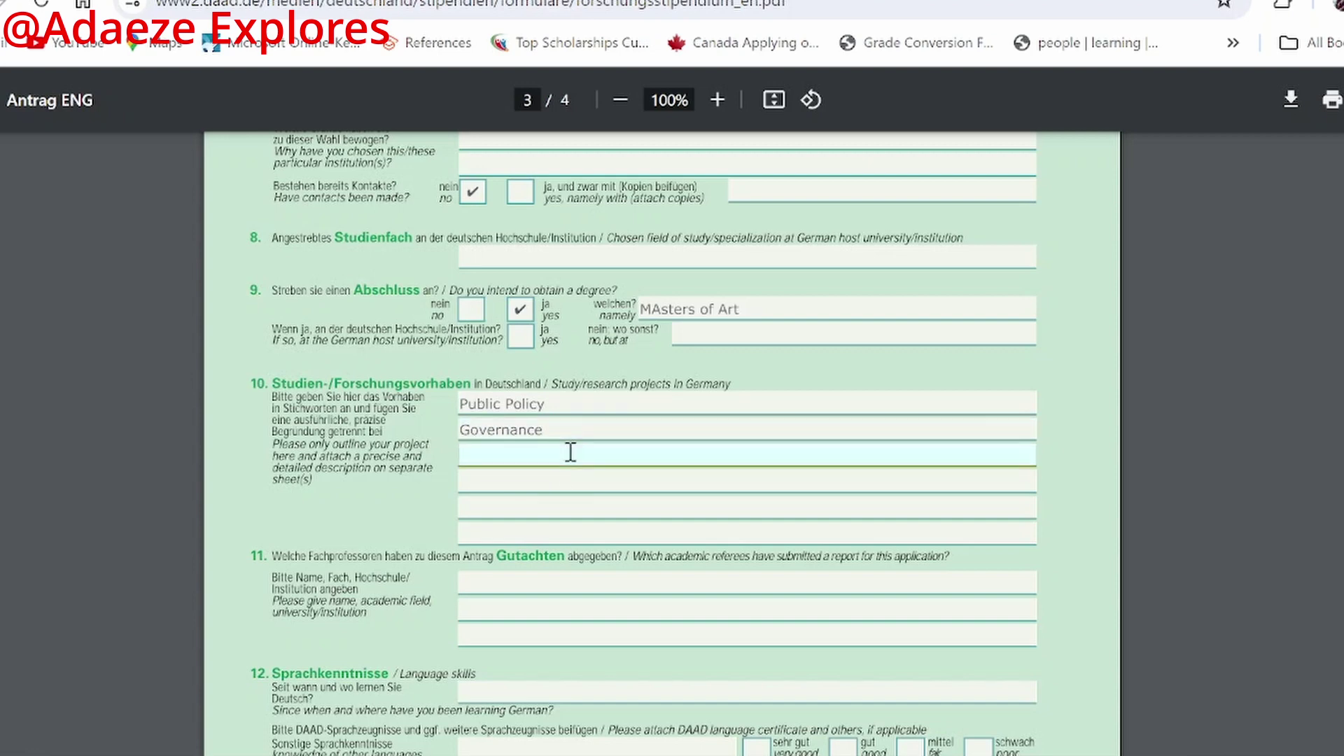
pyautogui.write('Nonprofit Orga')
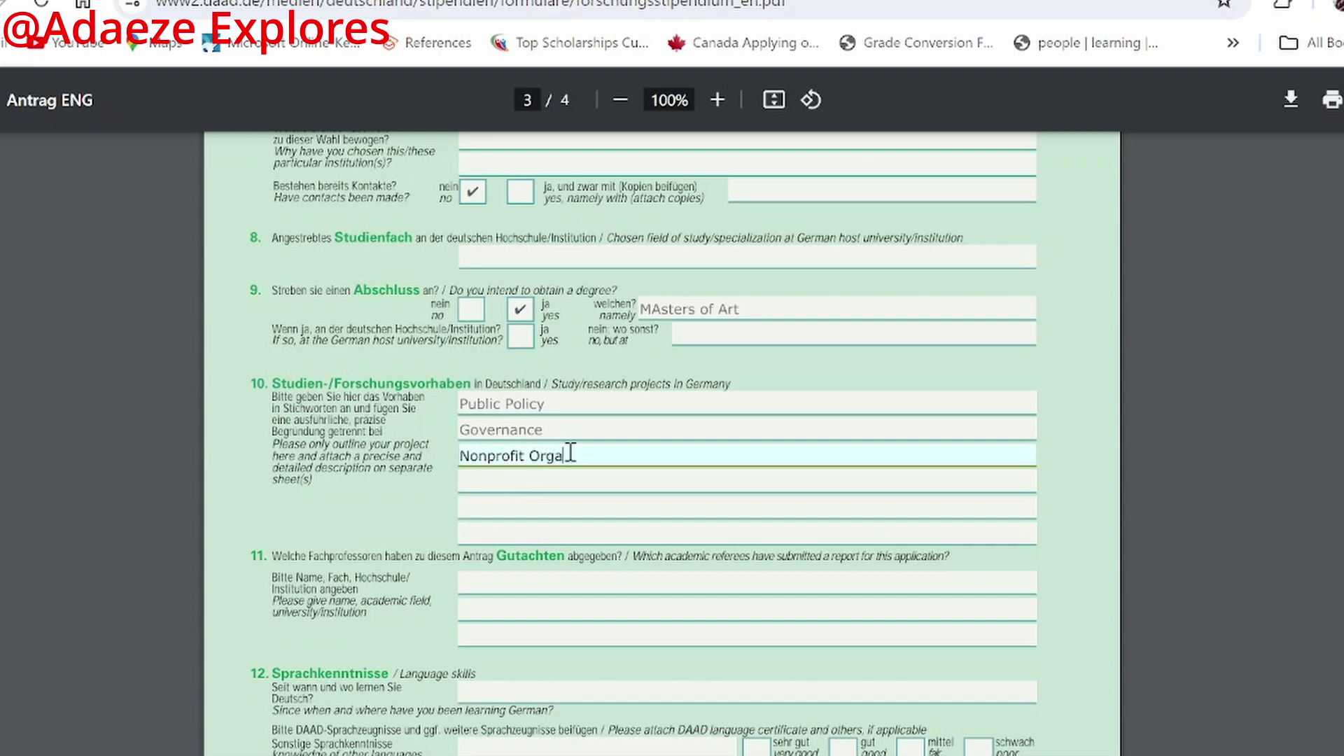
pyautogui.write('nizations')
# Step: Enter the placeholder academic referees 'Prof....' and 'Mr.' on the section 11 referee lines
pyautogui.scroll(-3, 612, 417)
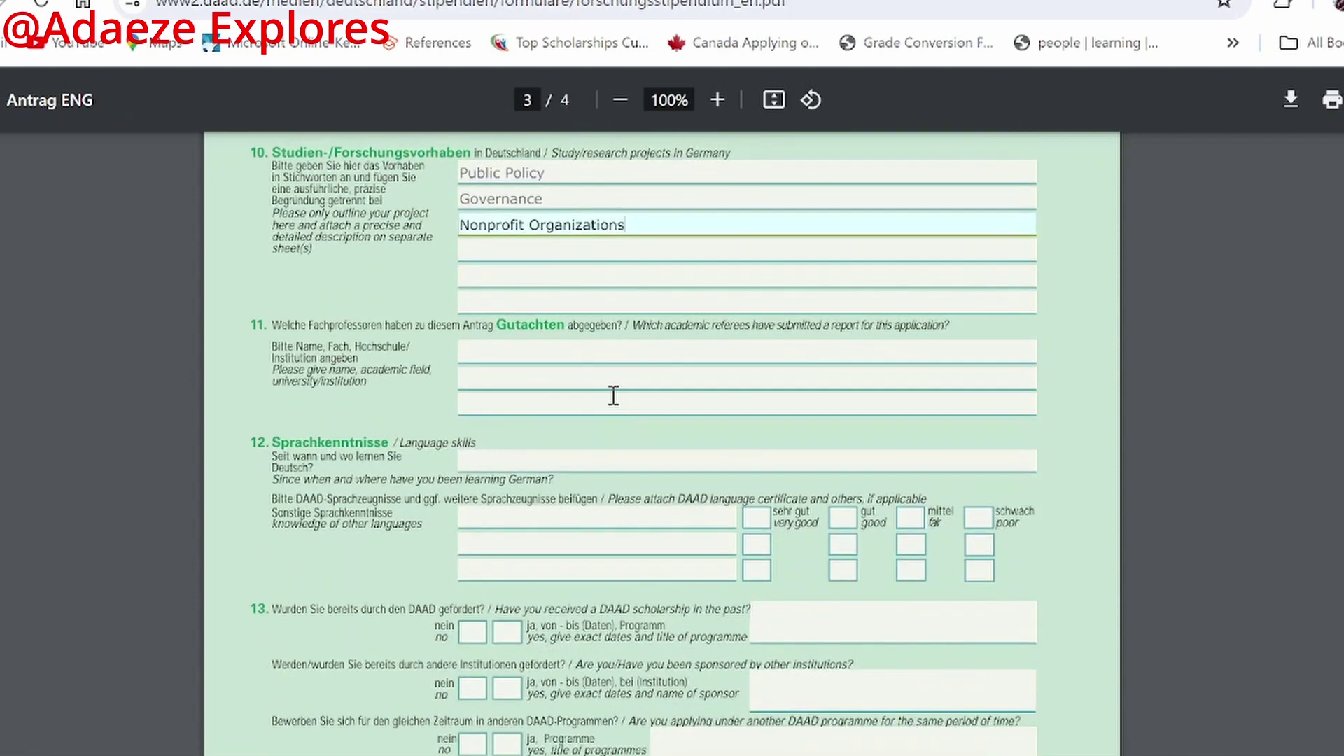
pyautogui.click(569, 354)
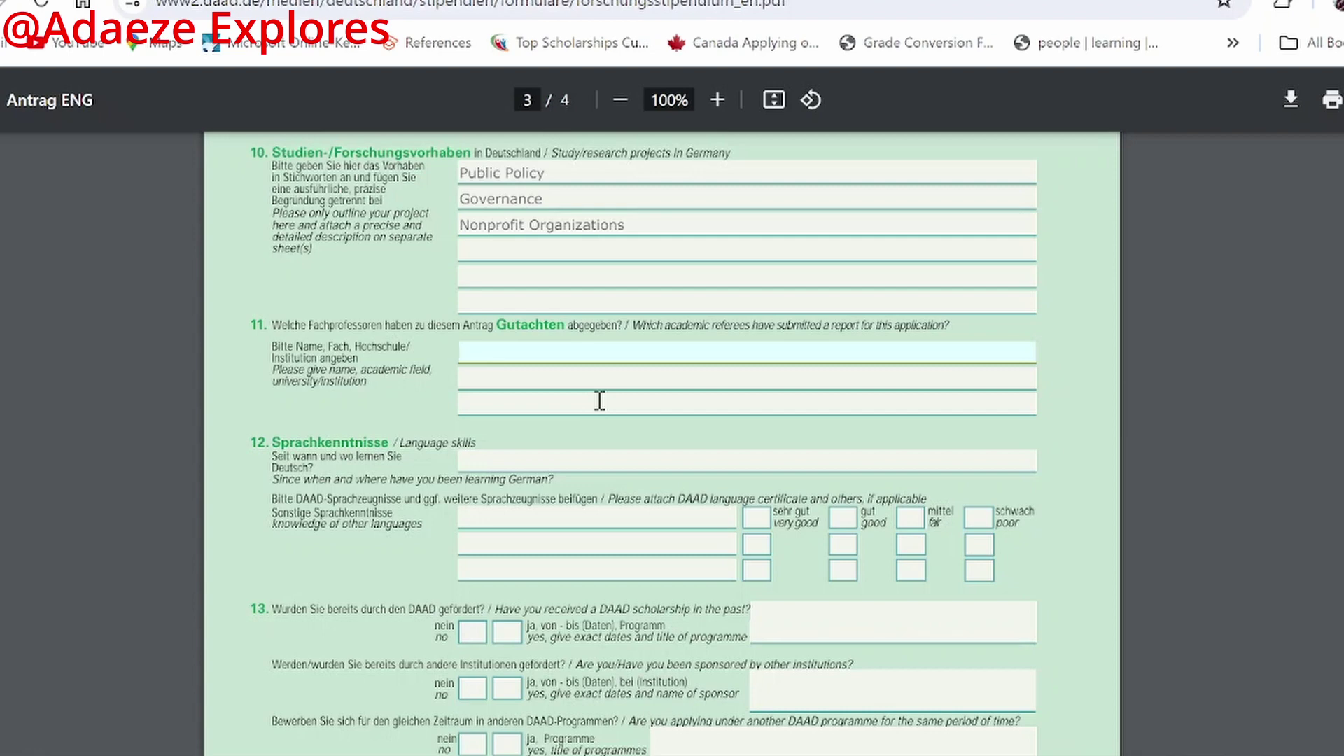
pyautogui.write('Prof....')
pyautogui.click(611, 378)
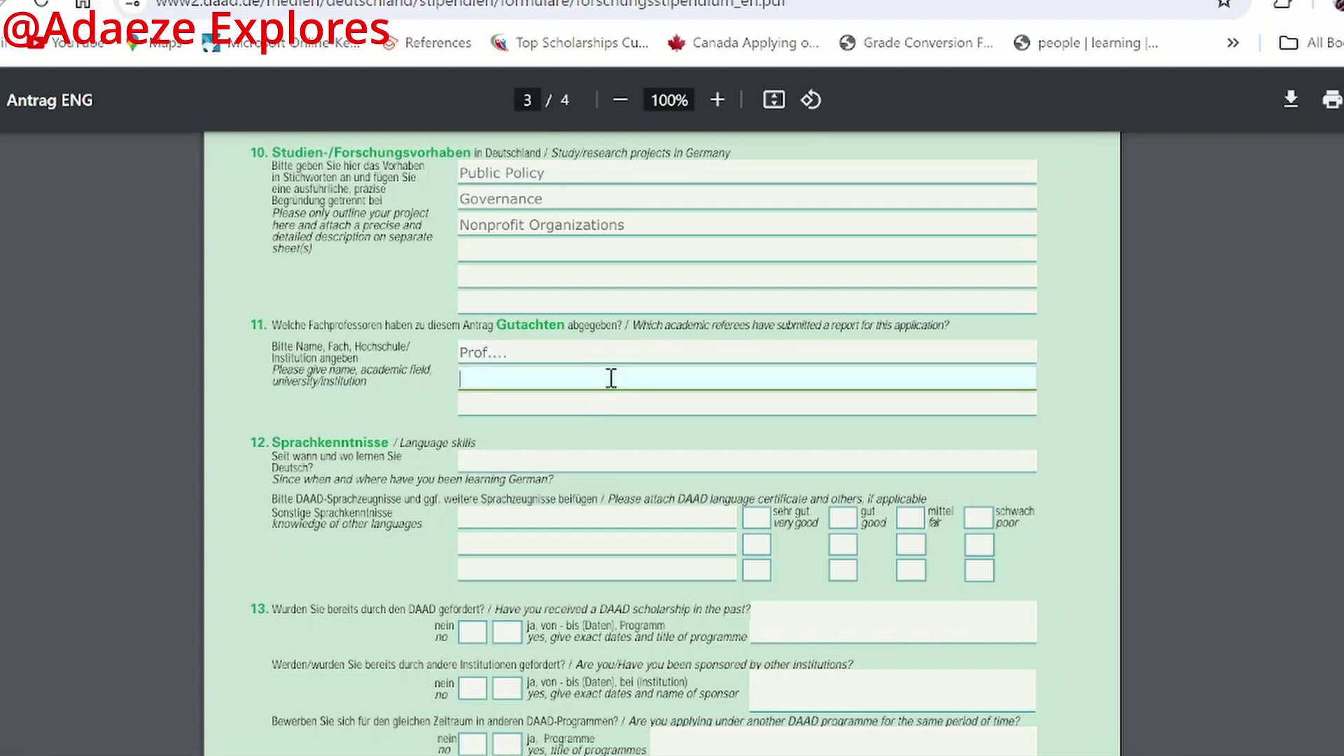
pyautogui.write('Mr')
pyautogui.click(600, 352)
pyautogui.click(568, 382)
# Step: Pass through the German and other-languages fields of section 12, leaving them blank
pyautogui.click(642, 462)
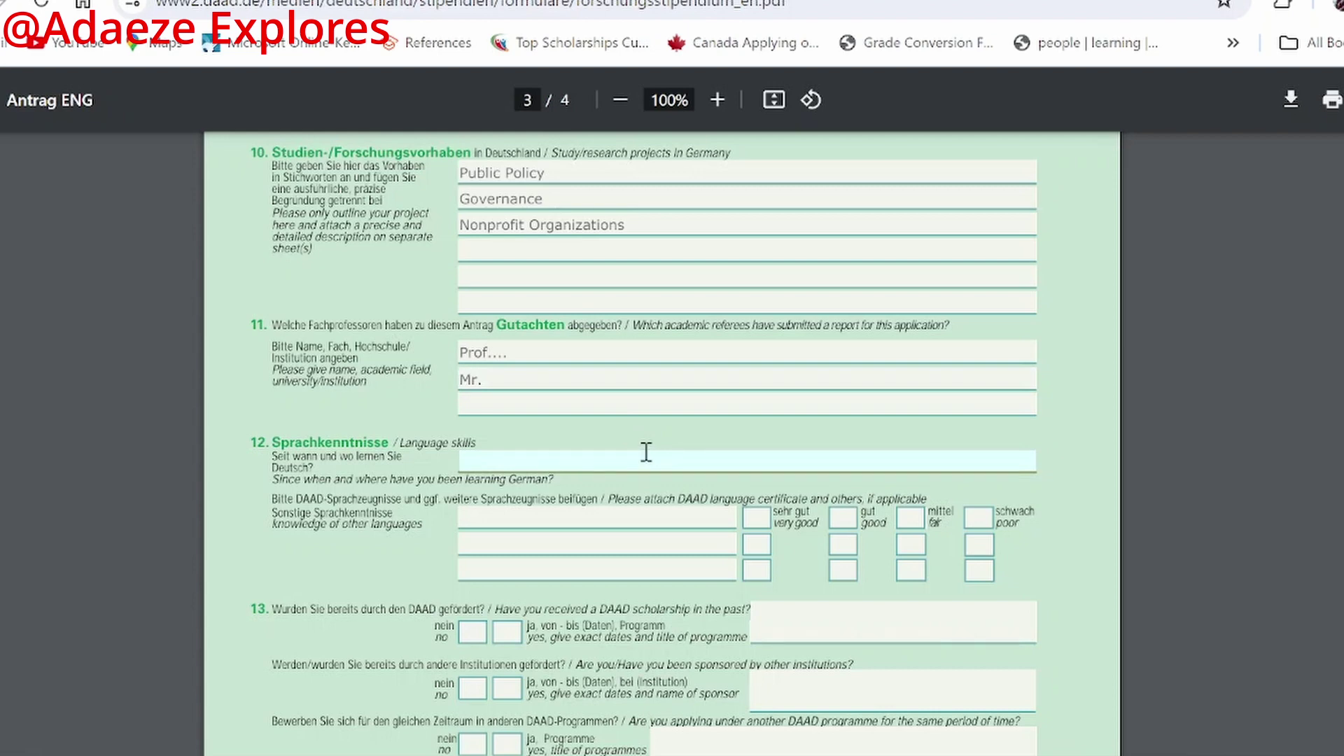
pyautogui.scroll(-2, 644, 451)
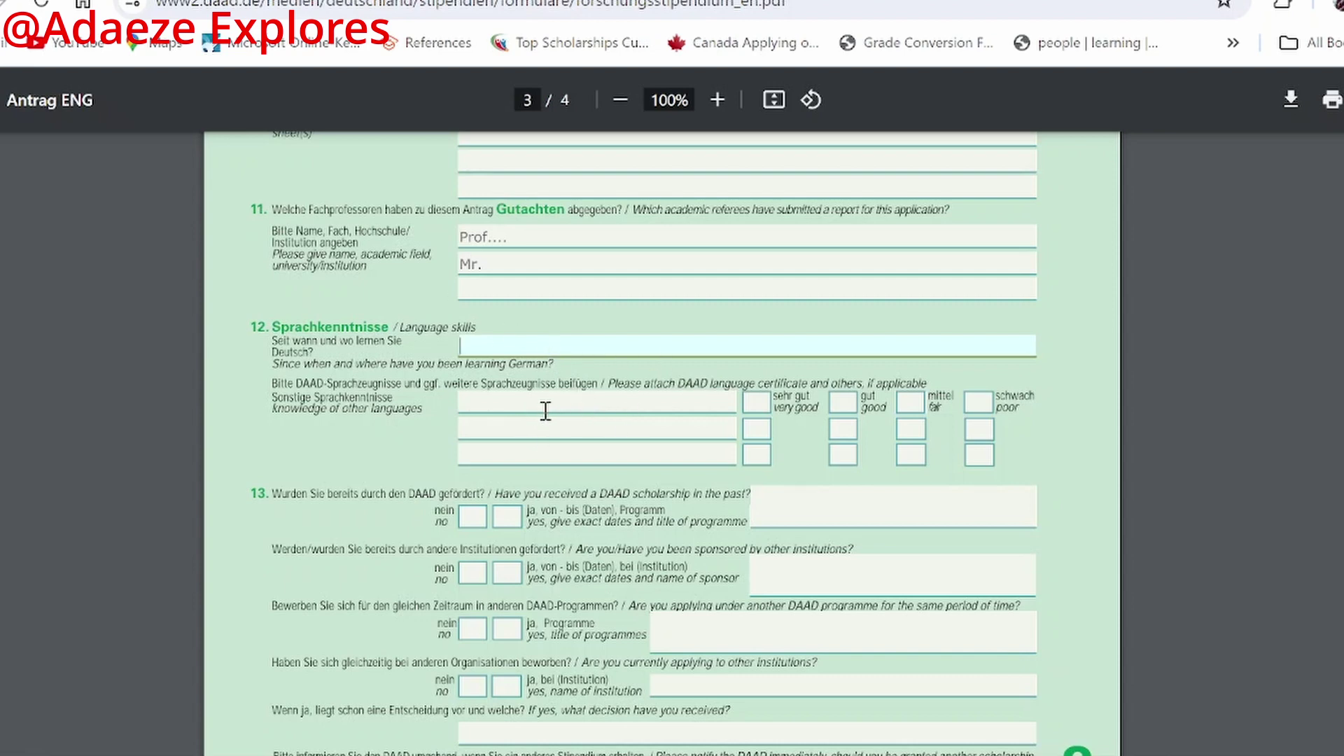
pyautogui.click(545, 404)
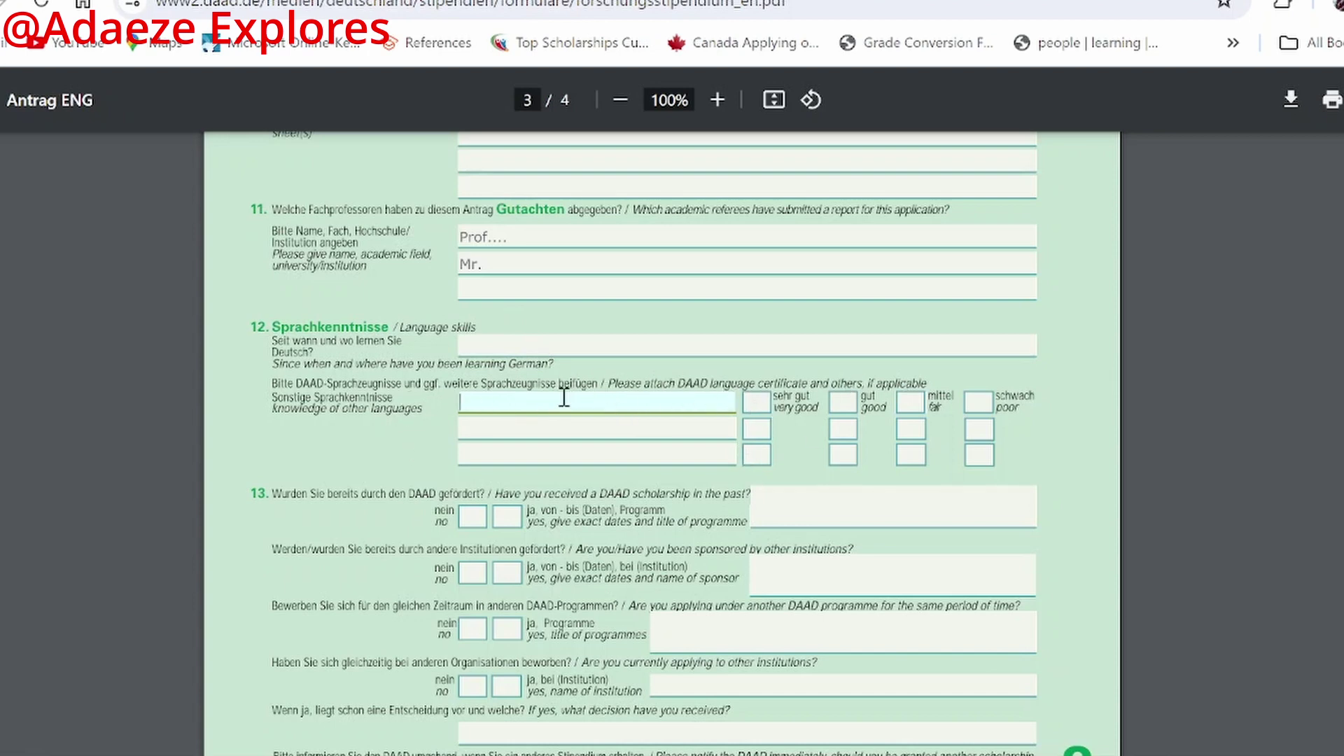
pyautogui.scroll(-2, 568, 404)
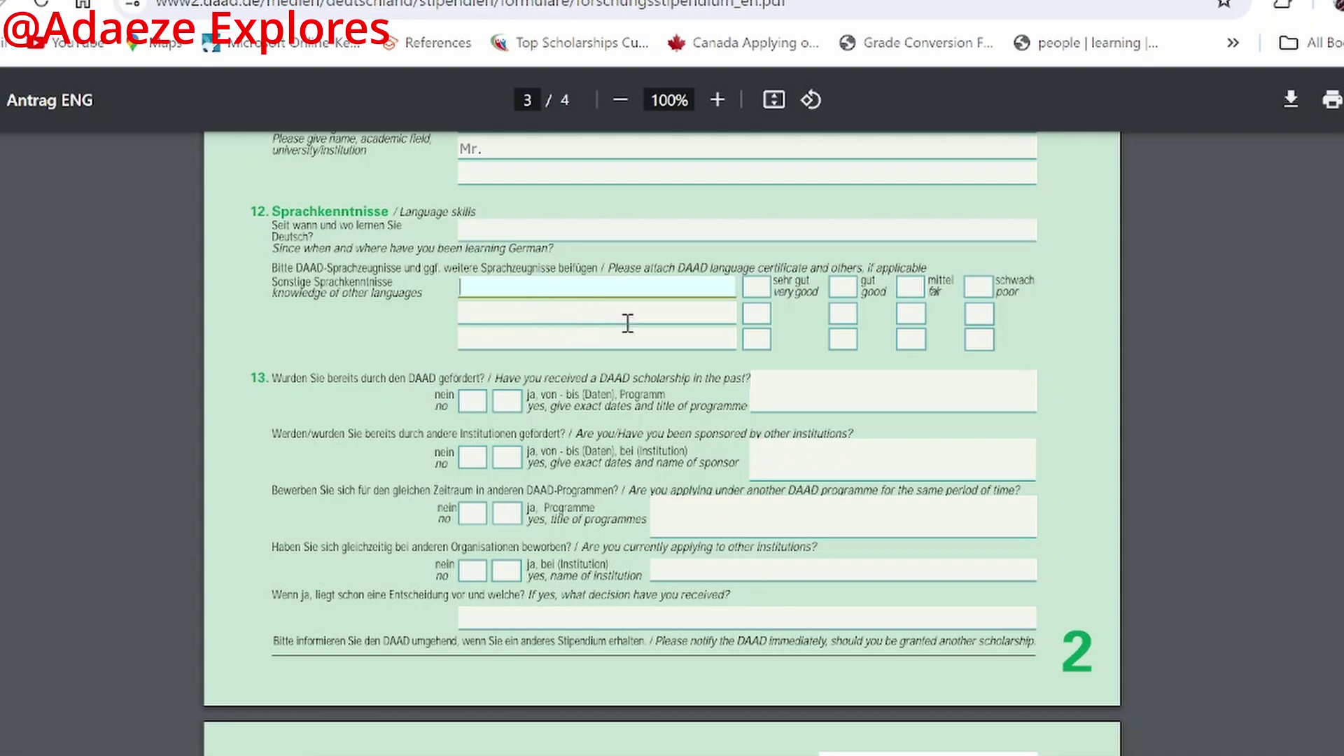
# Step: Tick no for past DAAD scholarship, another DAAD programme and other sponsorship, and yes for applying elsewhere
pyautogui.scroll(-2, 474, 409)
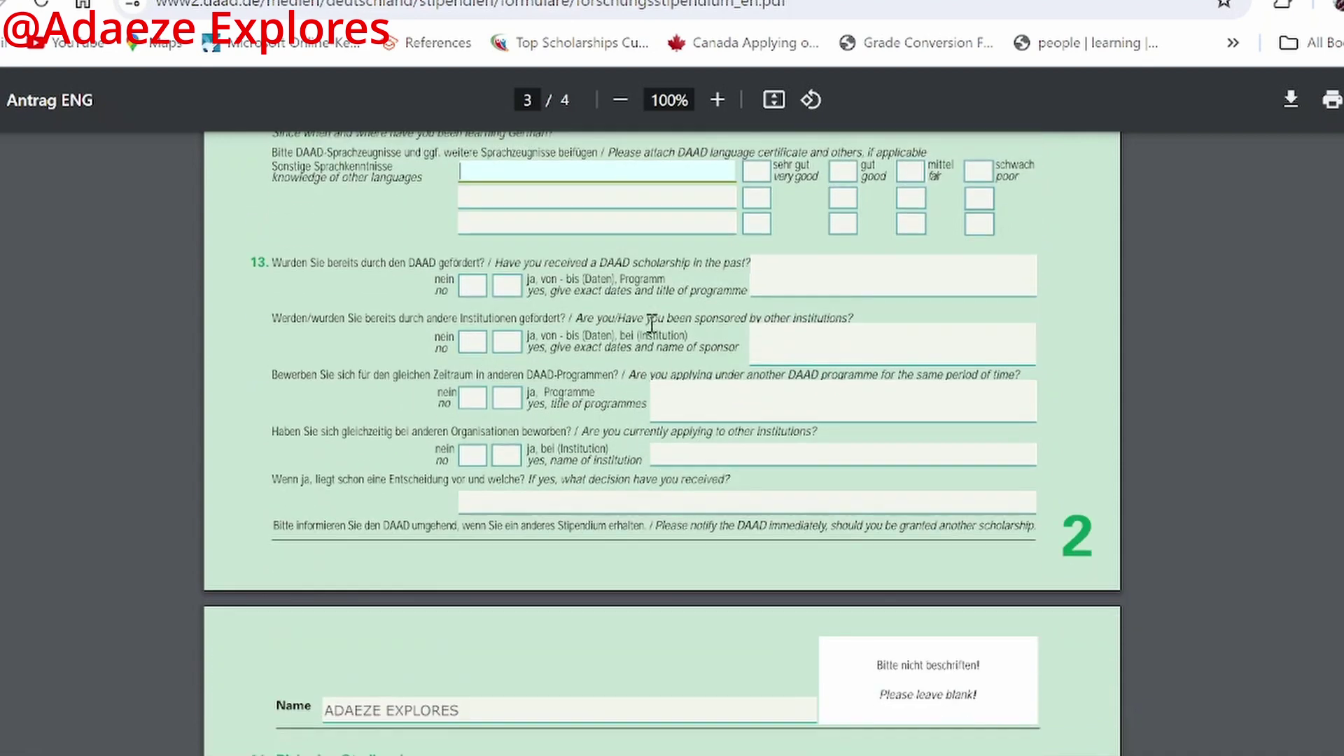
pyautogui.click(473, 287)
pyautogui.click(473, 287)
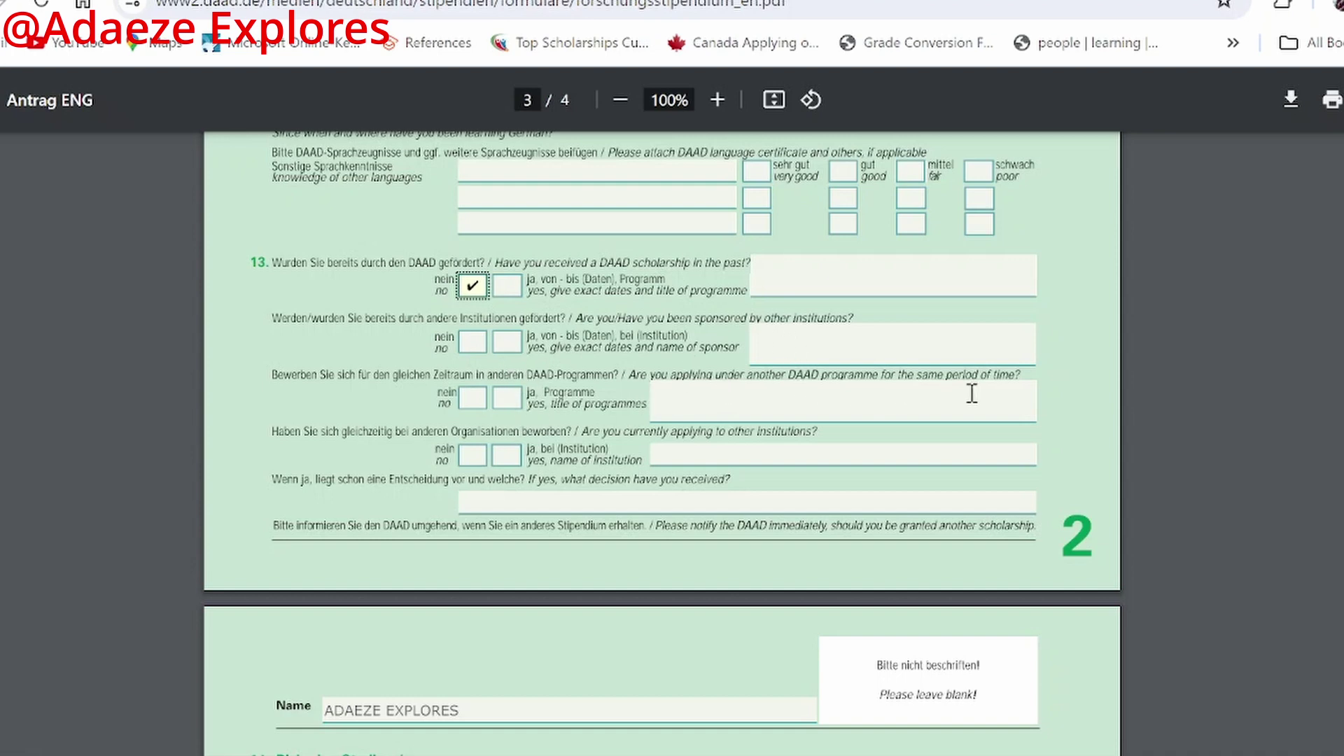
pyautogui.click(473, 398)
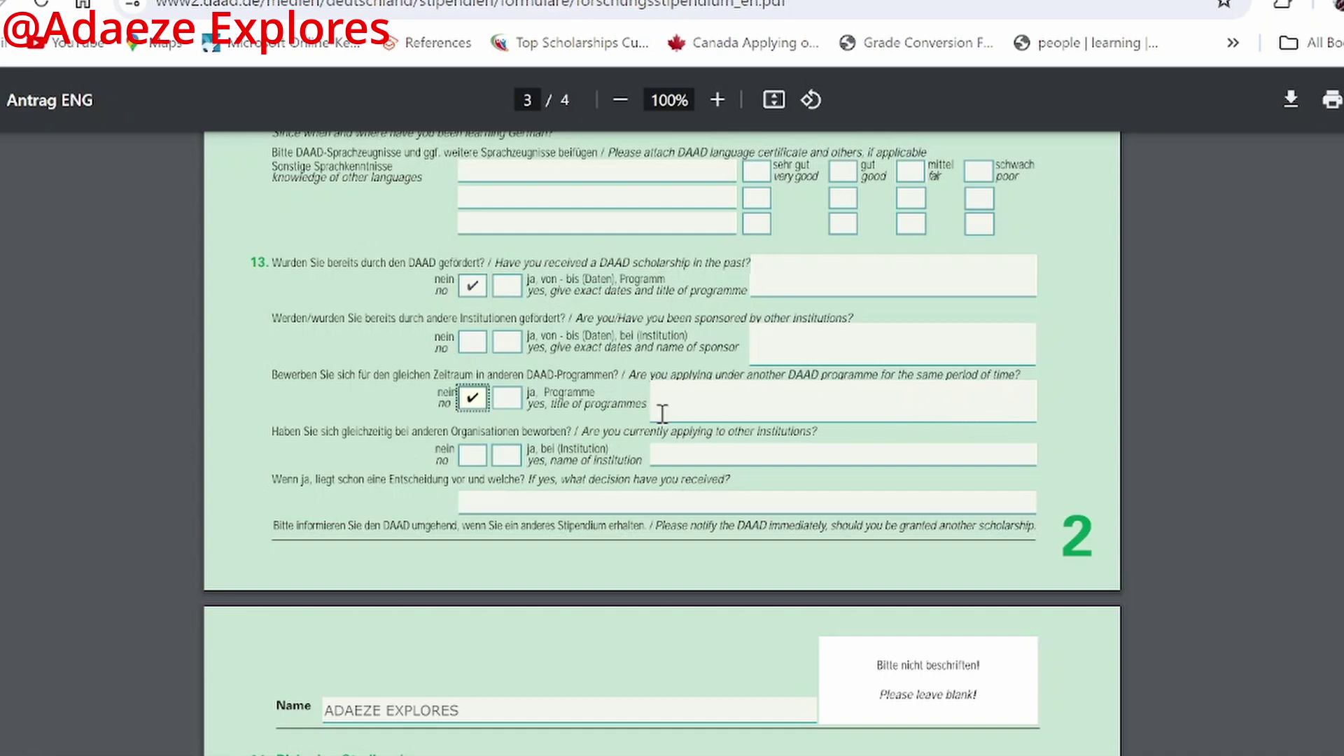
pyautogui.click(474, 346)
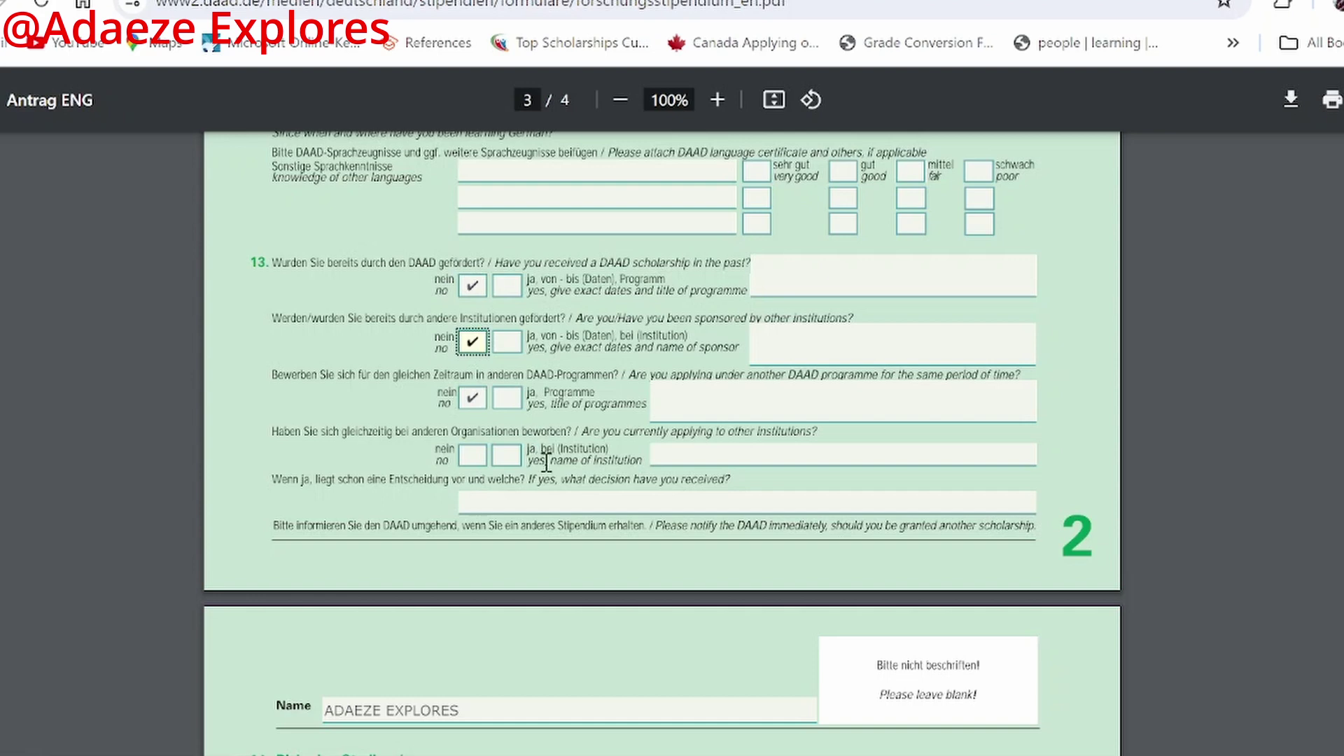
pyautogui.click(505, 459)
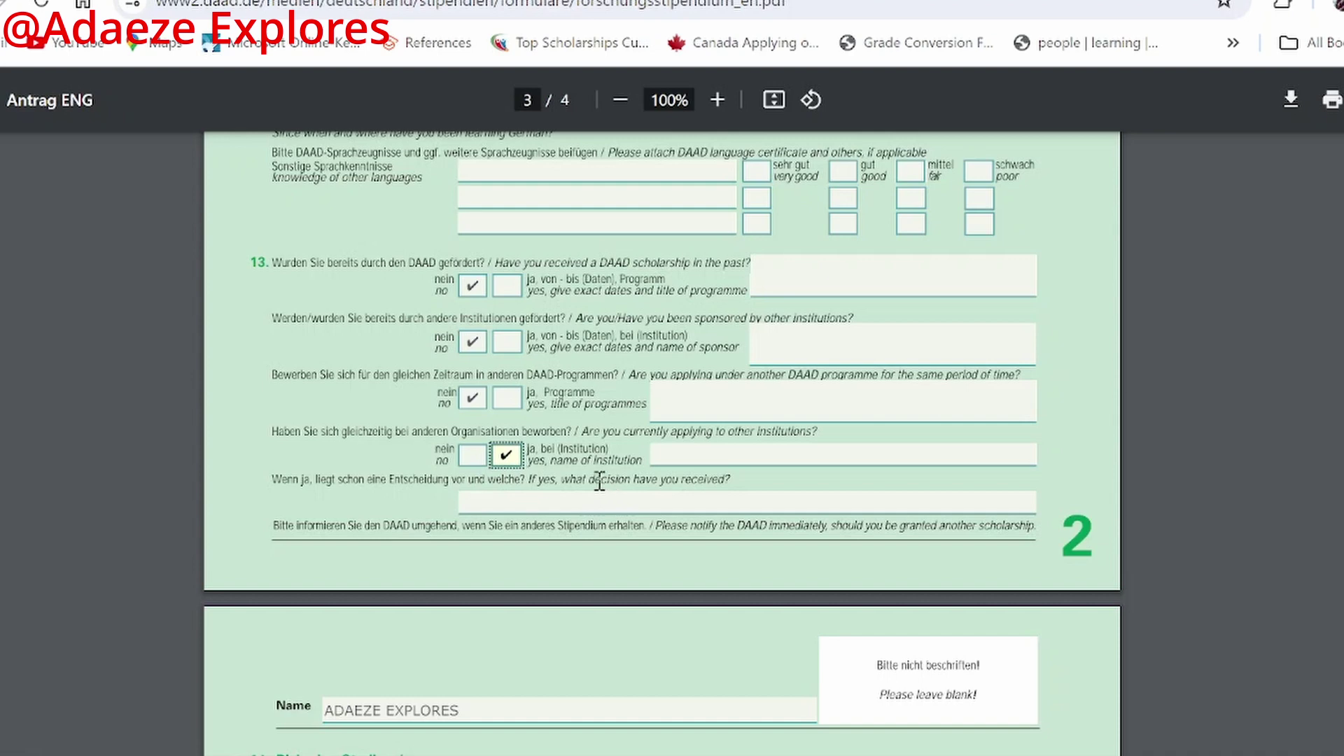
pyautogui.click(504, 498)
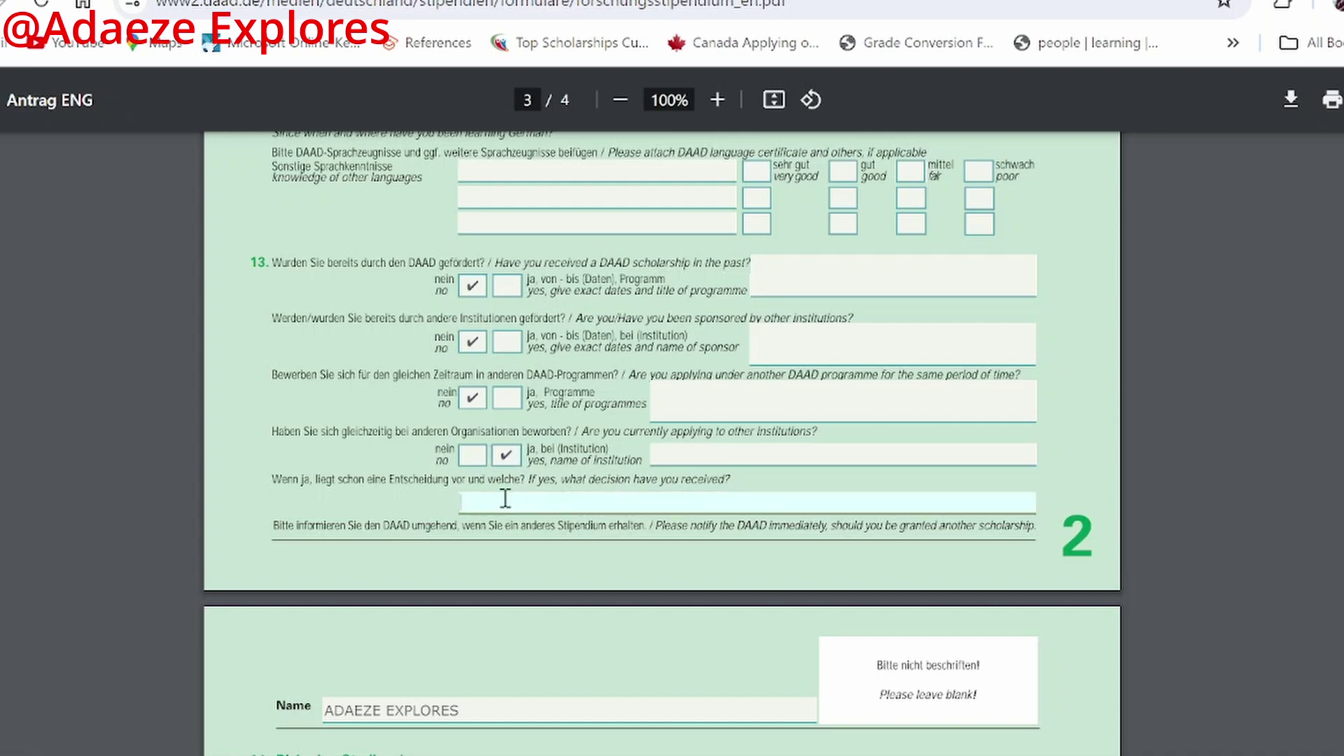
# Step: Enter 'Waiting for their Response /Gotten Admission without Funding' as the decision already received
pyautogui.write('Waiting for their rESPONSE')
pyautogui.press('BackSpace')
pyautogui.press('BackSpace')
pyautogui.press('BackSpace')
pyautogui.press('BackSpace')
pyautogui.press('BackSpace')
pyautogui.press('BackSpace')
pyautogui.press('BackSpace')
pyautogui.press('BackSpace')
pyautogui.write('Response')
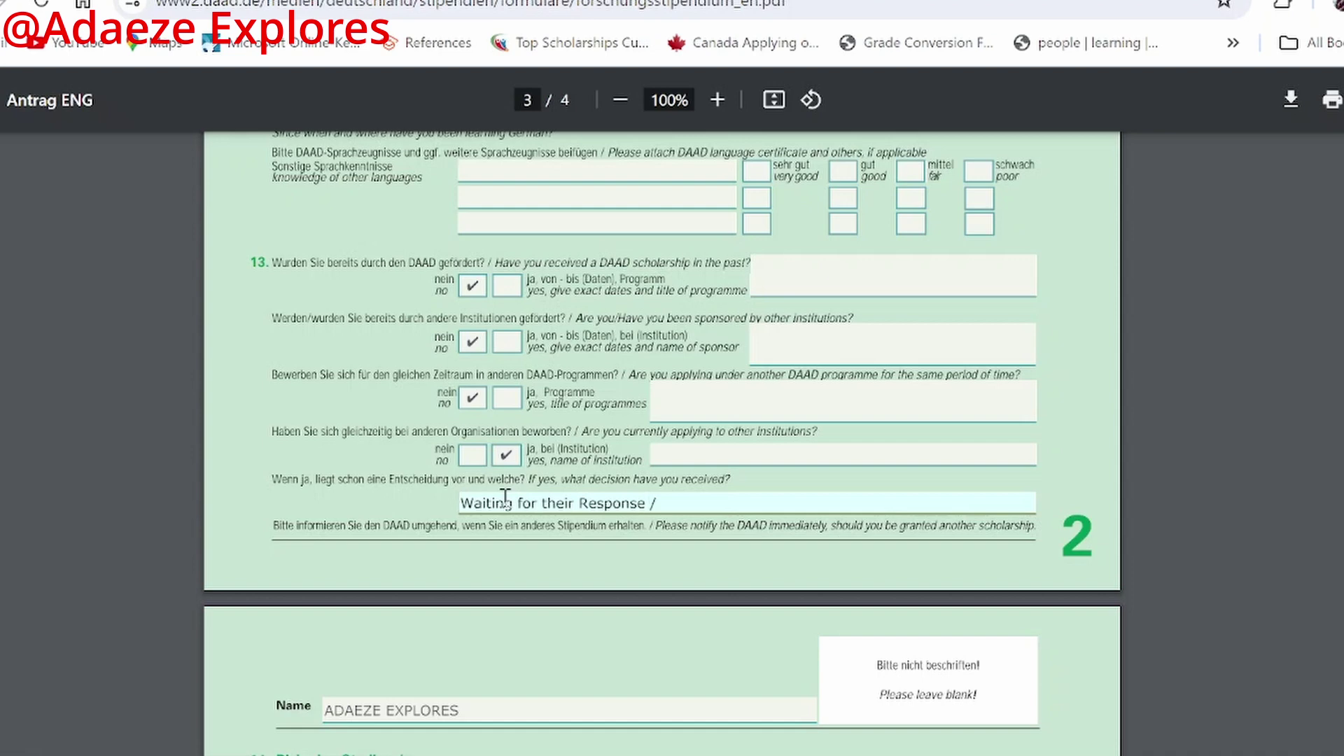
pyautogui.write(' /Gotten ad')
pyautogui.press('BackSpace')
pyautogui.write('Admission withot')
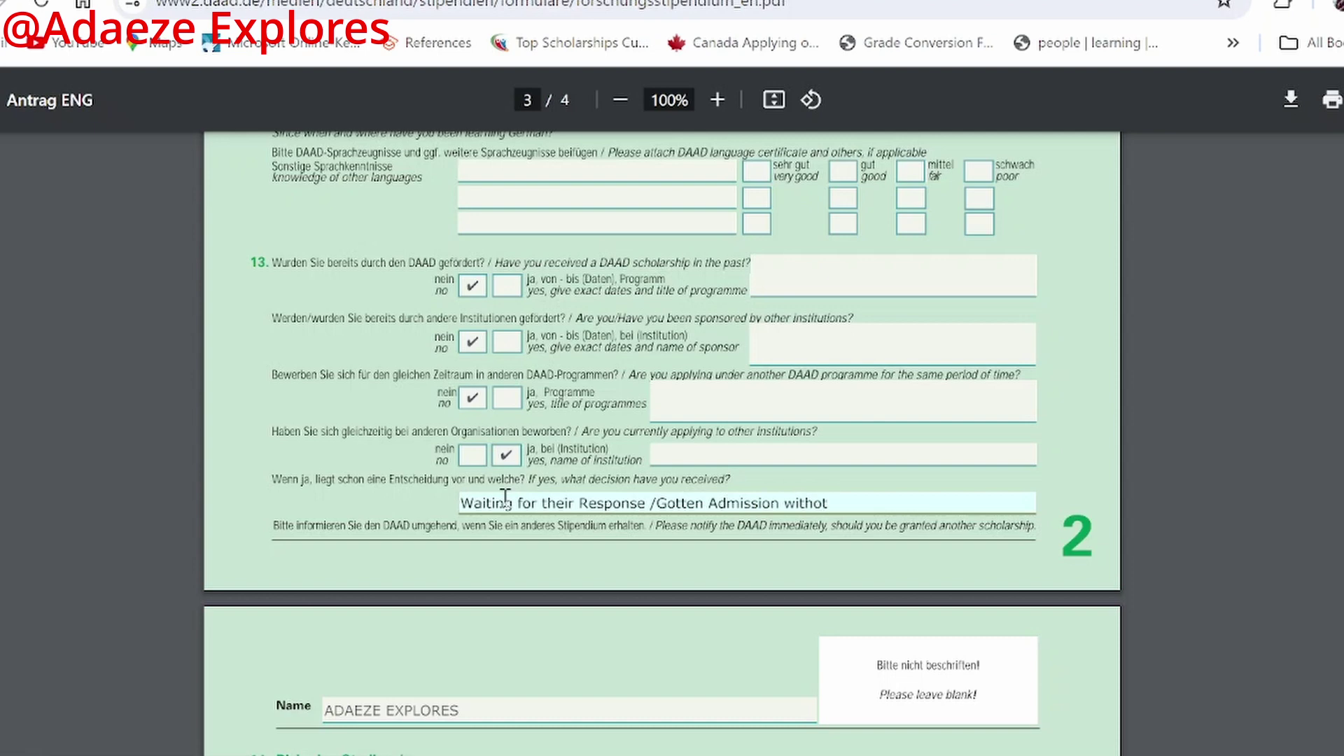
pyautogui.press('BackSpace')
pyautogui.write('ut Funding')
pyautogui.scroll(-2, 606, 387)
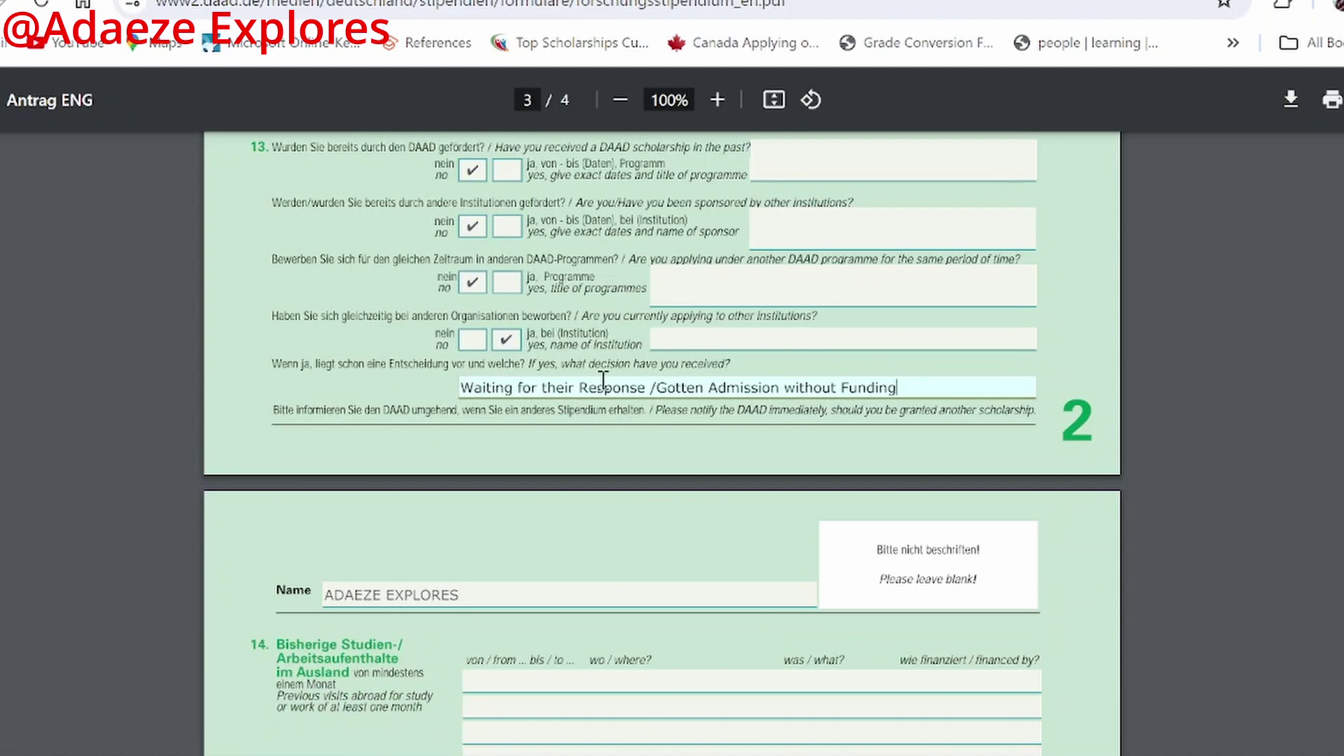
pyautogui.scroll(-1, 725, 532)
# Step: Scroll past the stays-abroad field to page 4 and place the cursor in the first work-experience row
pyautogui.scroll(-3, 725, 532)
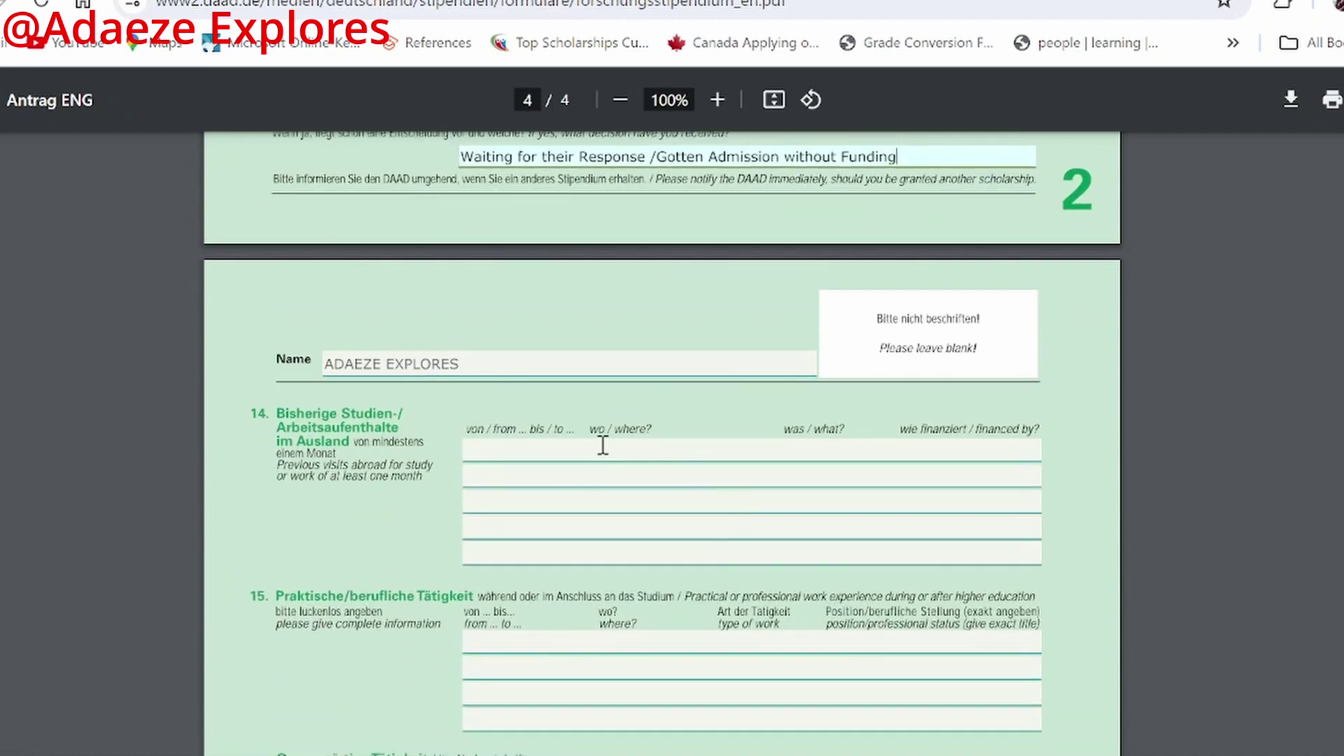
pyautogui.scroll(-2, 608, 469)
pyautogui.click(564, 337)
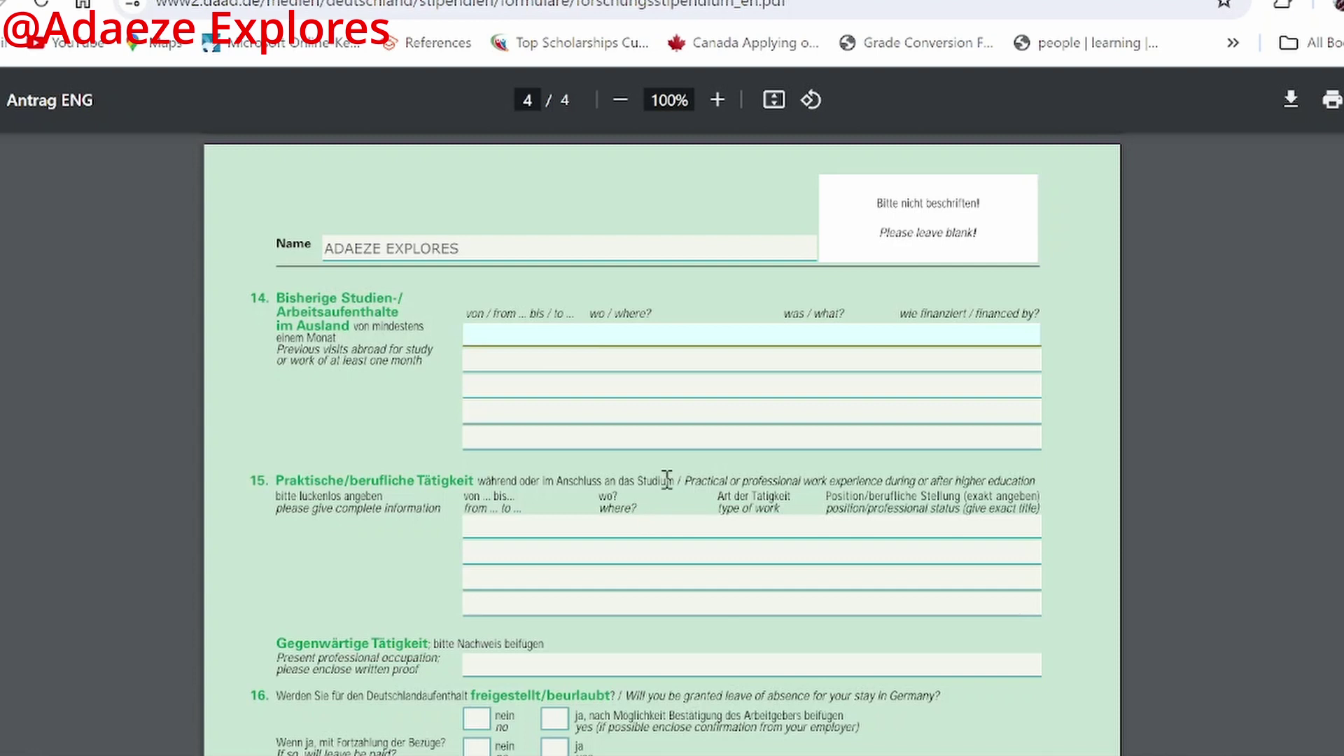
pyautogui.scroll(-2, 502, 397)
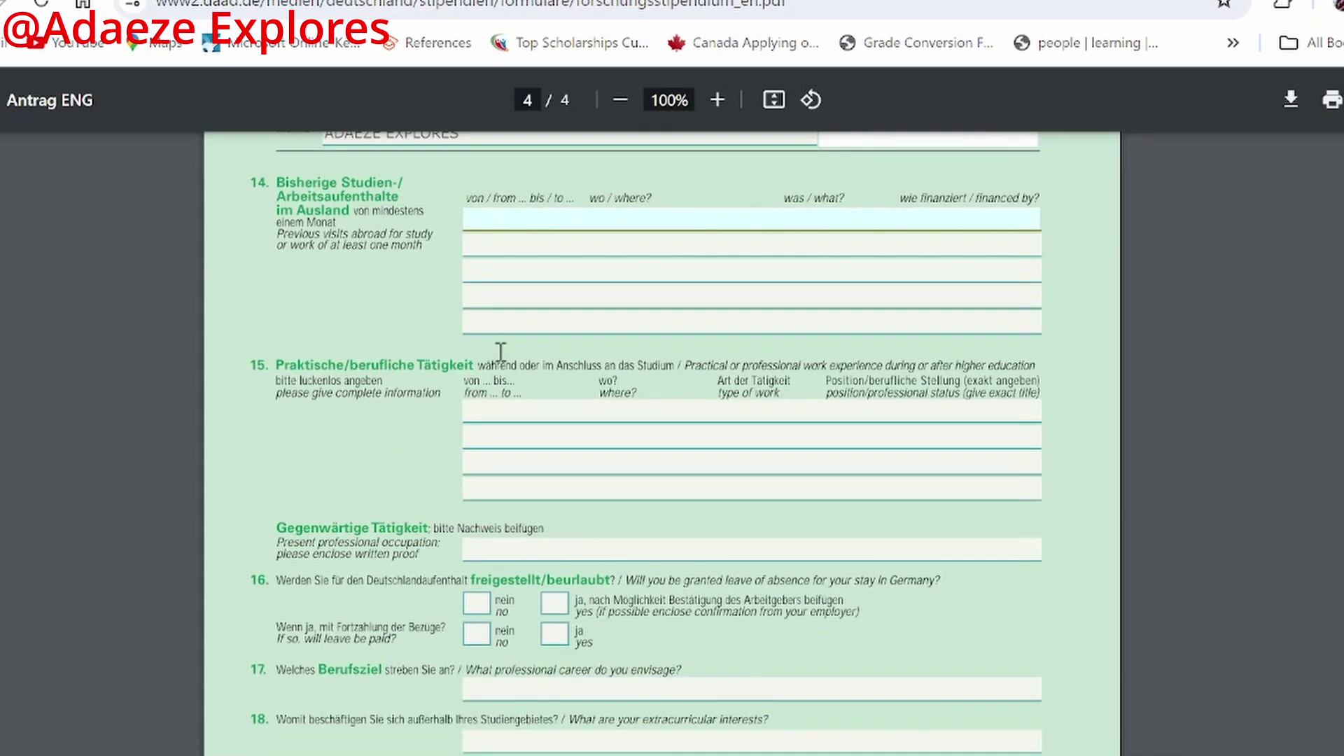
pyautogui.scroll(-2, 501, 354)
pyautogui.scroll(2, 504, 355)
pyautogui.click(493, 414)
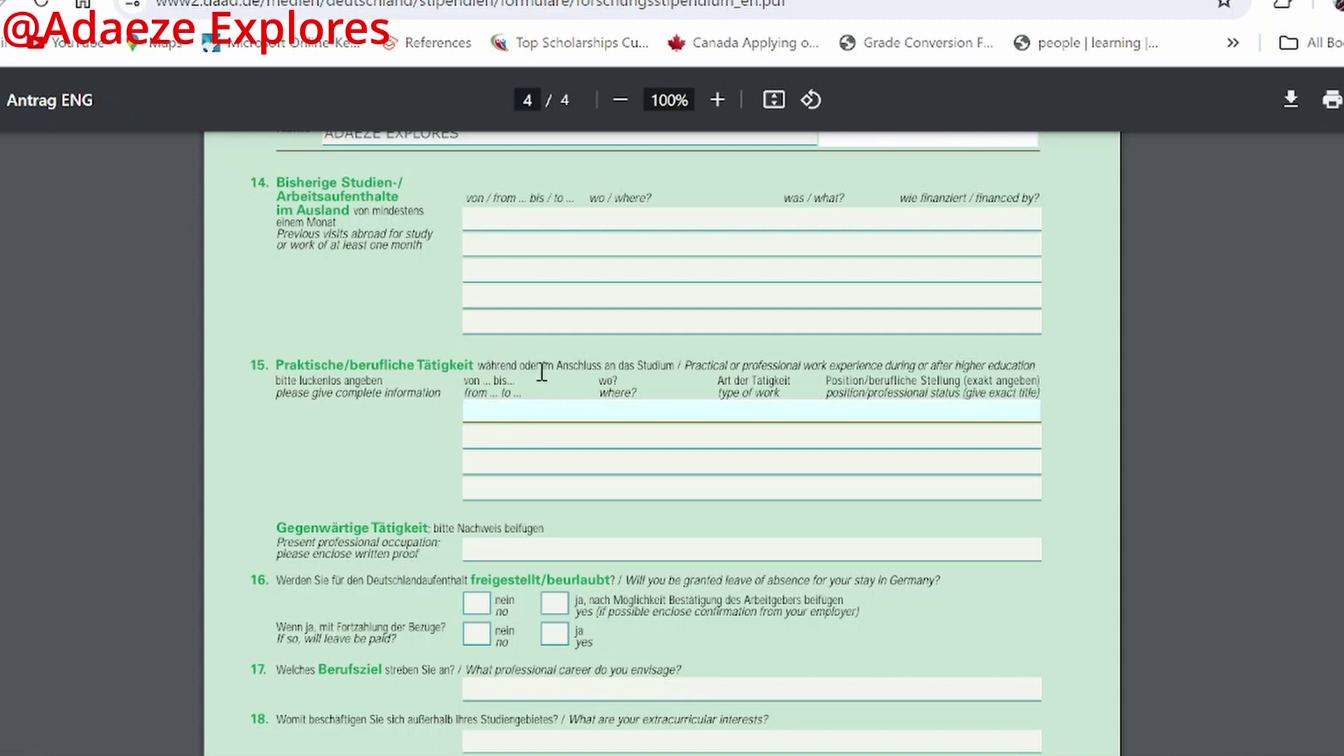
pyautogui.scroll(-2, 720, 411)
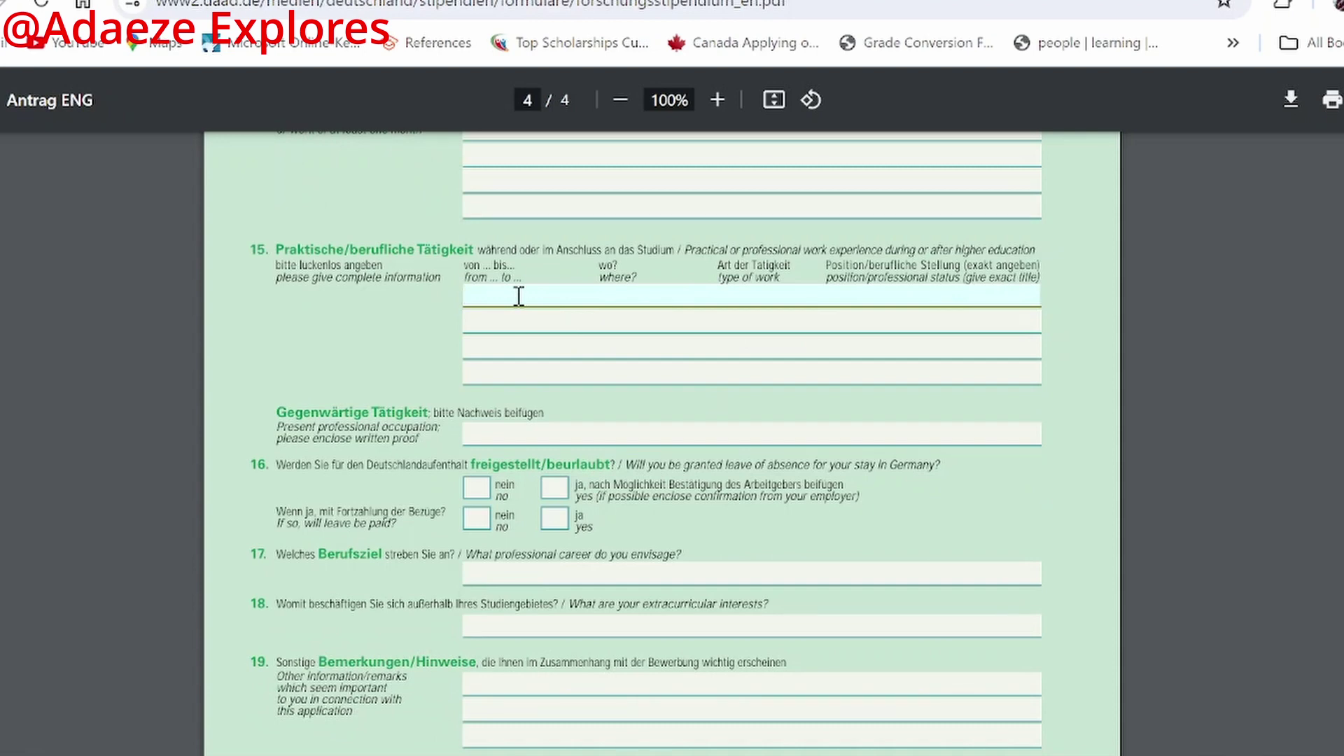
# Step: Enter 2022-Till Date and Peace and Conflict Centre, Lagos State in the first work-experience row
pyautogui.write('2-Till Date')
pyautogui.write('Peace and Conflict')
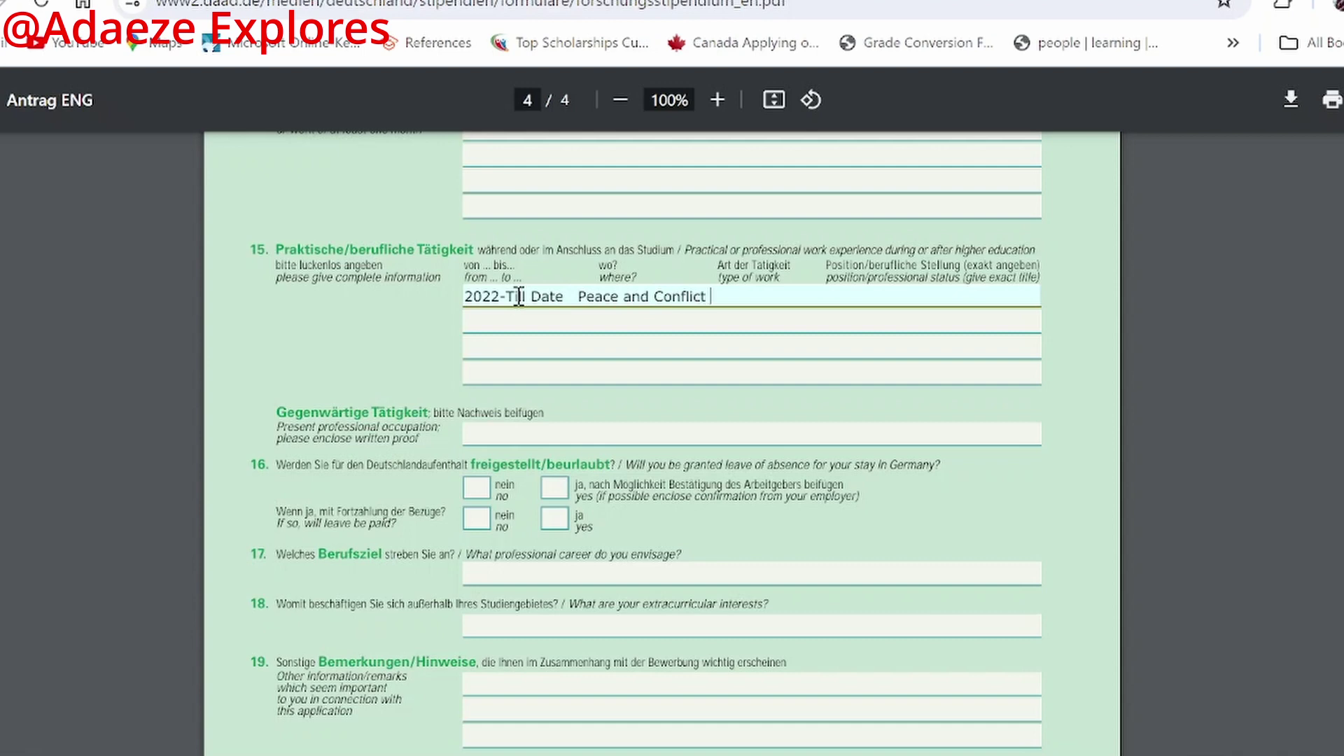
pyautogui.write(' Centre, Lago State')
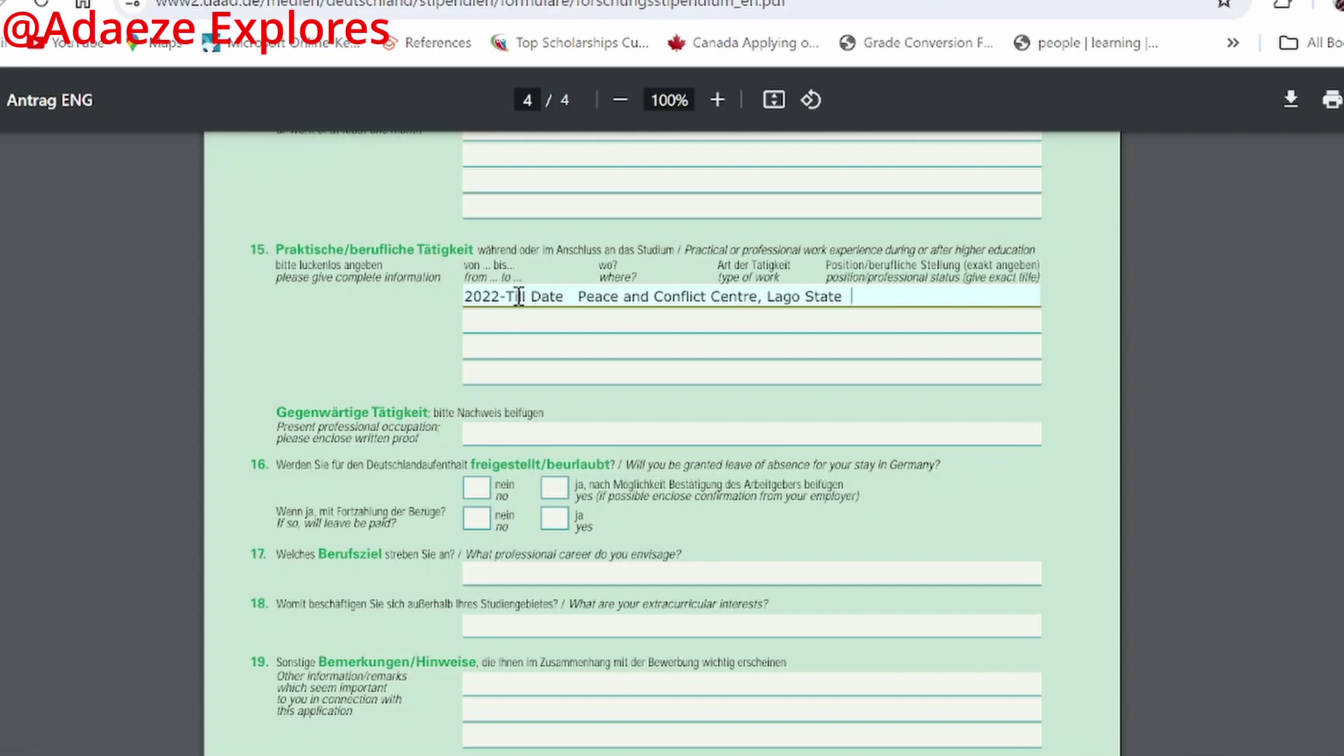
# Step: Add 'Full time Work' as the type of work and Junior Researcher as the position
pyautogui.write('Full time Work     Reseae')
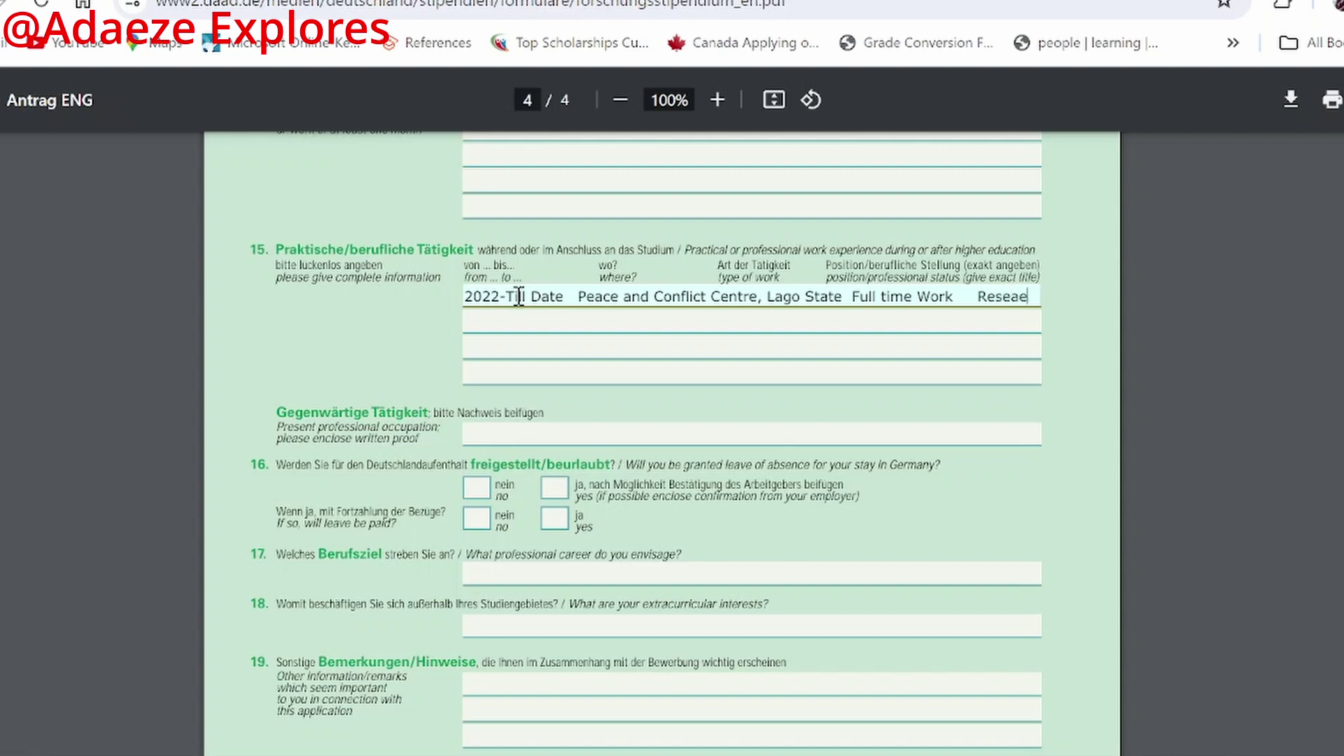
pyautogui.press('BackSpace')
pyautogui.write('rache')
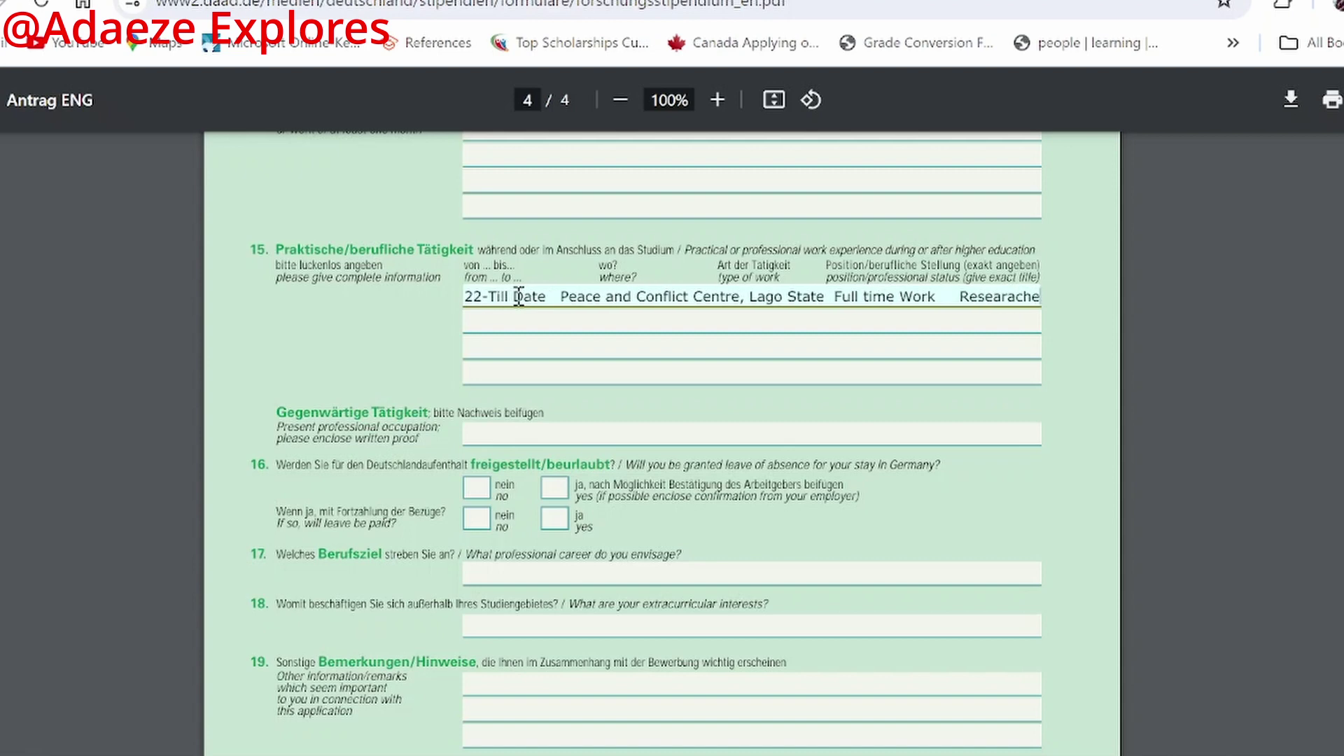
pyautogui.write('r')
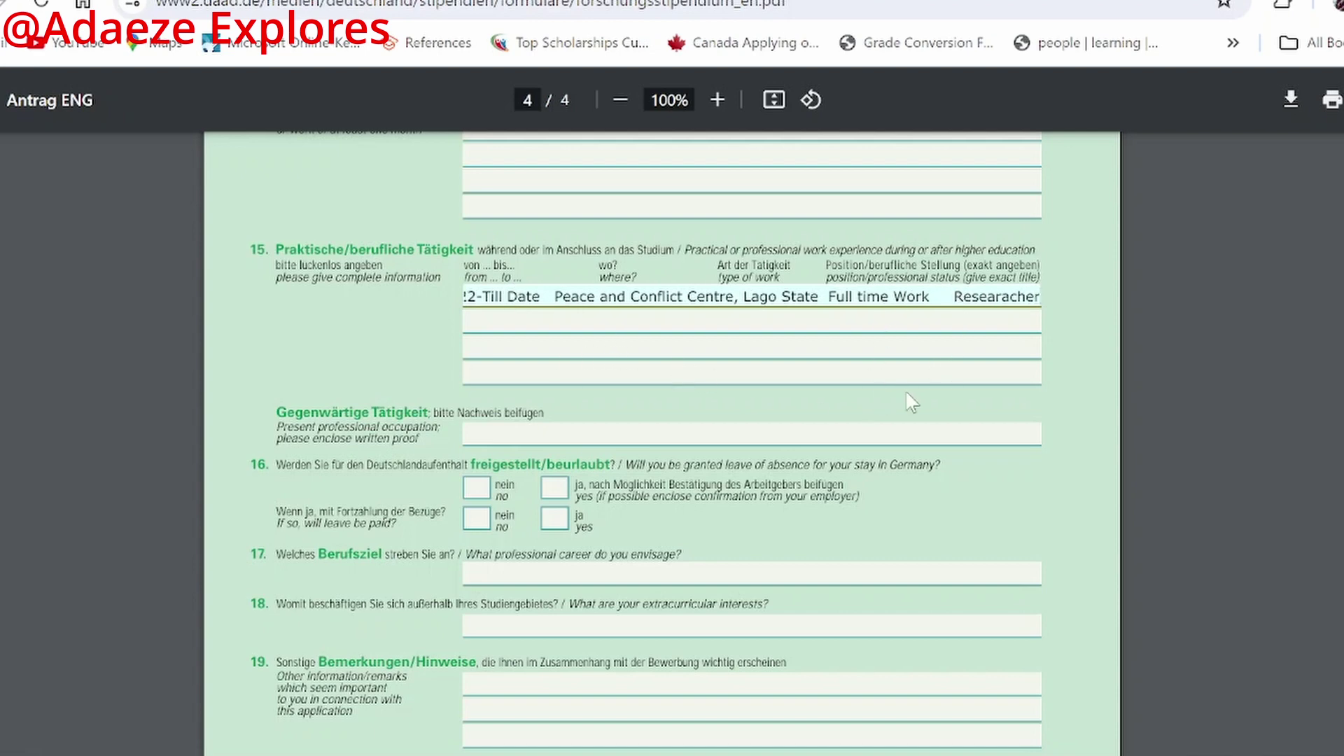
pyautogui.hotkey('ctrl', 'Left')
pyautogui.write('Junior')
pyautogui.write('se')
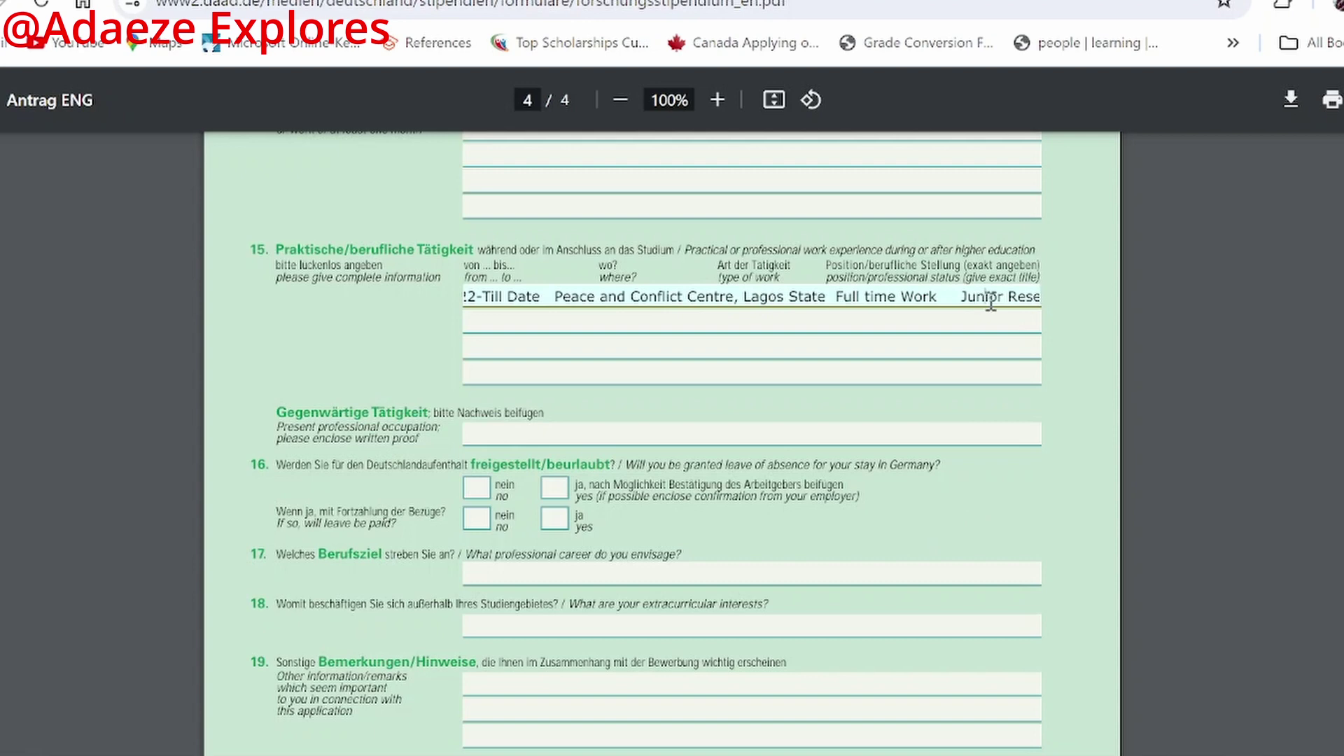
pyautogui.write('ara')
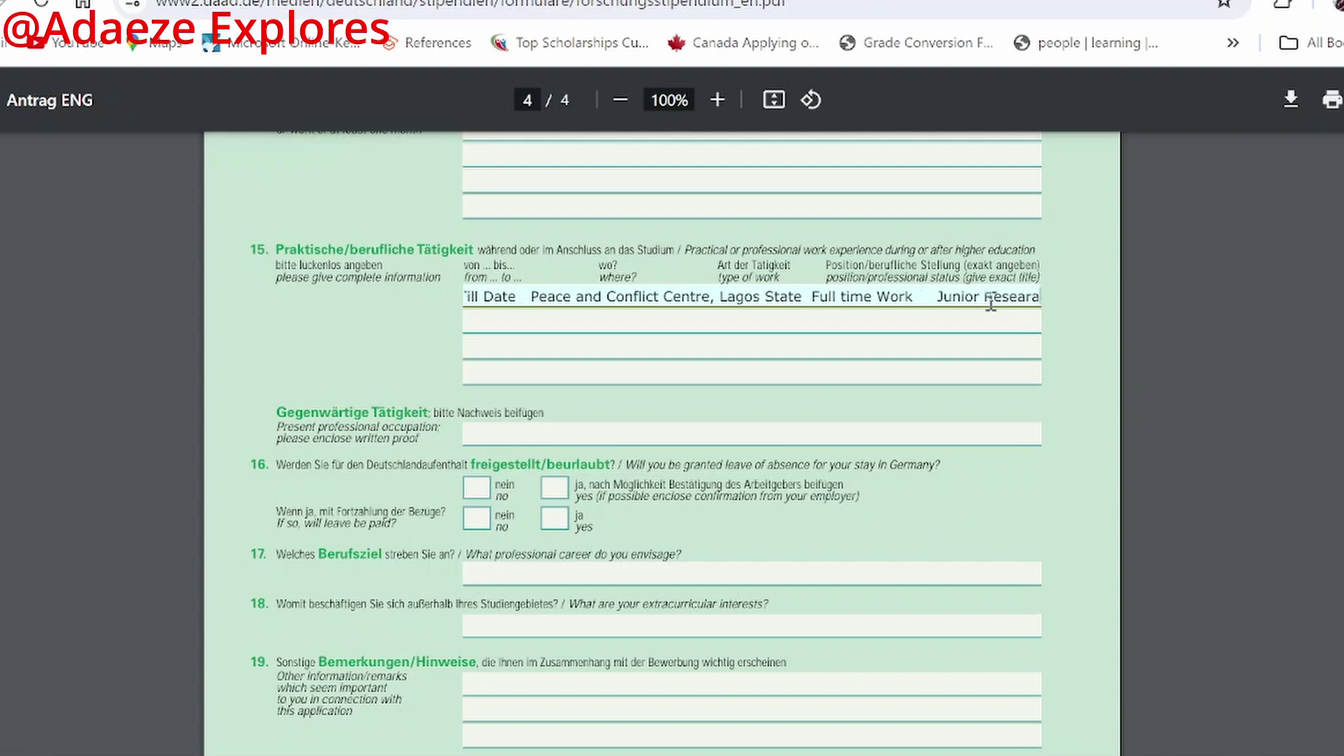
pyautogui.write('cher')
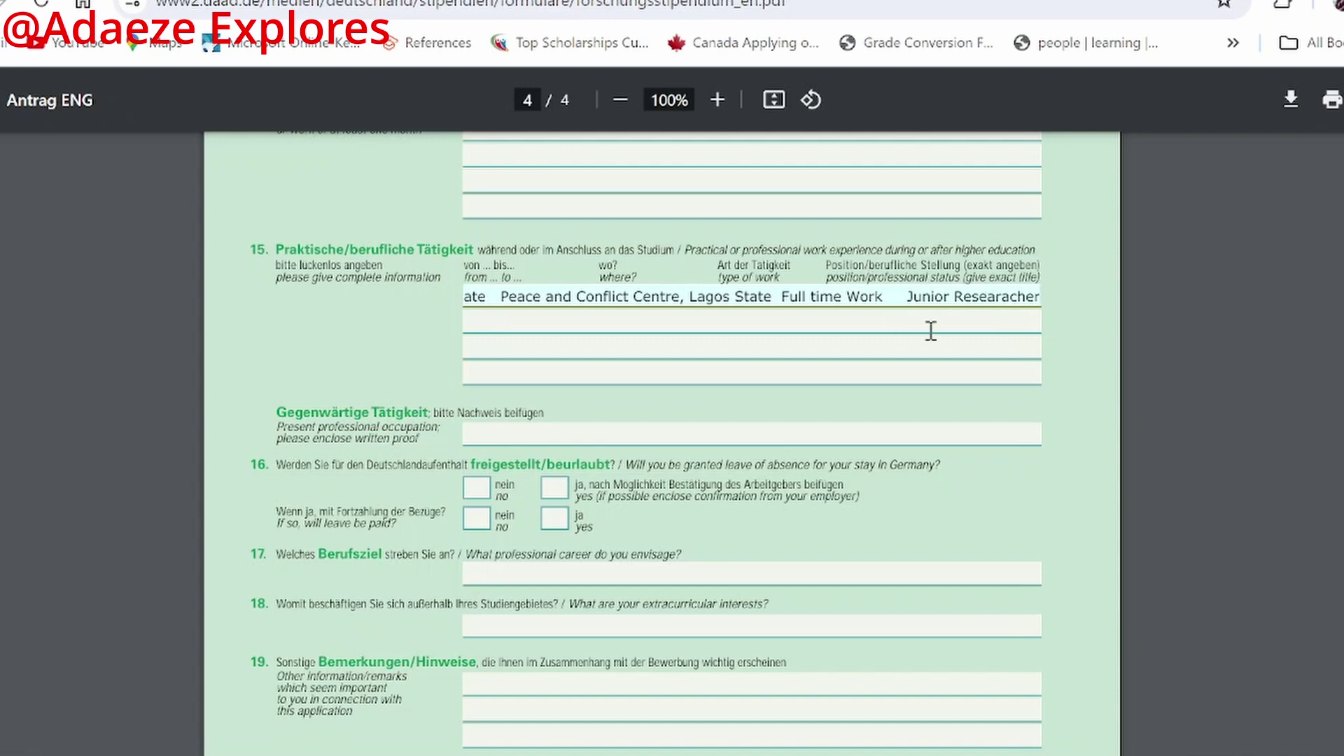
pyautogui.click(578, 319)
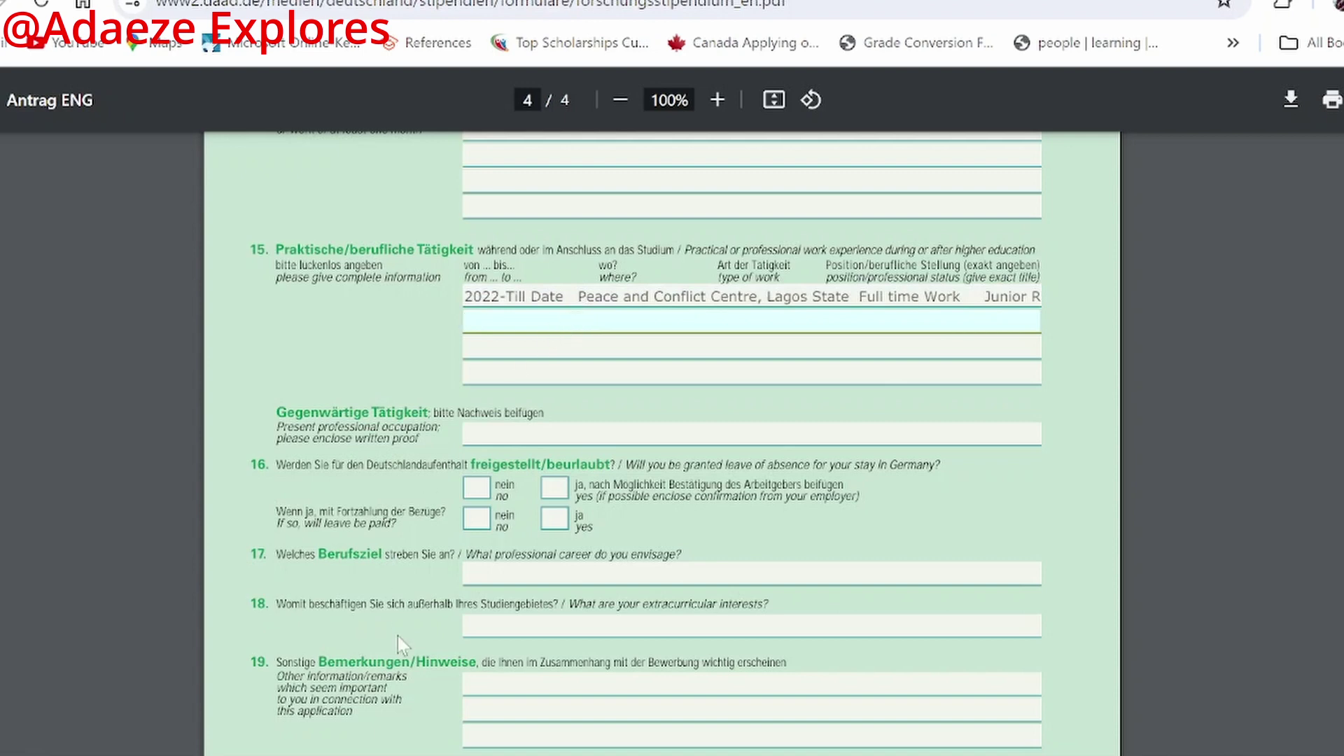
# Step: Enter 2020-2021 and the employer Govenment Policies Institute in the second work-experience row
pyautogui.write('2020-')
pyautogui.write('21')
pyautogui.press('BackSpace')
pyautogui.press('BackSpace')
pyautogui.write('2021')
pyautogui.write('Environ')
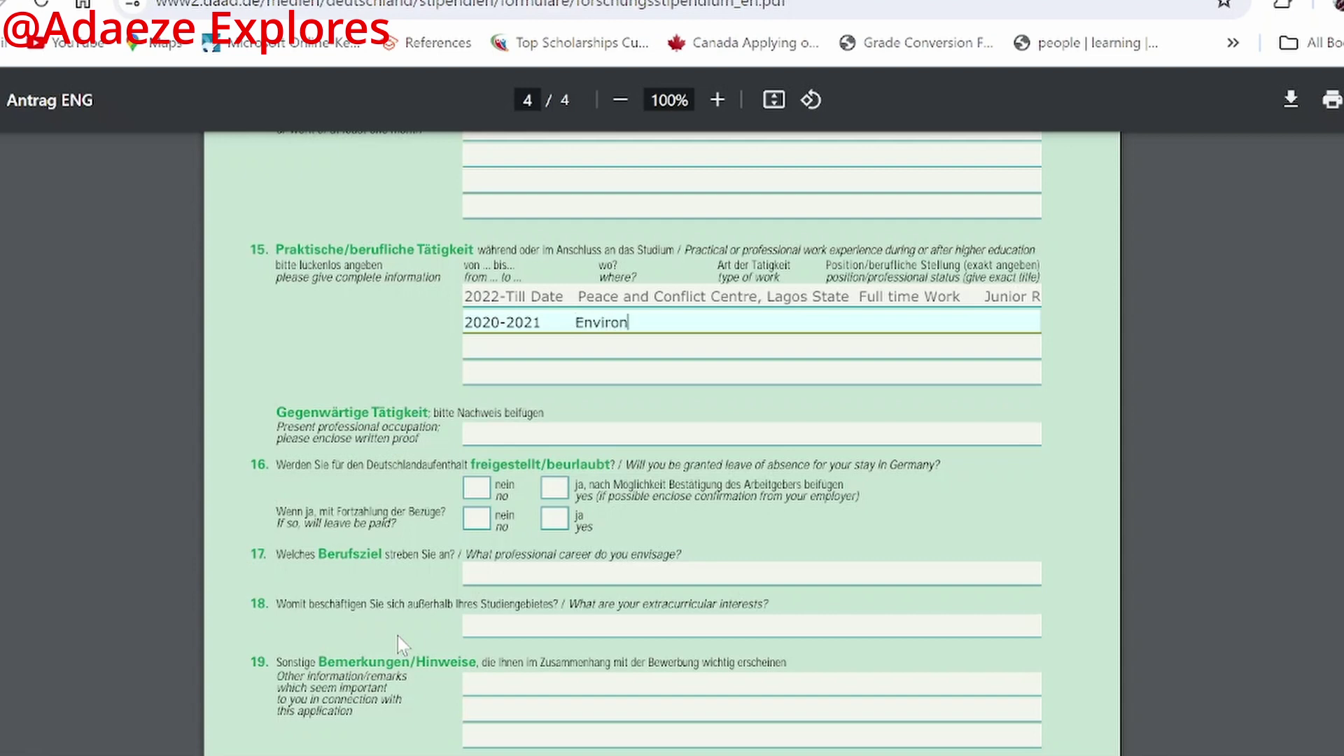
pyautogui.write('al')
pyautogui.press('BackSpace')
pyautogui.press('BackSpace')
pyautogui.write('ment')
pyautogui.press('BackSpace')
pyautogui.press('BackSpace')
pyautogui.press('BackSpace')
pyautogui.press('BackSpace')
pyautogui.press('BackSpace')
pyautogui.press('BackSpace')
pyautogui.press('BackSpace')
pyautogui.press('BackSpace')
pyautogui.press('BackSpace')
pyautogui.press('BackSpace')
pyautogui.press('BackSpace')
pyautogui.press('BackSpace')
pyautogui.write('N')
pyautogui.write('Govenm')
pyautogui.write('ent ')
pyautogui.write('Policies')
pyautogui.write('Inst')
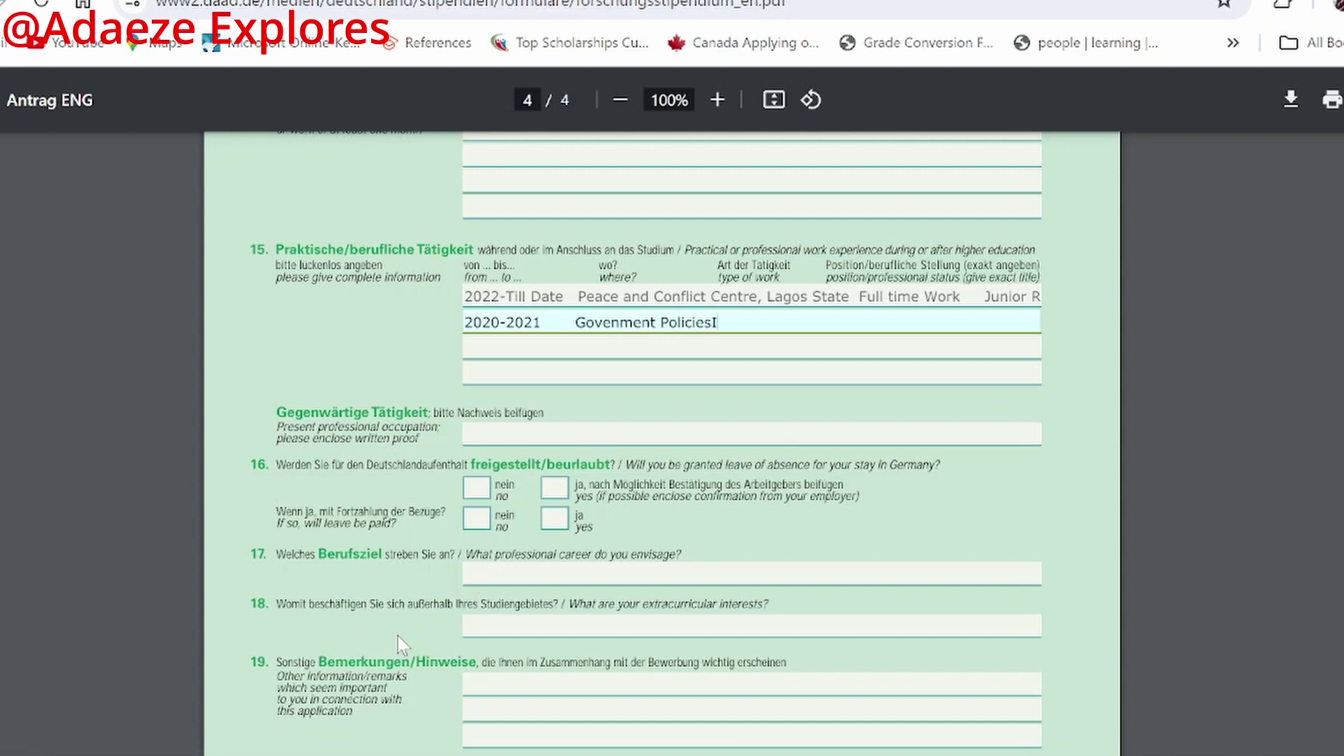
pyautogui.write('itute')
pyautogui.press('Left')
pyautogui.press('Left')
pyautogui.press('Left')
pyautogui.press('Left')
pyautogui.press('Left')
pyautogui.press('Left')
pyautogui.press('Left')
pyautogui.press('Left')
pyautogui.press('Left')
# Step: Add the location Abia State and the role Volunteer after the institute name
pyautogui.scroll(-4, 791, 323)
pyautogui.scroll(3, 786, 294)
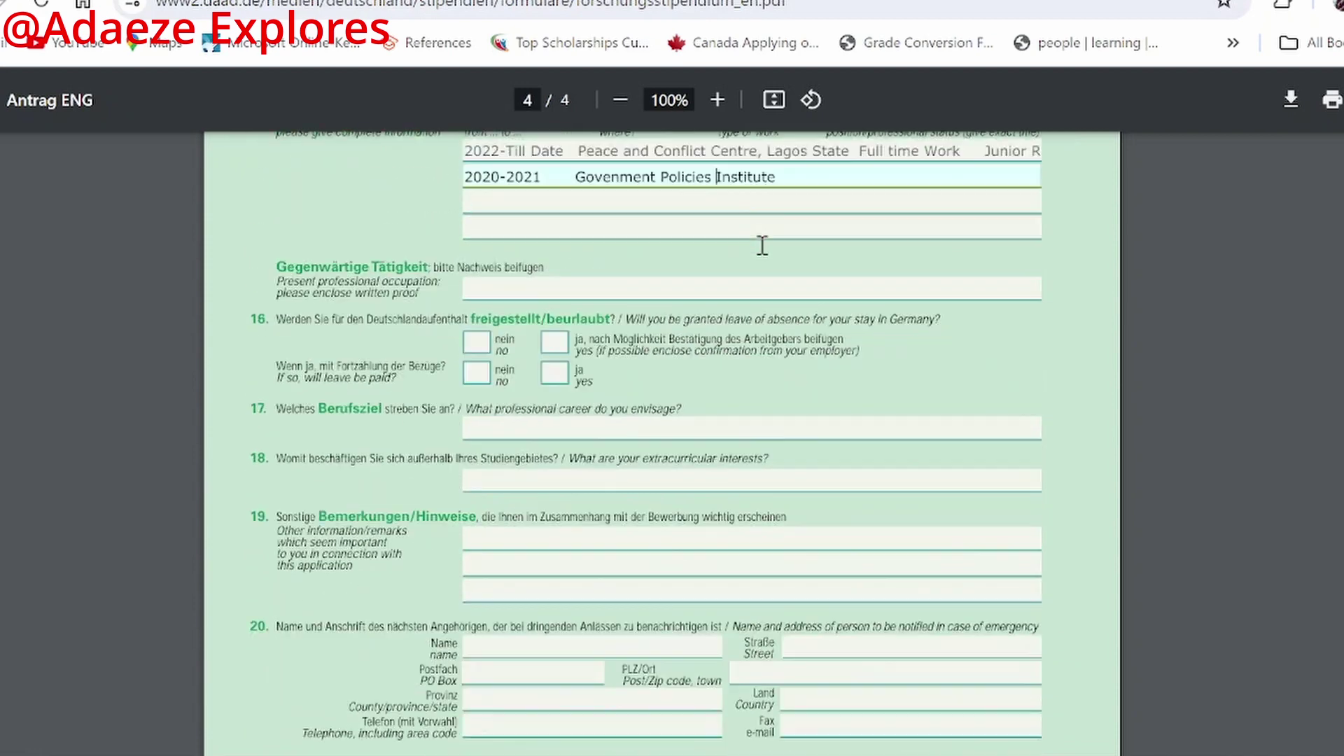
pyautogui.click(858, 207)
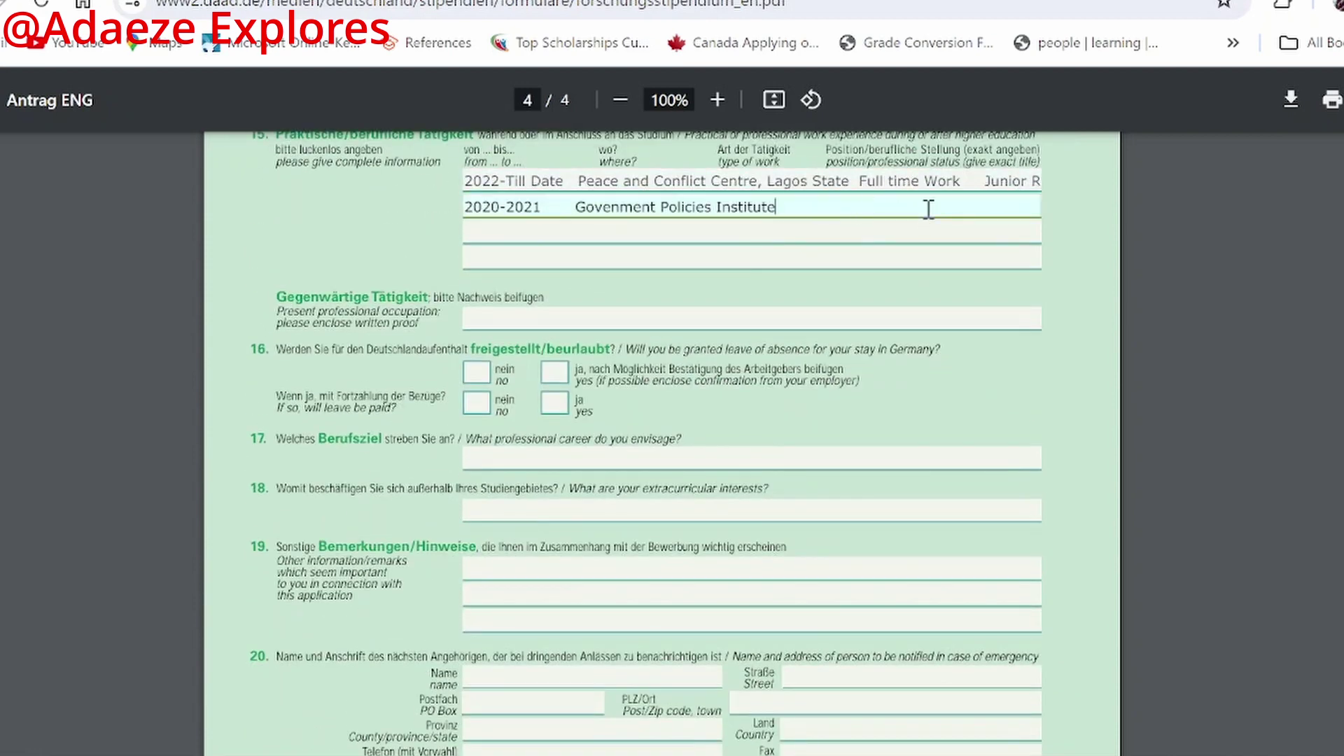
pyautogui.write('<volunt')
pyautogui.write('eer')
pyautogui.press('Left')
pyautogui.press('Left')
pyautogui.press('Left')
pyautogui.press('Left')
pyautogui.press('Left')
pyautogui.press('Left')
pyautogui.press('Left')
pyautogui.press('Left')
pyautogui.press('BackSpace')
pyautogui.press('BackSpace')
pyautogui.write('V')
pyautogui.press('End')
pyautogui.press('BackSpace')
pyautogui.write(', A')
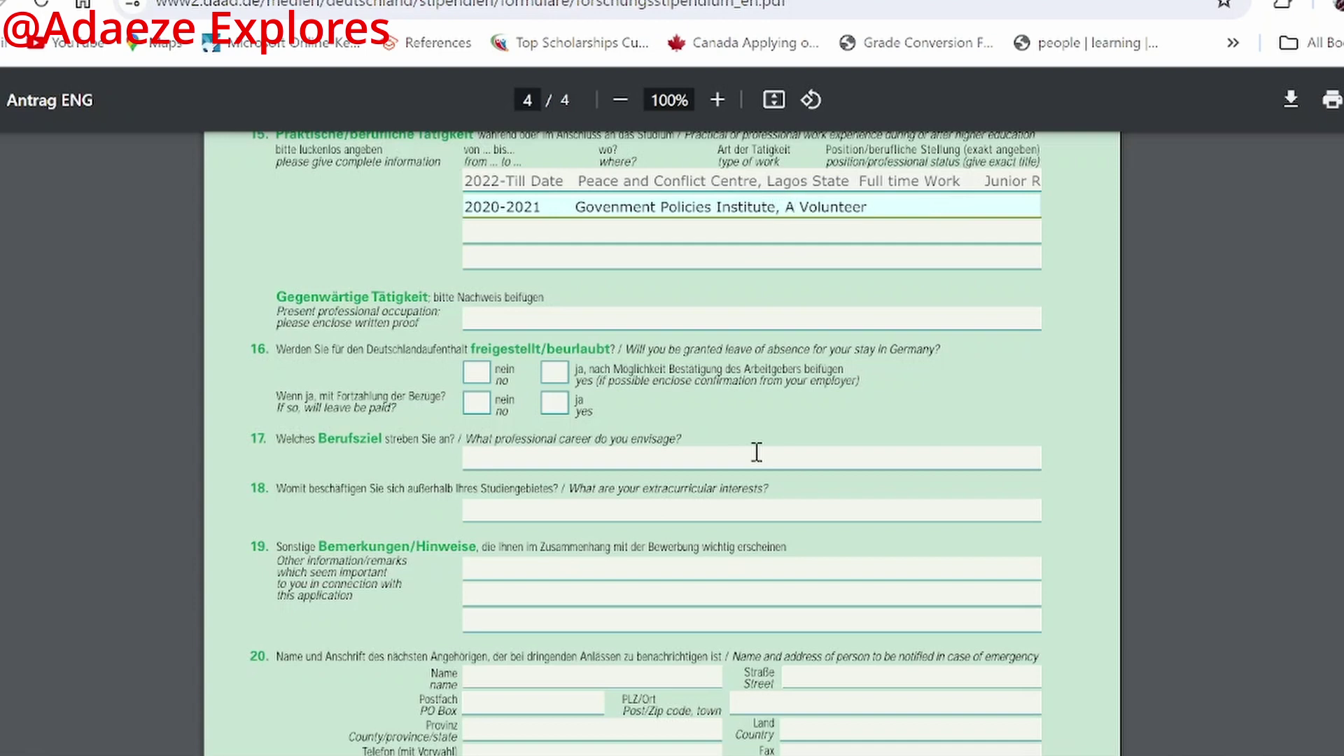
pyautogui.write('bia State')
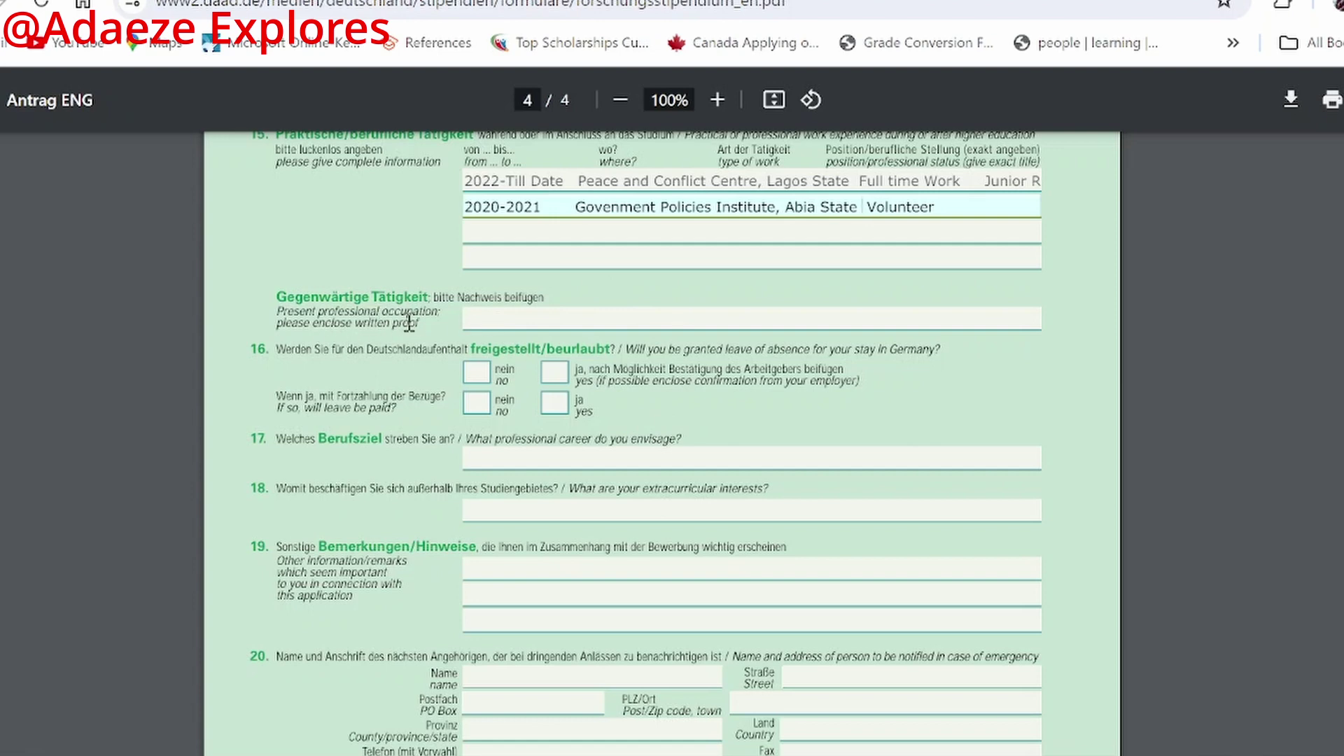
pyautogui.click(542, 320)
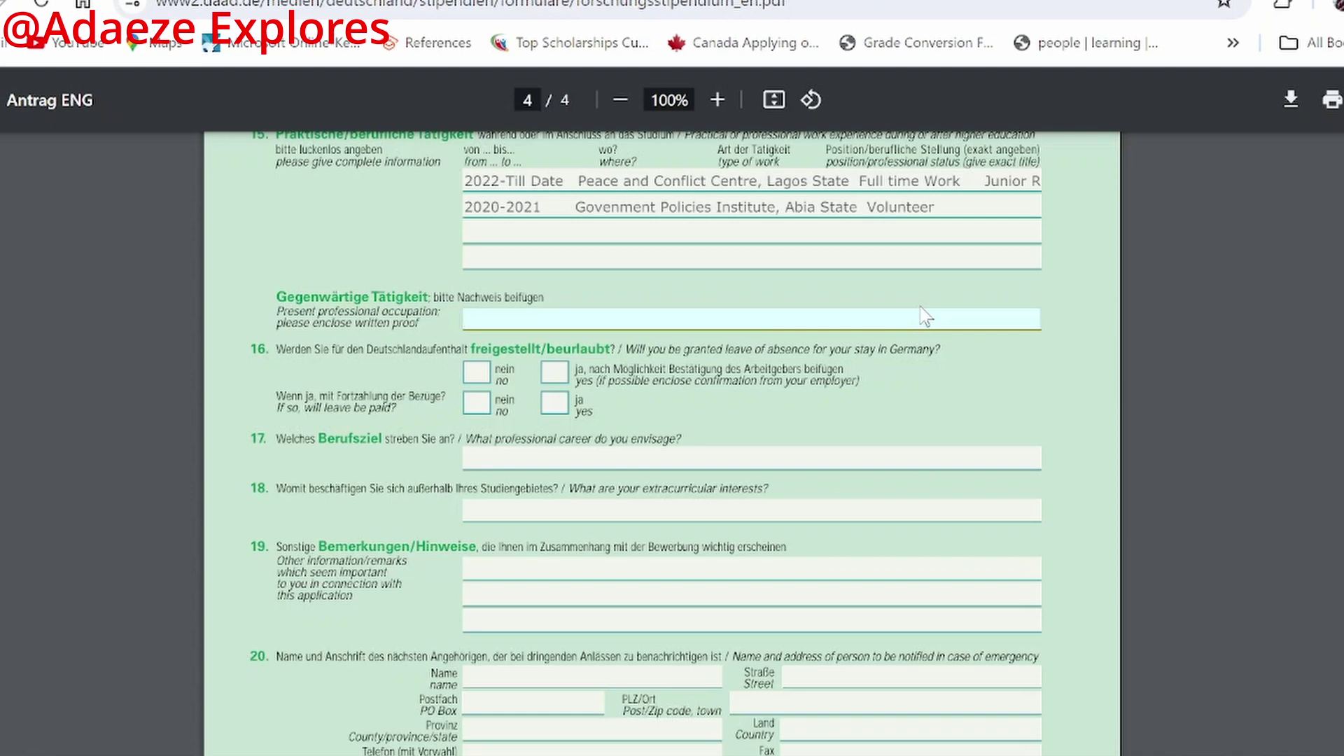
# Step: Answer the leave-of-absence question 16 with ja (yes), replacing the initial nein tick
pyautogui.click(476, 371)
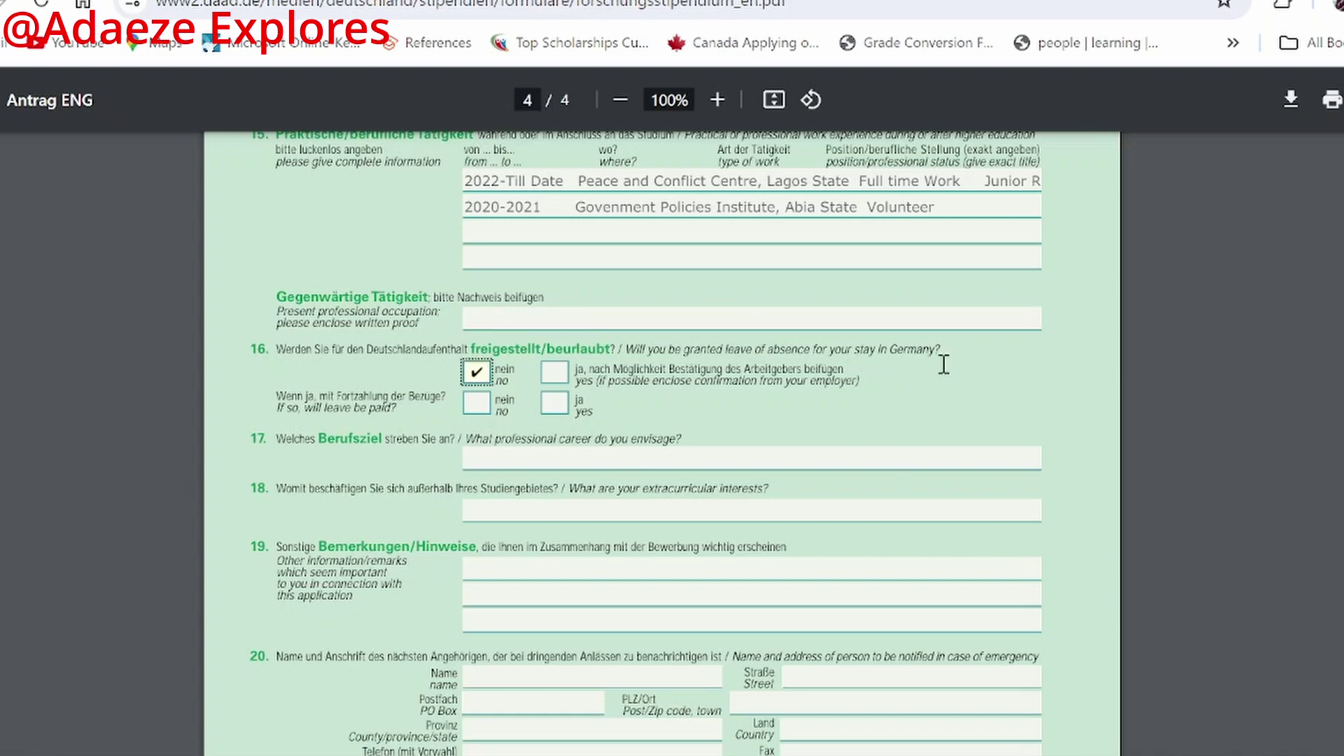
pyautogui.click(553, 373)
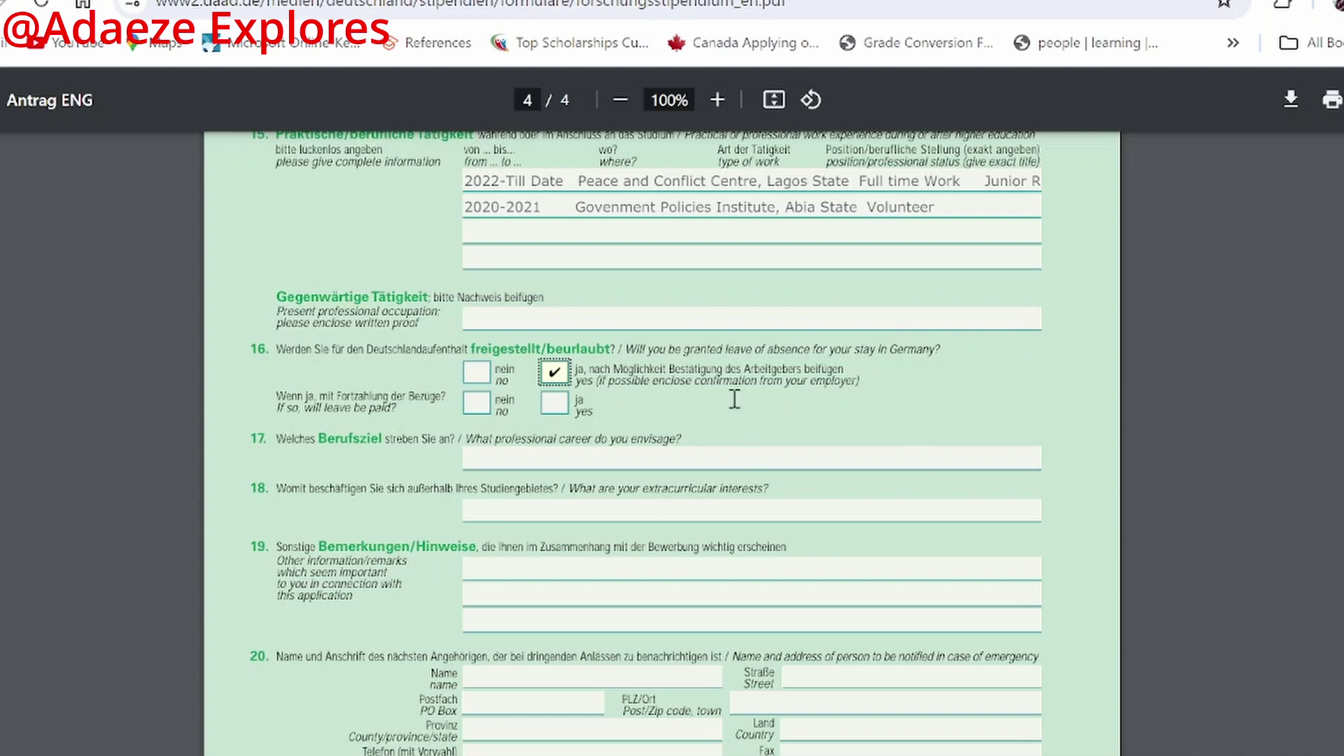
pyautogui.click(875, 378)
pyautogui.click(576, 467)
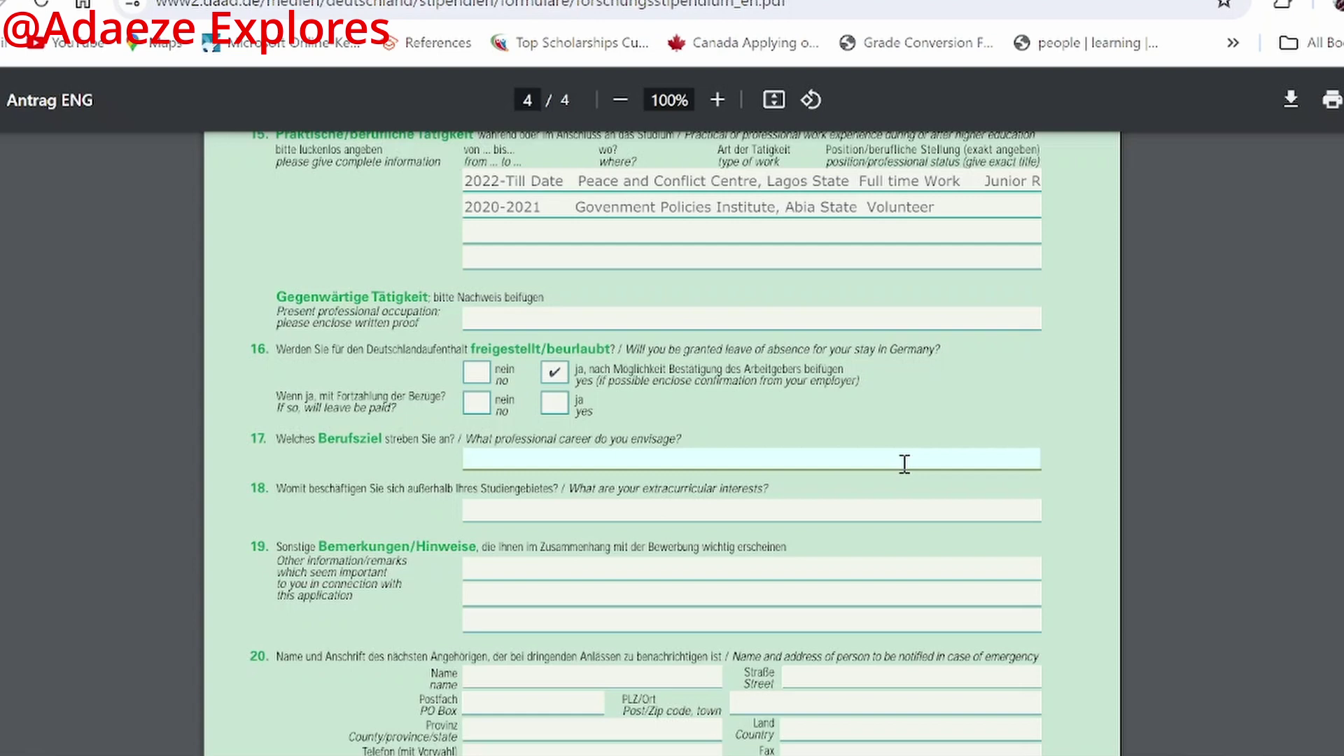
# Step: Enter Policy Maker as the career goal in field 17
pyautogui.write('Policy Mker')
pyautogui.press('Left')
pyautogui.press('Left')
pyautogui.write('a')
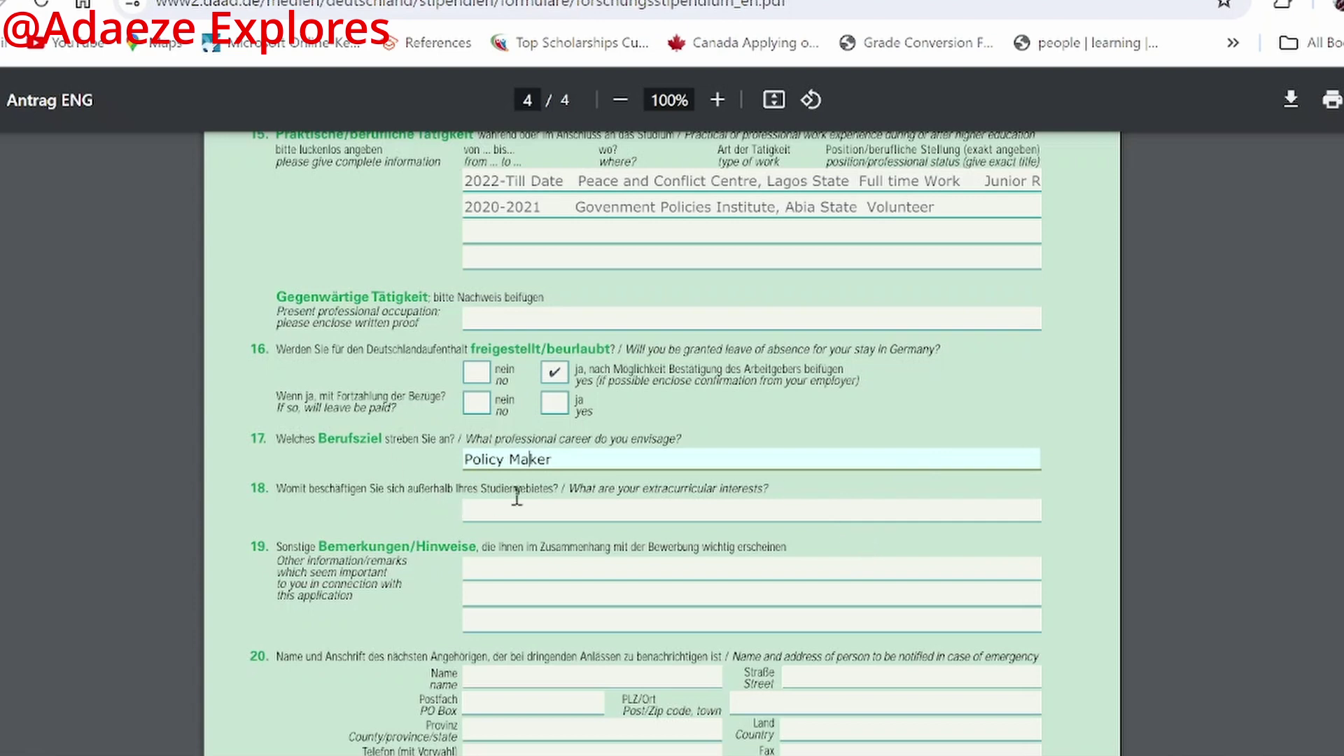
# Step: List Singing, Travelling, Meeting people, Indoor-sports activities as the interests in field 18
pyautogui.click(559, 509)
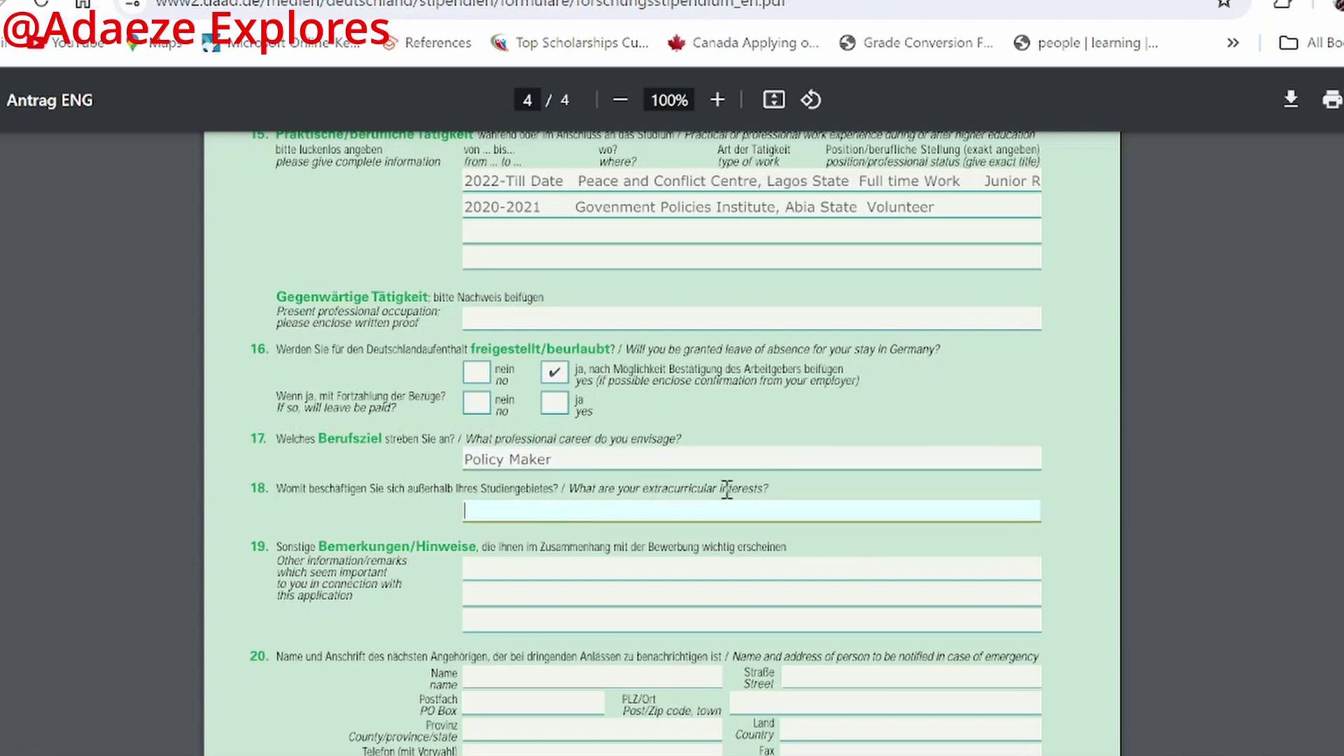
pyautogui.write('Singing, Travellling,')
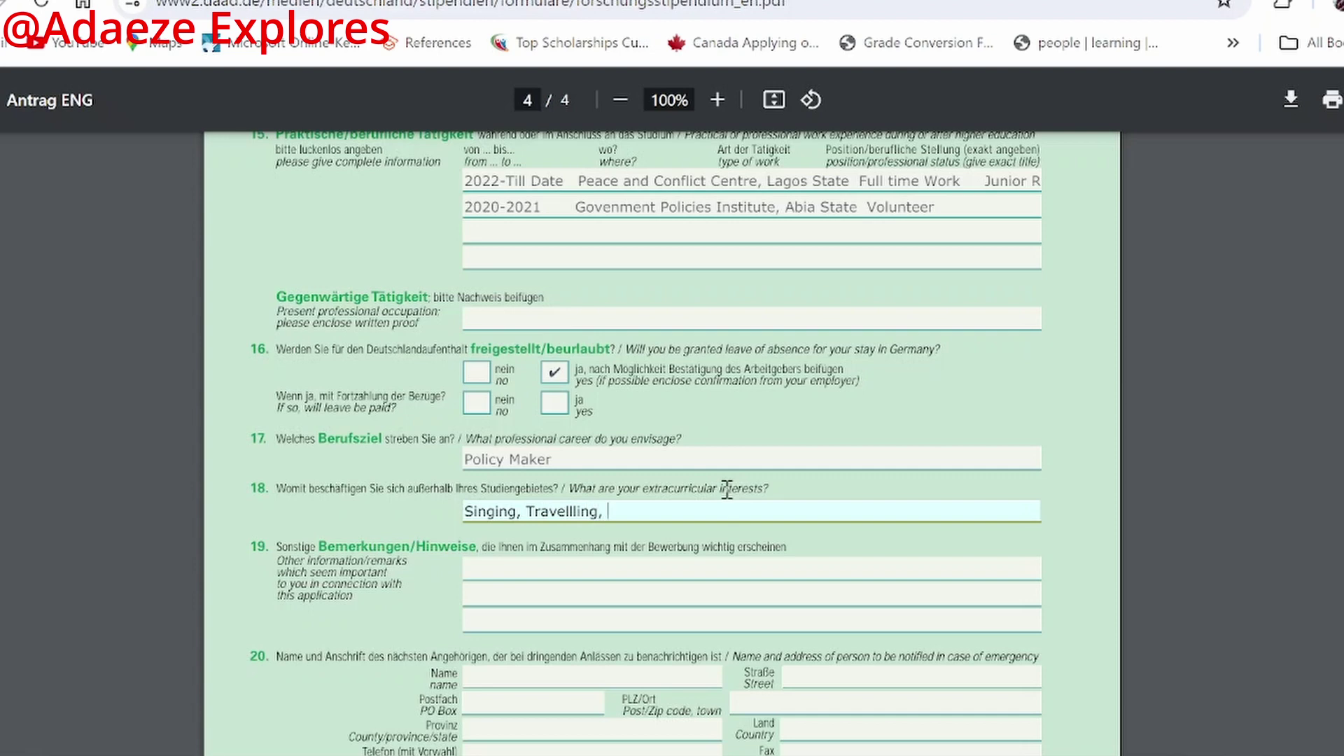
pyautogui.press('Left')
pyautogui.press('Left')
pyautogui.press('Left')
pyautogui.press('Left')
pyautogui.press('Left')
pyautogui.press('BackSpace')
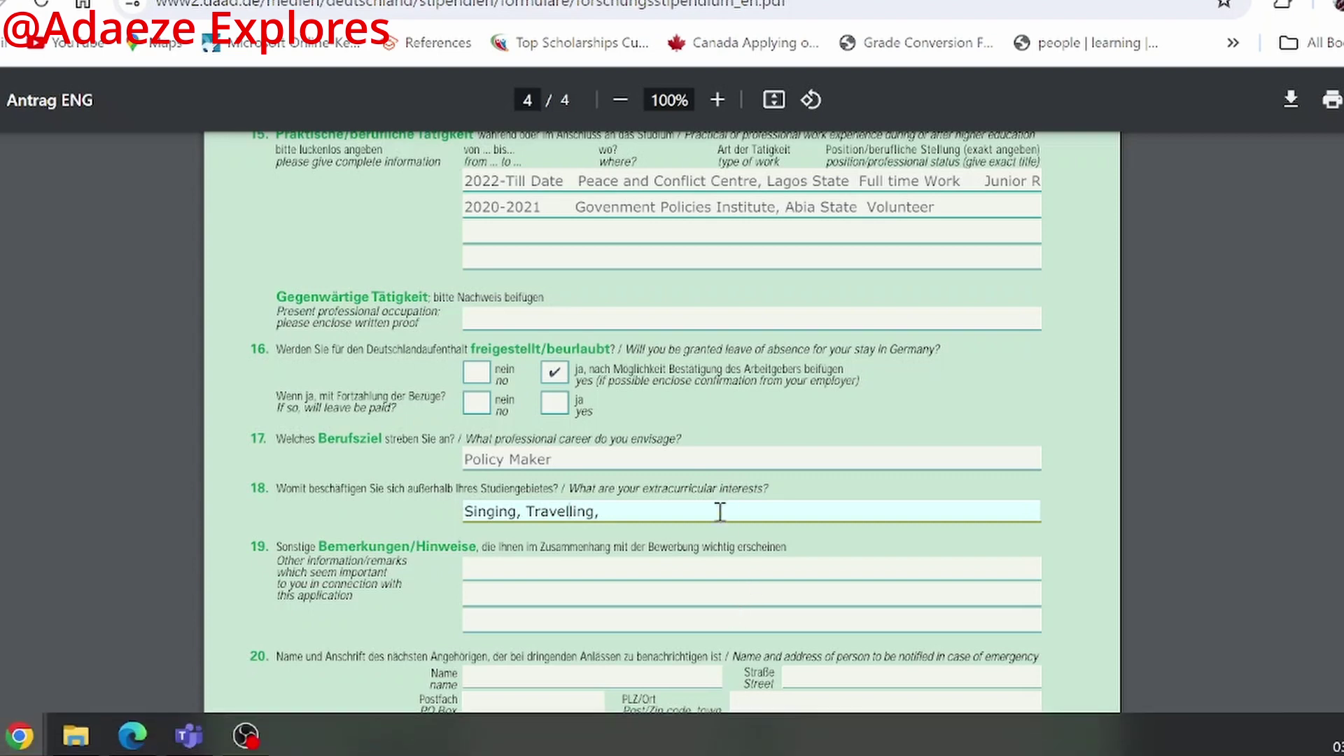
pyautogui.click(715, 513)
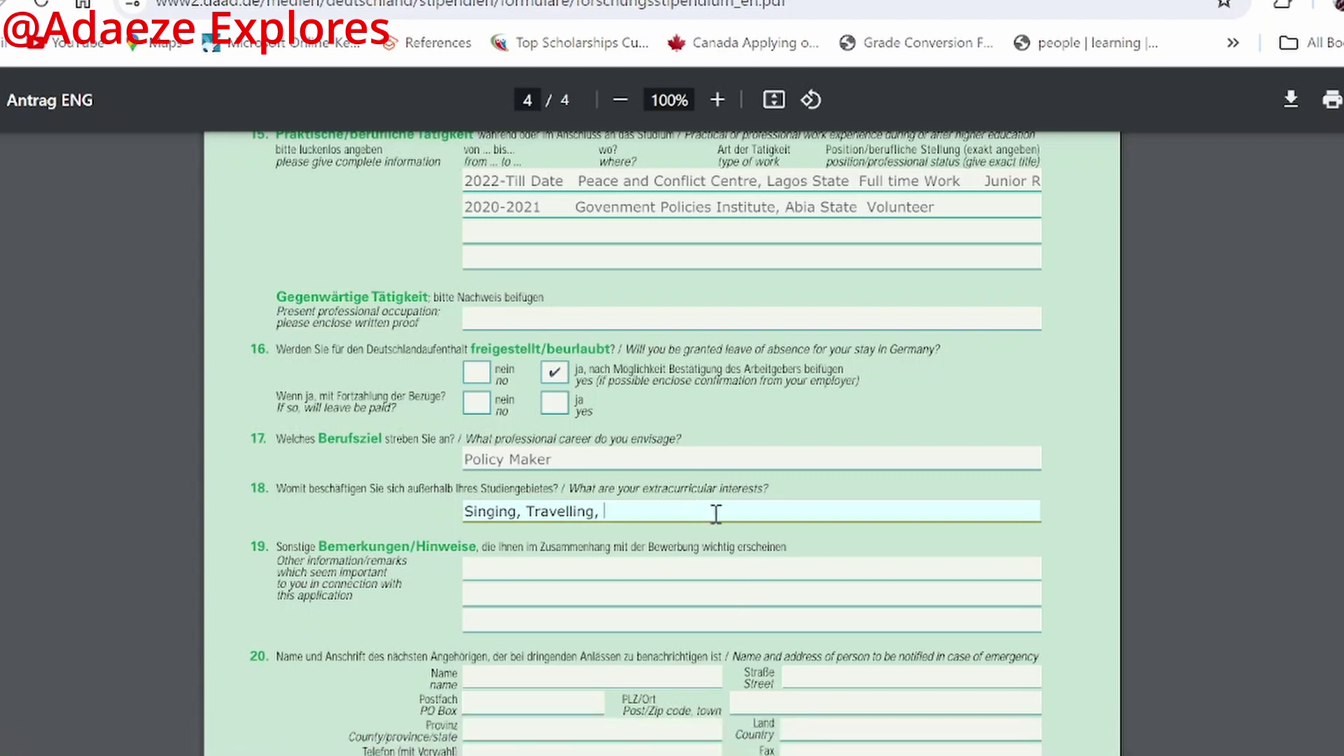
pyautogui.write('Meeting ')
pyautogui.write('M')
pyautogui.press('BackSpace')
pyautogui.press('BackSpace')
pyautogui.write('people,')
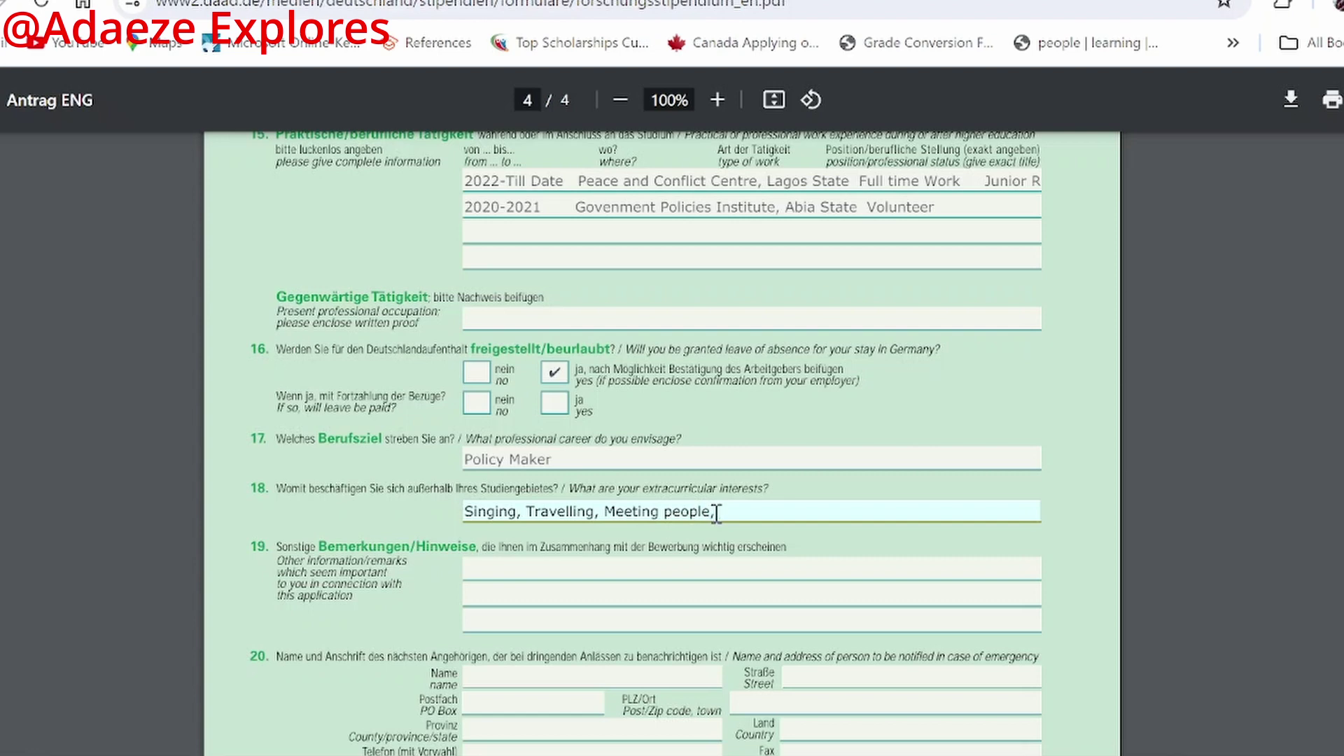
pyautogui.write('Indoor-sports activities')
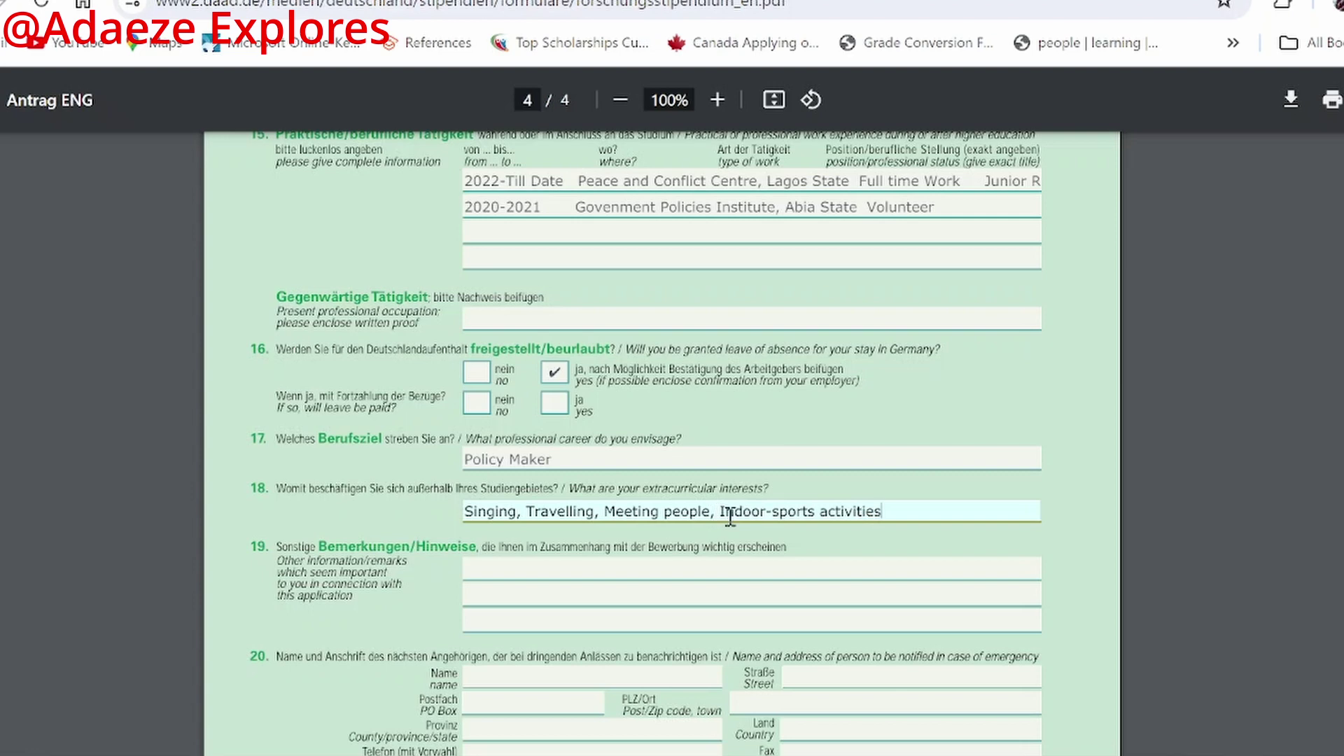
pyautogui.click(501, 570)
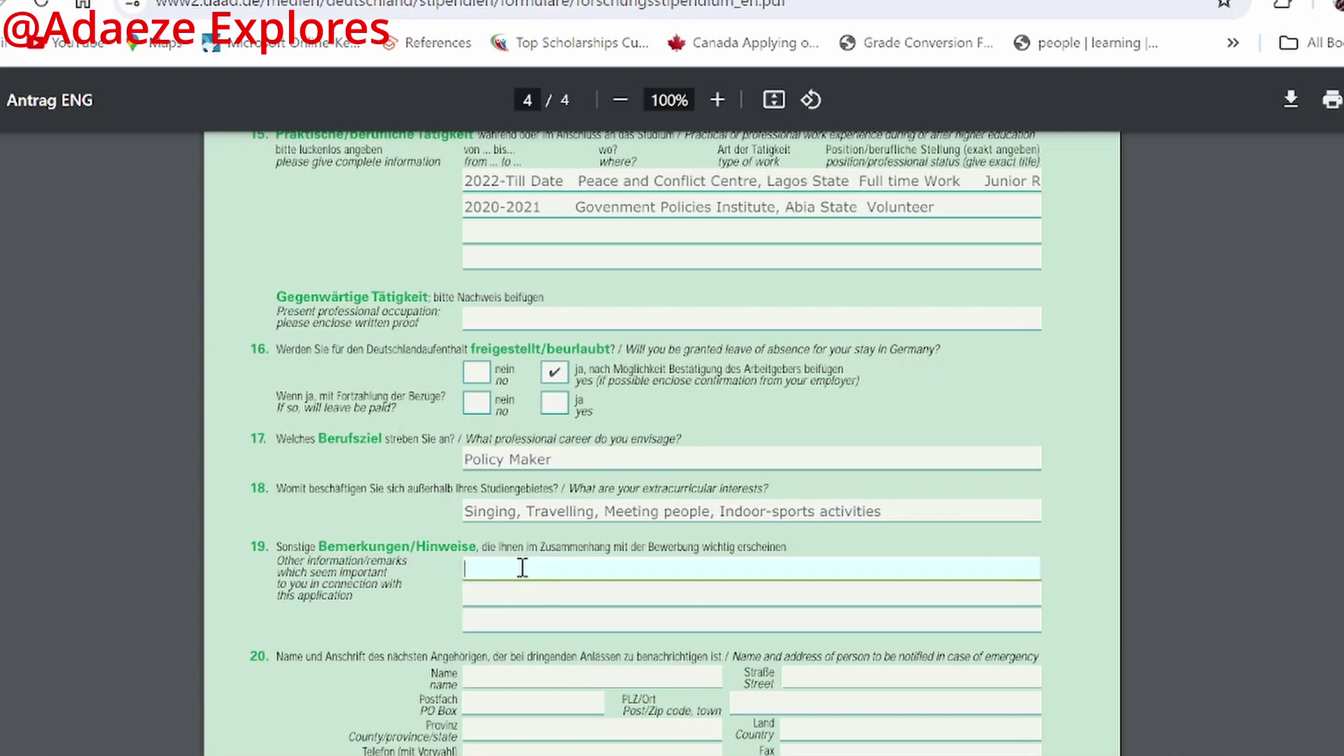
# Step: Skip the remarks lines and emergency contact Name to reach the Place field at the form's end
pyautogui.click(601, 593)
pyautogui.click(599, 566)
pyautogui.click(590, 621)
pyautogui.scroll(-3, 595, 651)
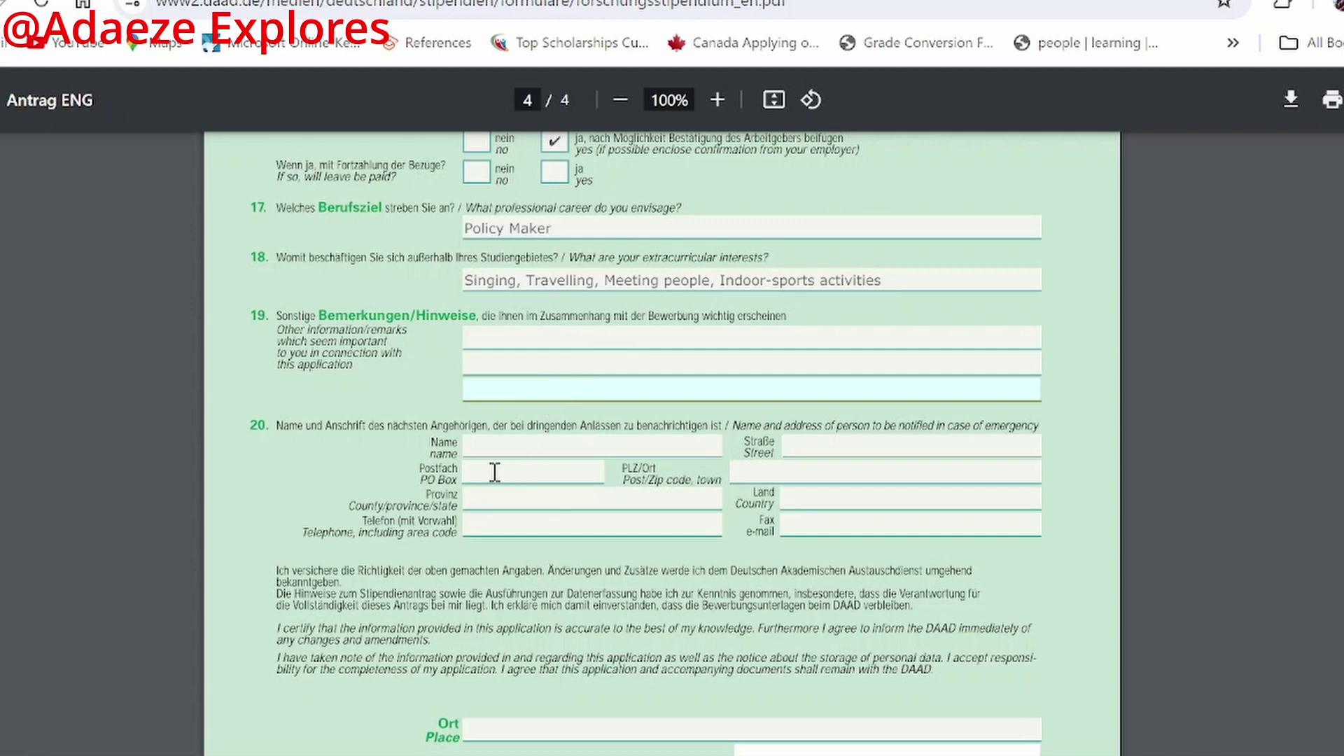
pyautogui.click(484, 441)
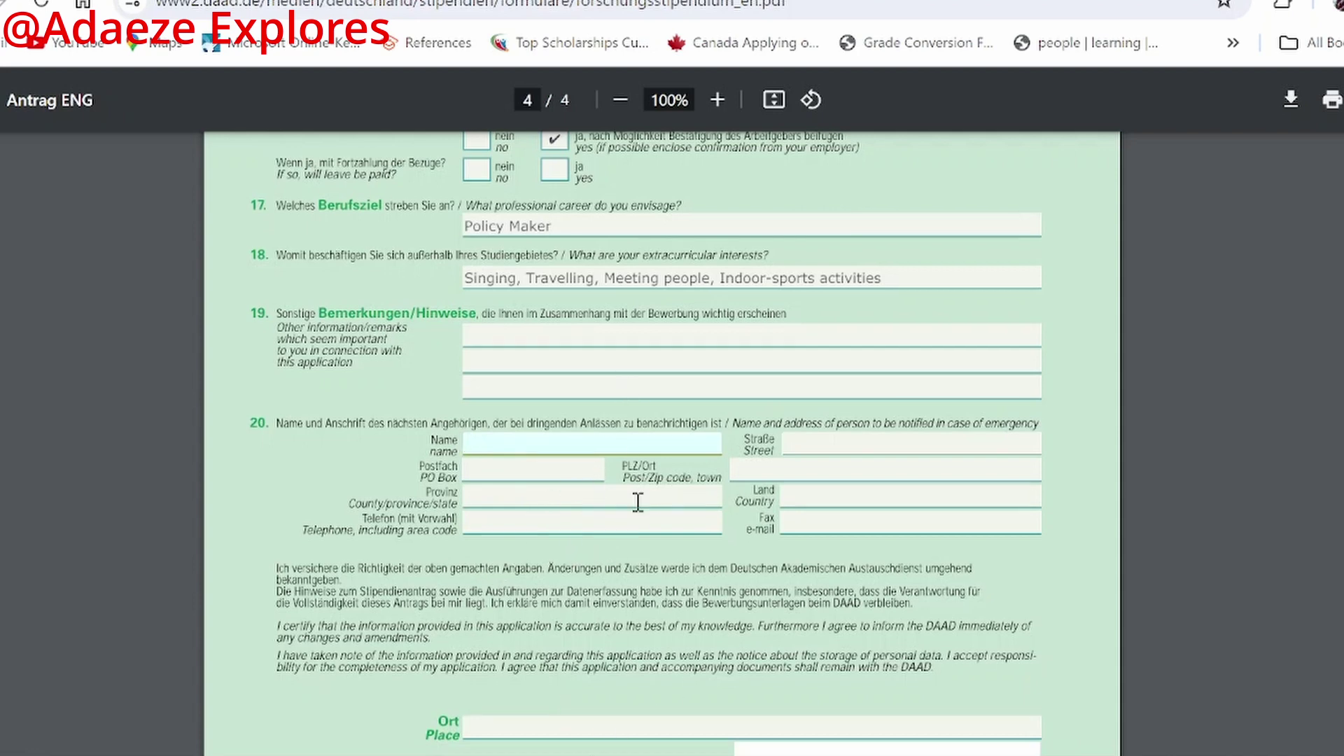
pyautogui.scroll(-2, 637, 501)
pyautogui.click(490, 614)
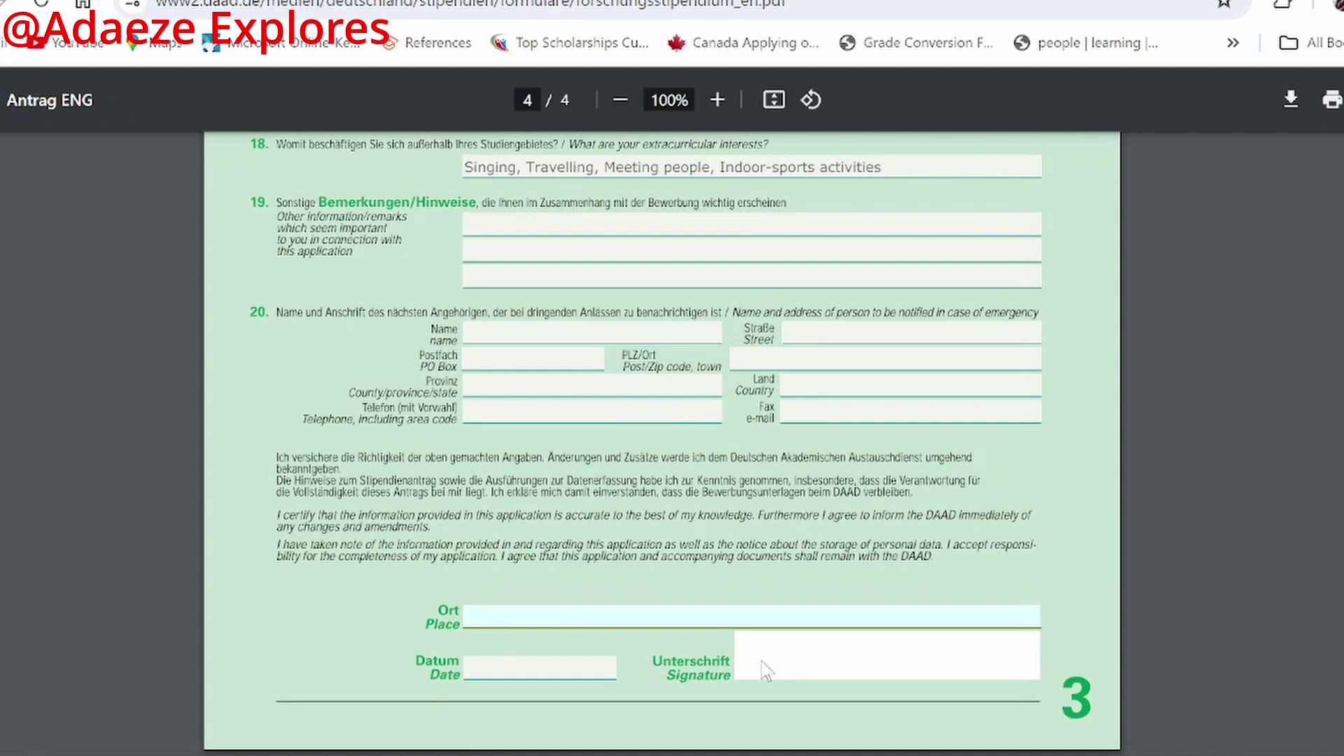
# Step: Fill the Ort/Place field with 'Lagos State' and the Datum/Date field with 24/07/2024
pyautogui.scroll(10, 767, 671)
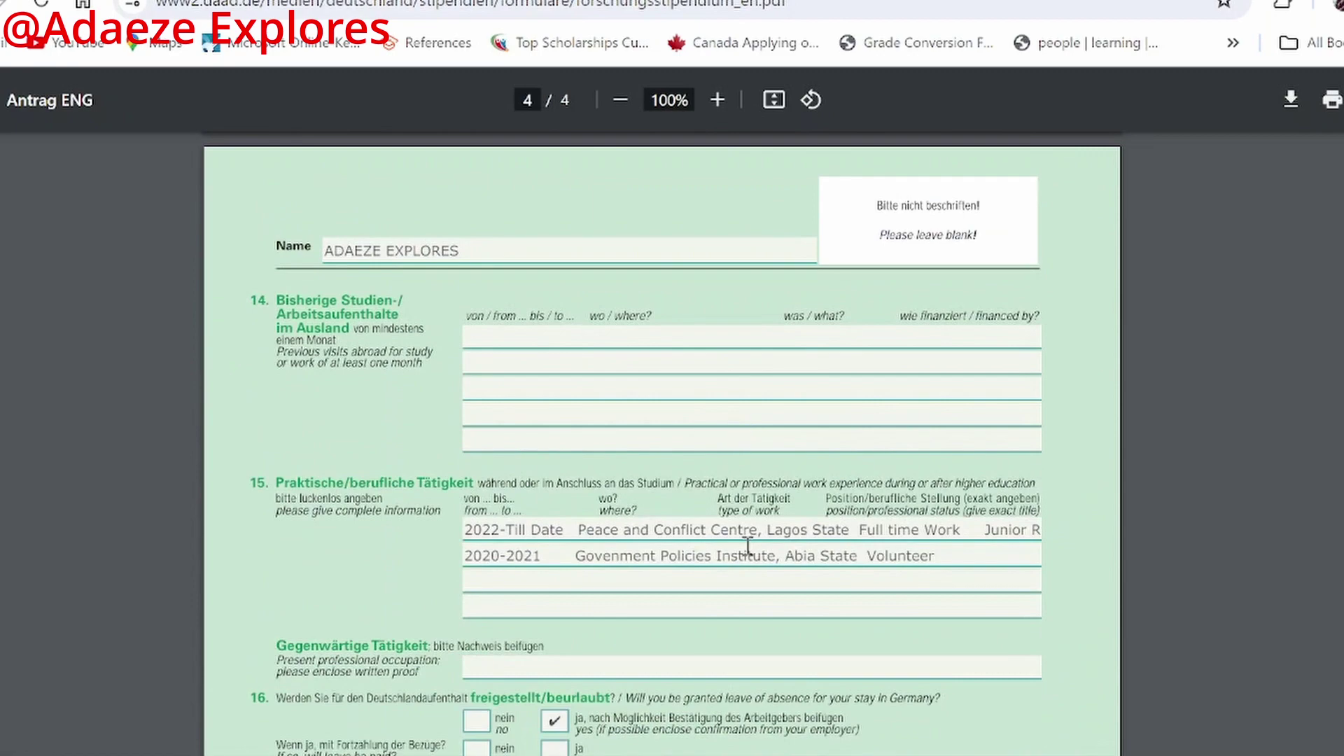
pyautogui.scroll(-10, 744, 549)
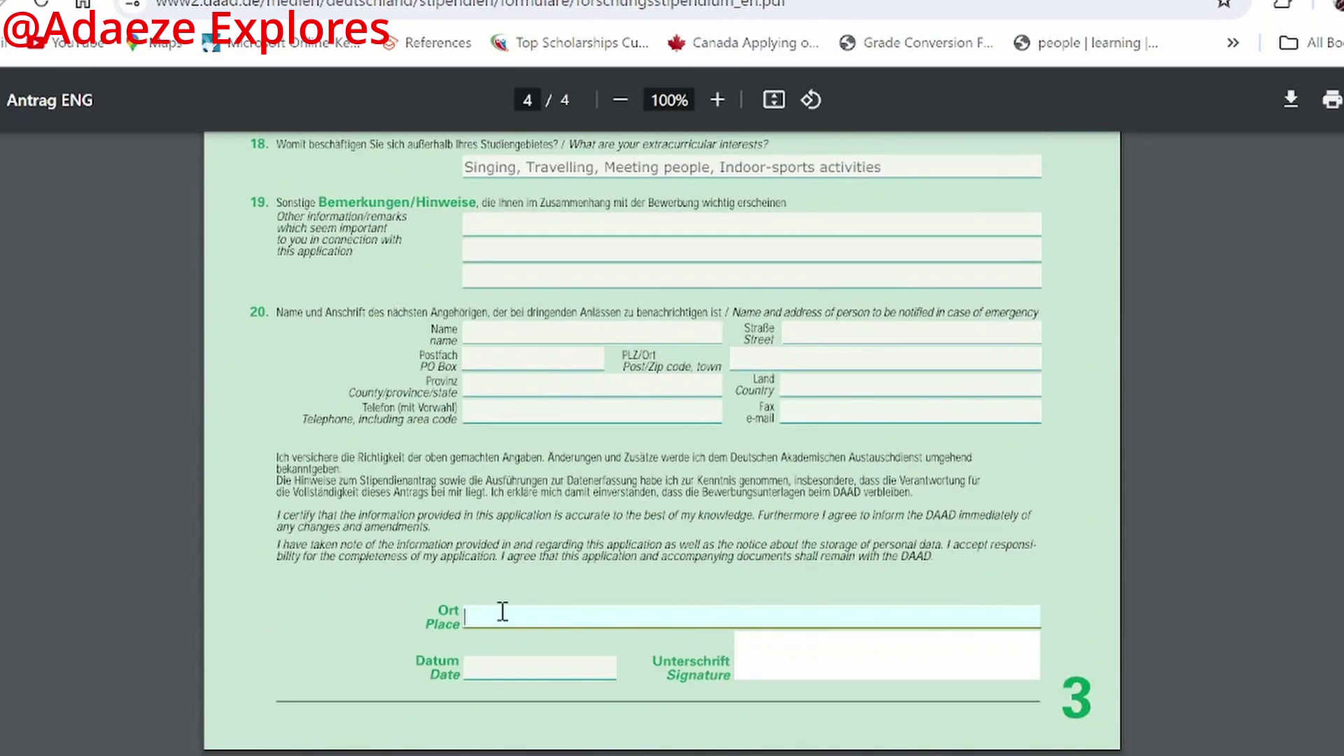
pyautogui.write('Lagos State')
pyautogui.click(513, 662)
pyautogui.write('24/')
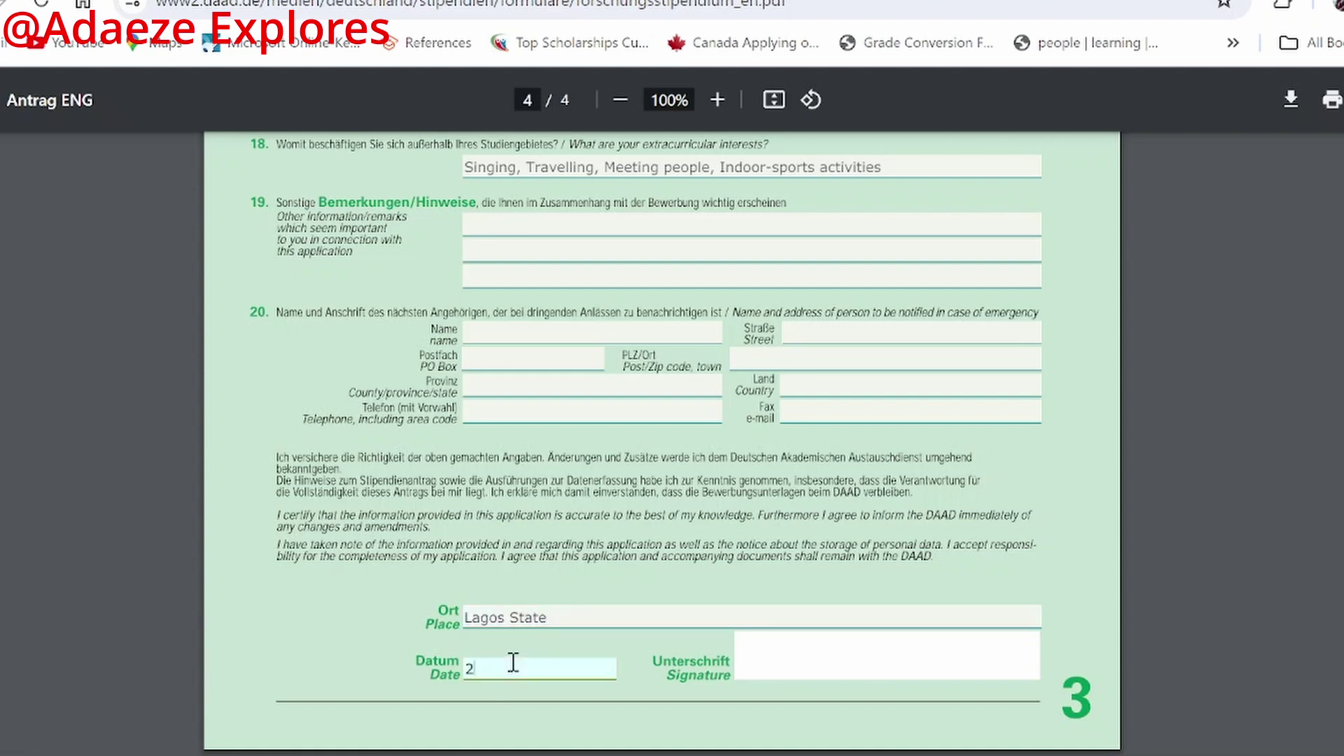
pyautogui.write('07/2024')
pyautogui.click(833, 638)
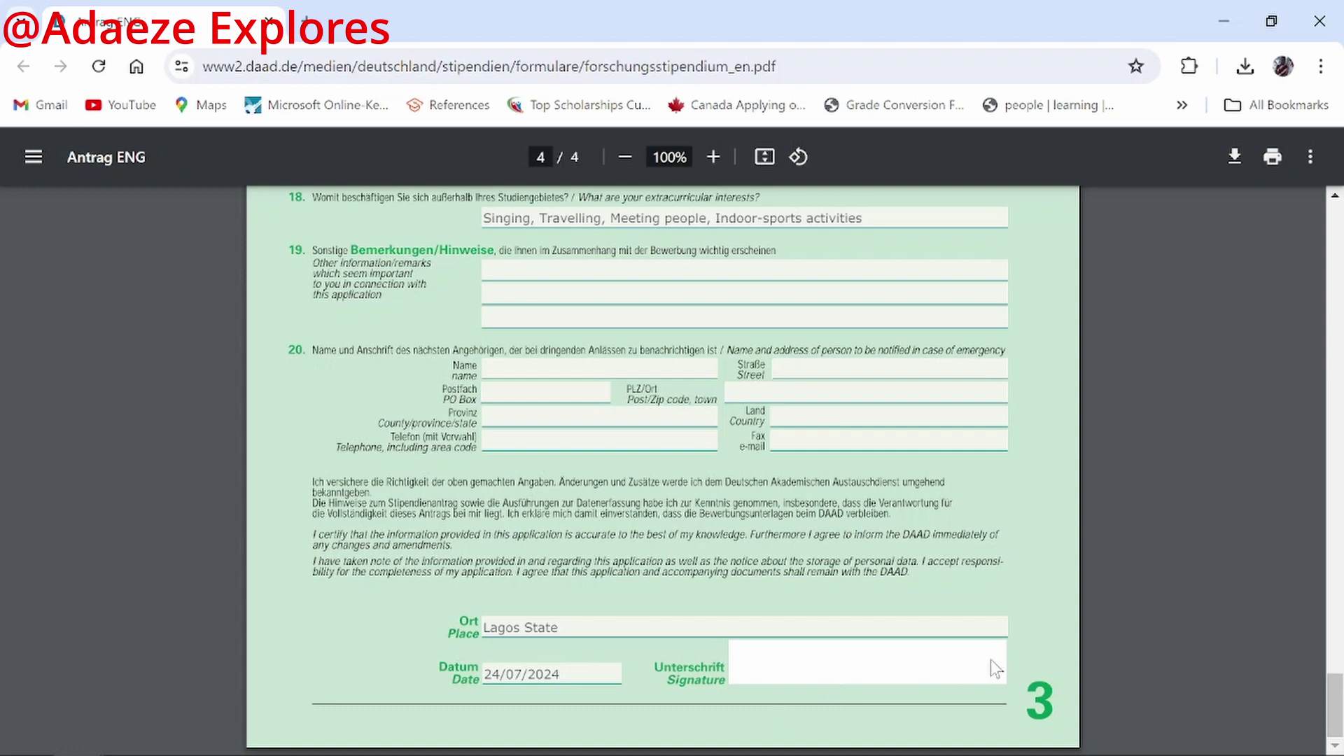
pyautogui.scroll(20, 717, 441)
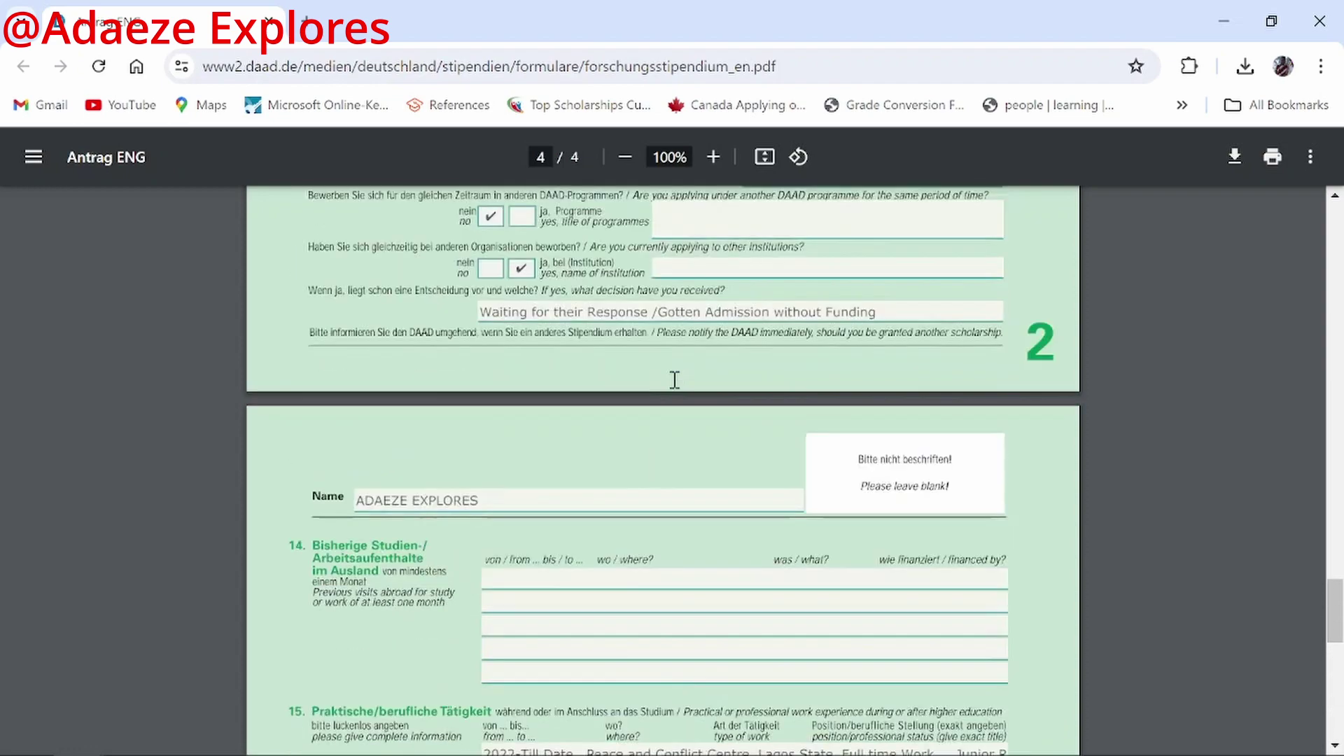
pyautogui.scroll(18, 474, 312)
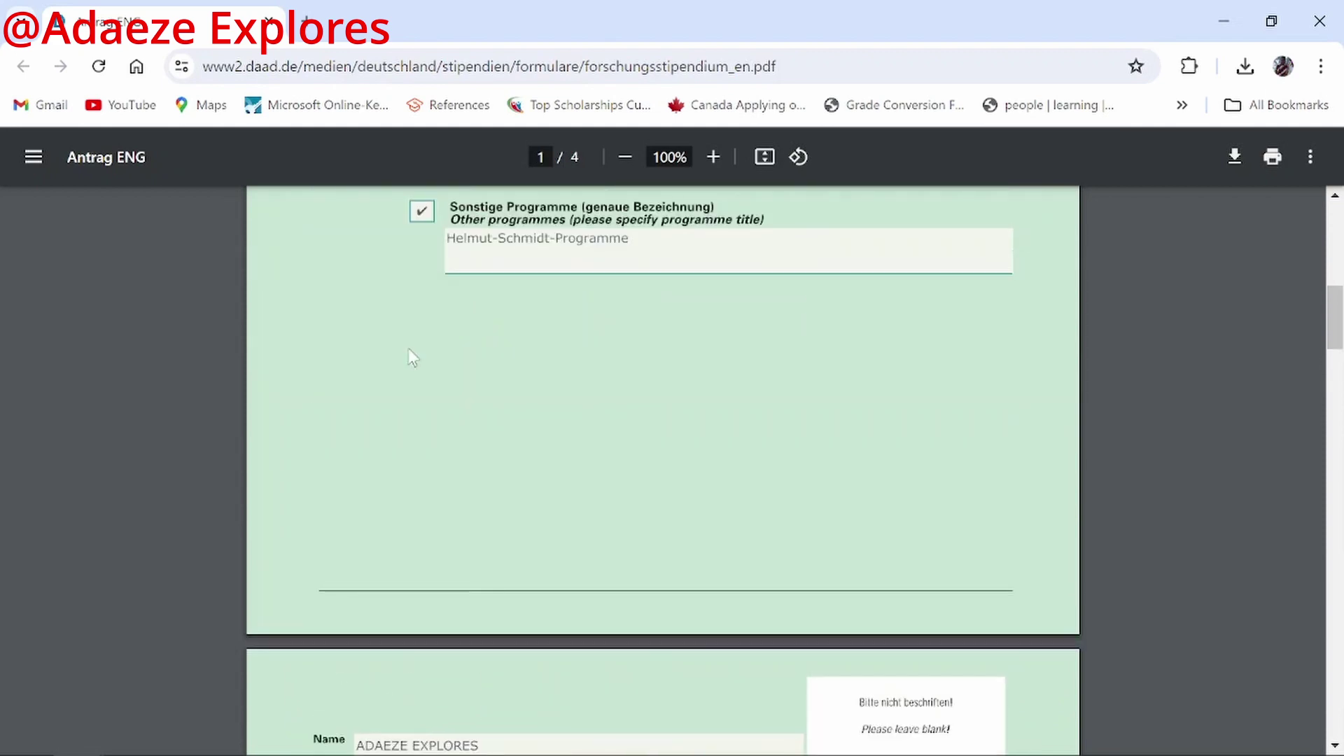
pyautogui.scroll(-4, 404, 478)
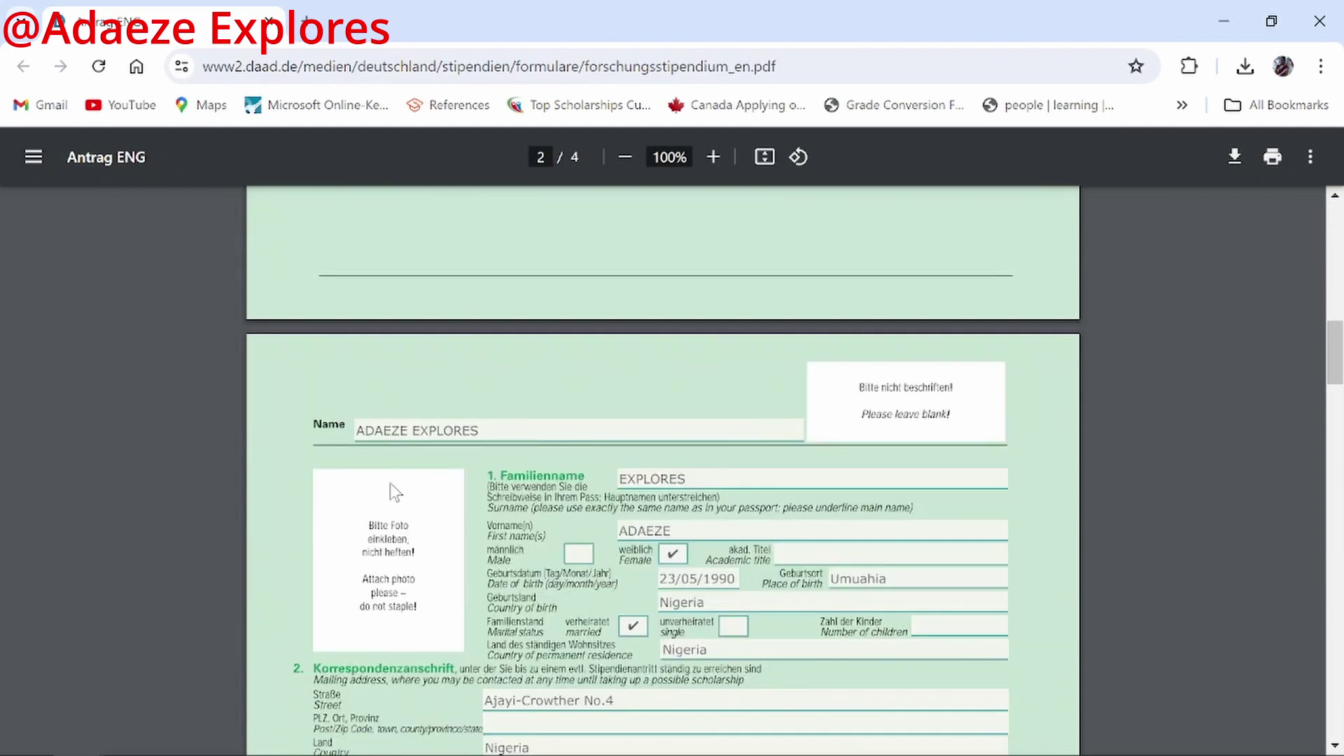
pyautogui.scroll(-5, 392, 490)
pyautogui.scroll(2, 371, 238)
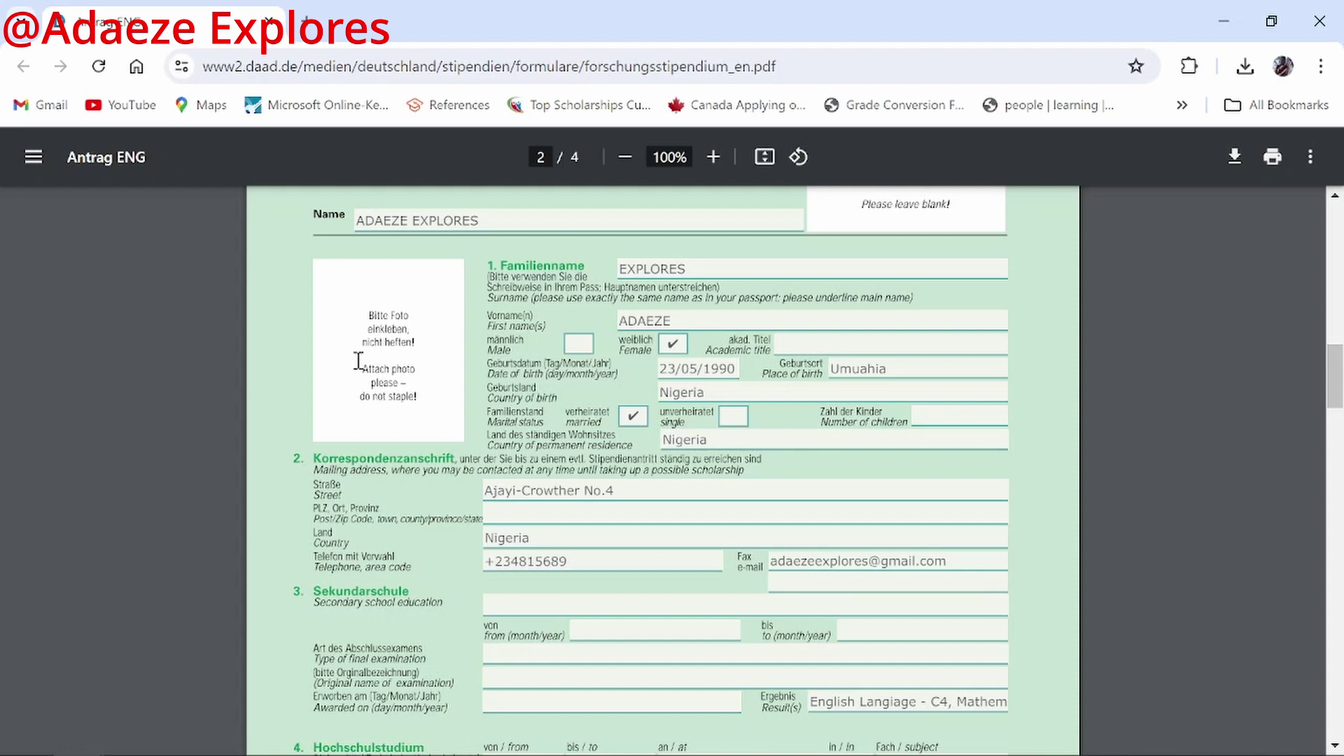
pyautogui.scroll(-1, 931, 593)
pyautogui.scroll(-20, 931, 592)
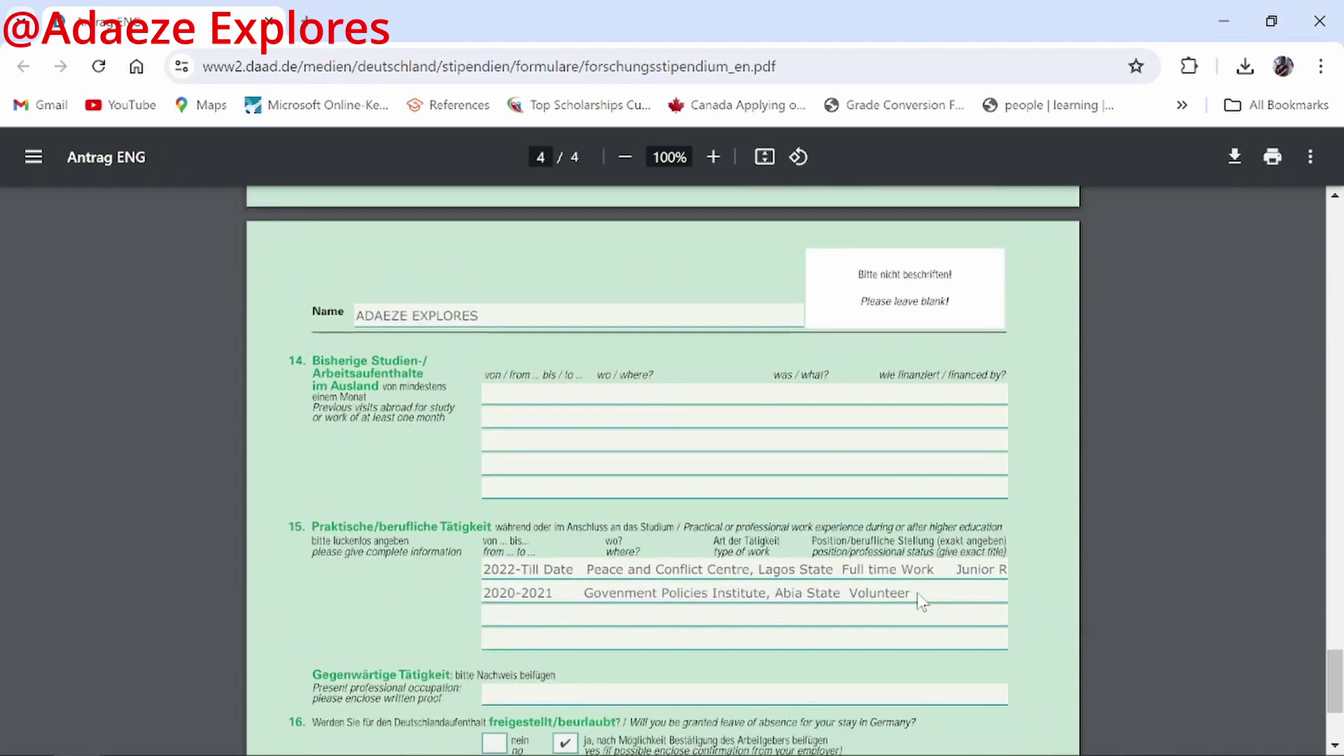